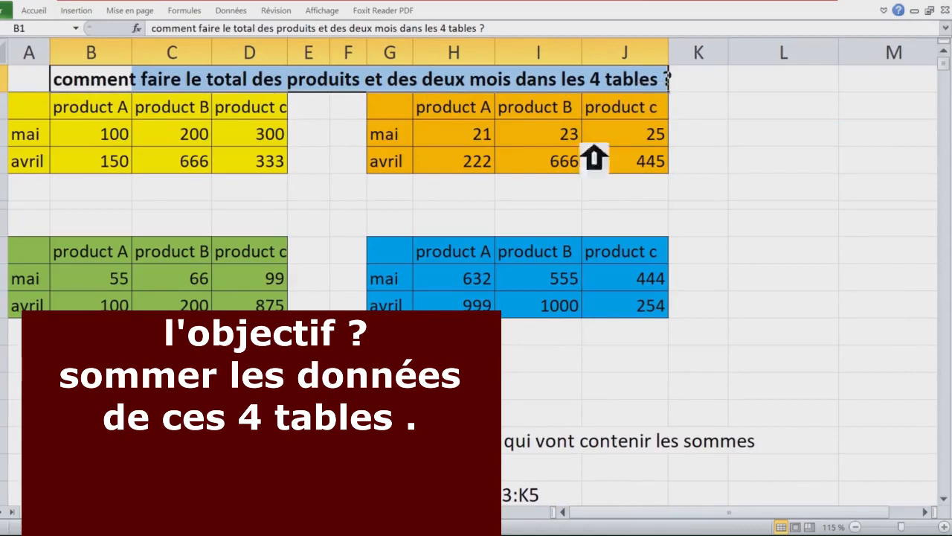
pyautogui.click(10, 360)
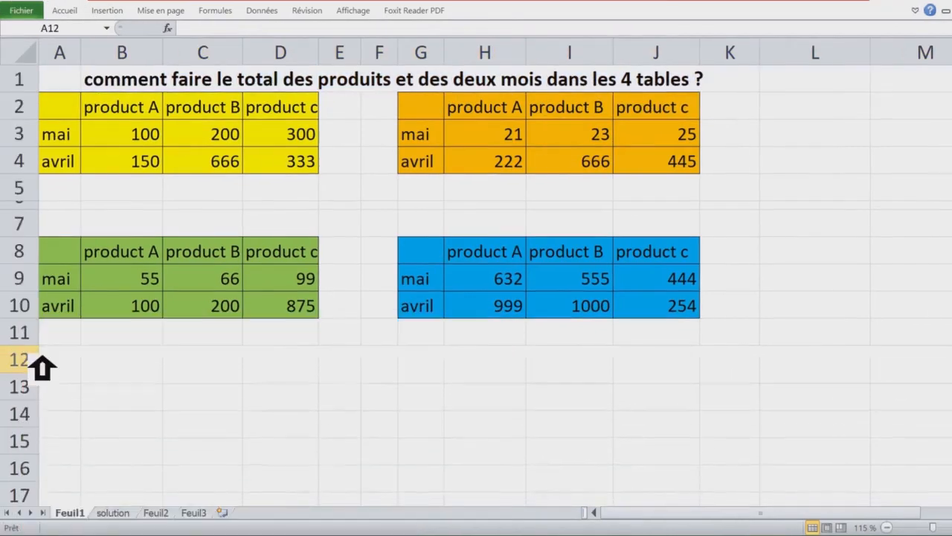
pyautogui.click(37, 362)
pyautogui.click(342, 204)
pyautogui.click(476, 165)
pyautogui.moveTo(147, 119); pyautogui.dragTo(313, 166)
pyautogui.moveTo(480, 116); pyautogui.dragTo(663, 185)
pyautogui.click(476, 191)
pyautogui.click(130, 195)
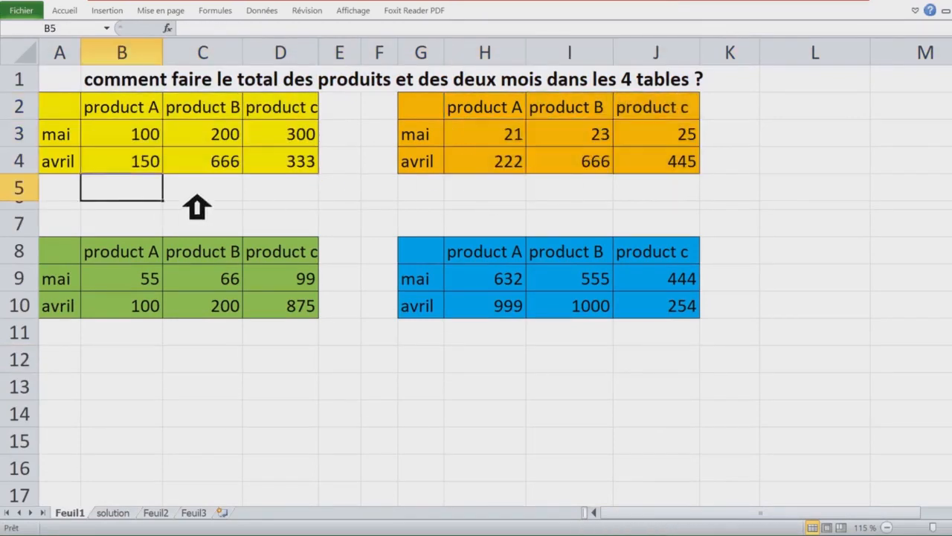
pyautogui.click(137, 339)
# Enter the label "1 solution" in cell C13.
pyautogui.click(236, 390)
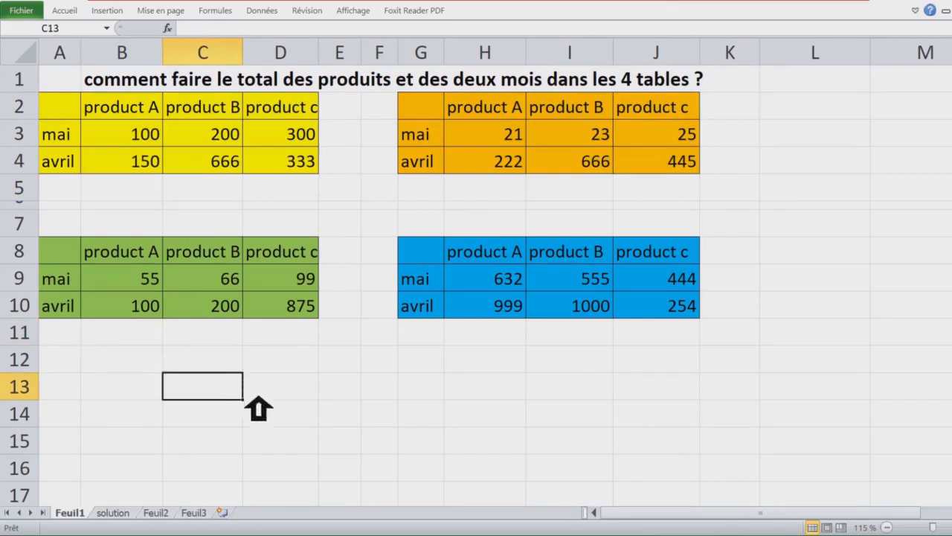
pyautogui.write('1 solution')
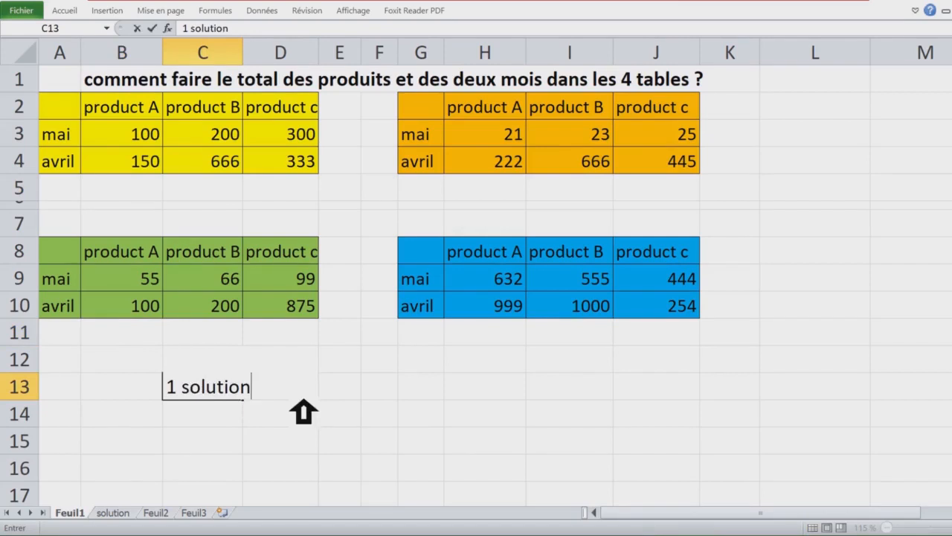
pyautogui.click(428, 365)
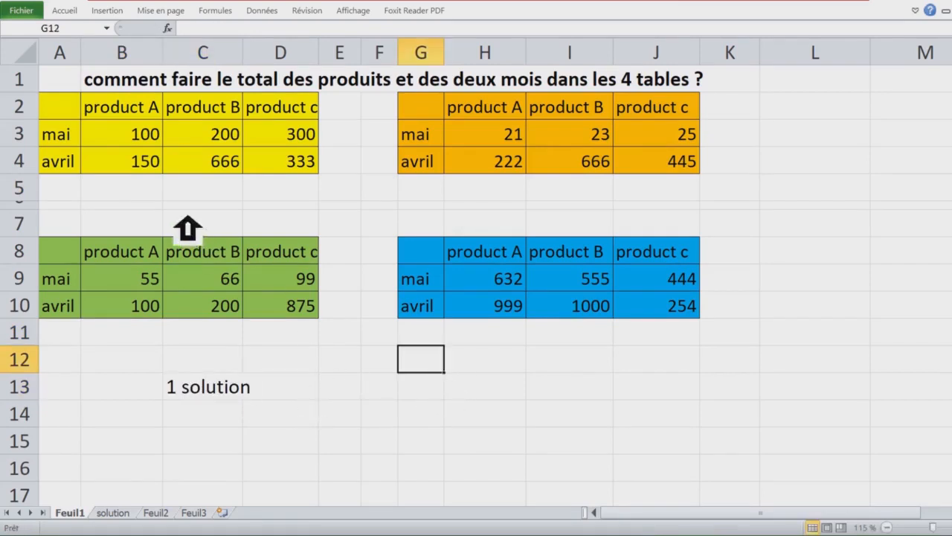
# Total product A of the yellow table in B5 with SOMME over B3:B4, and fill the formula across to D5.
pyautogui.click(151, 195)
pyautogui.write('=somme')
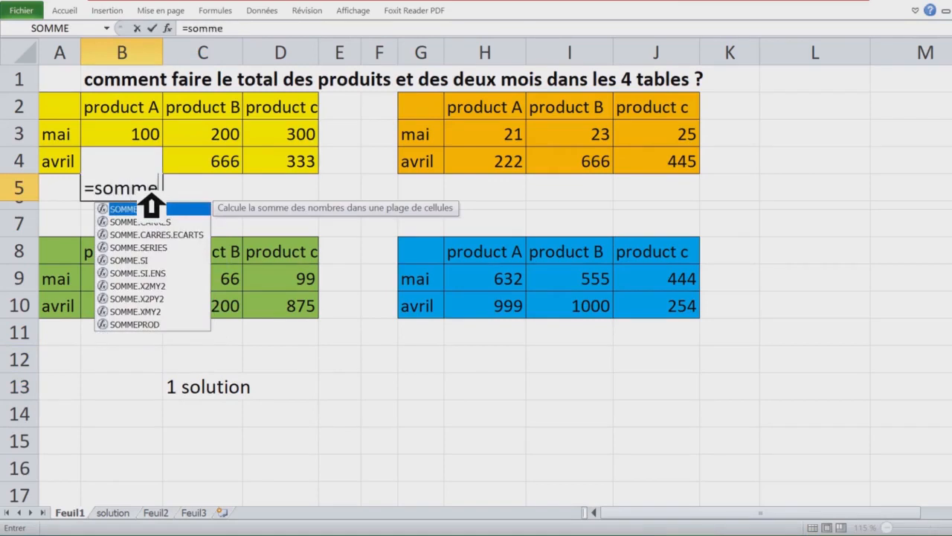
pyautogui.doubleClick(151, 208)
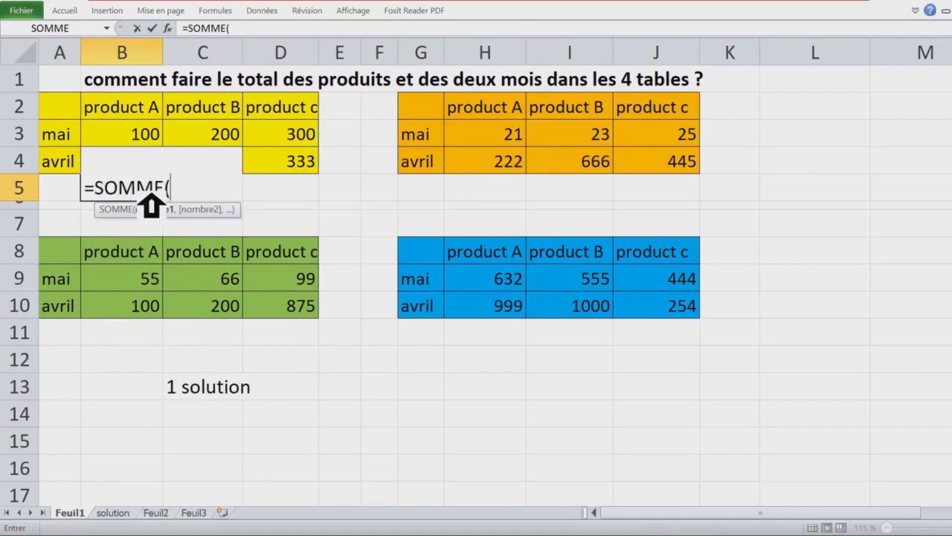
pyautogui.moveTo(125, 143); pyautogui.dragTo(125, 166)
pyautogui.press('Return')
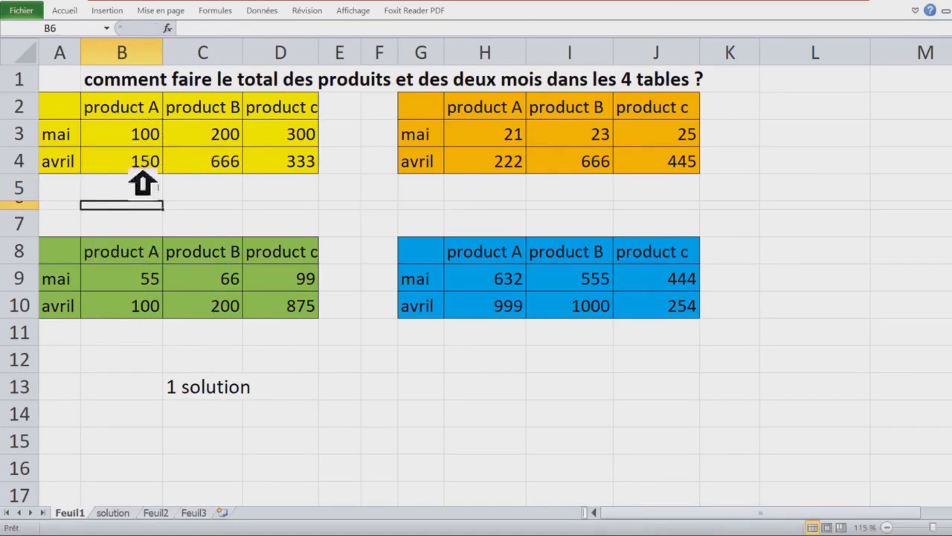
pyautogui.click(141, 190)
pyautogui.moveTo(174, 202); pyautogui.dragTo(325, 208)
# Total product A of the green table in B11 with SOMME over B9:B10, and fill the formula across to D11.
pyautogui.click(153, 342)
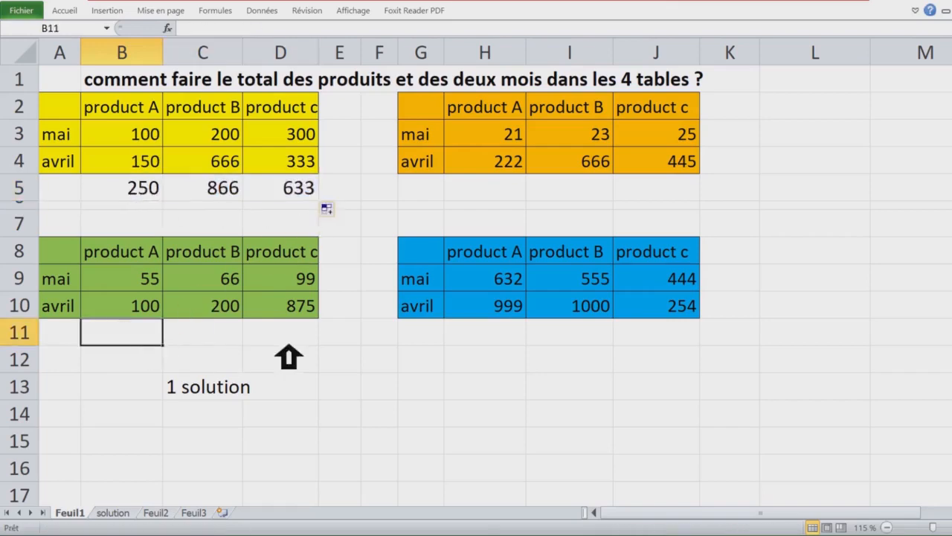
pyautogui.write('=somme')
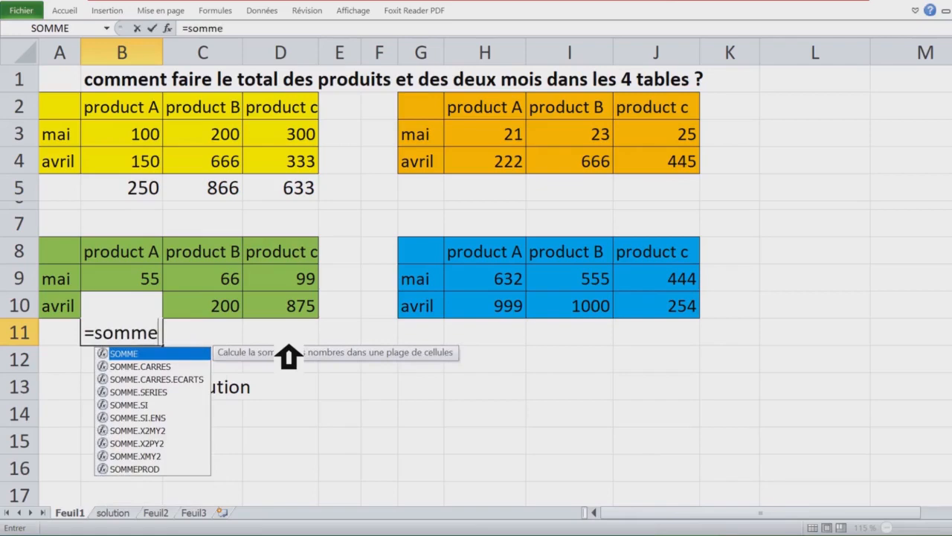
pyautogui.write('(')
pyautogui.click(128, 286)
pyautogui.moveTo(128, 286); pyautogui.dragTo(128, 300)
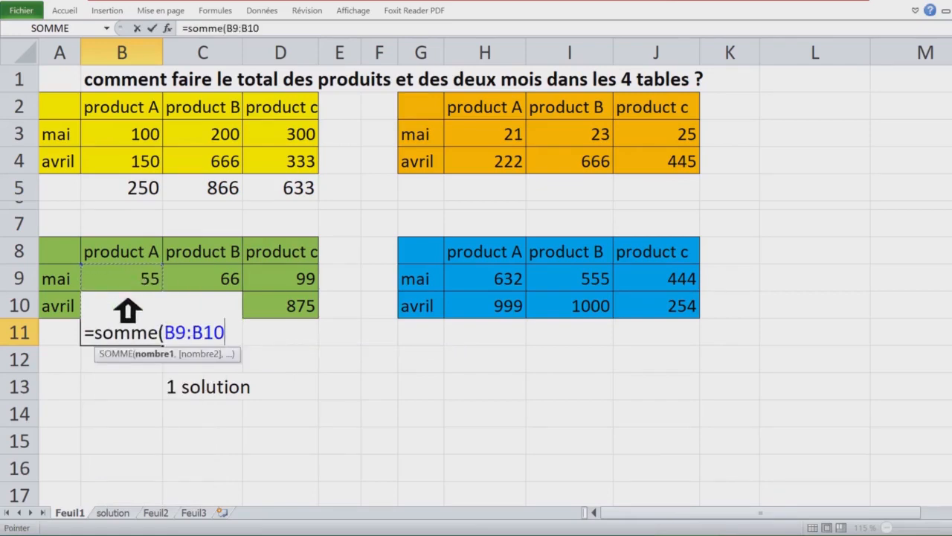
pyautogui.press('Return')
pyautogui.click(143, 340)
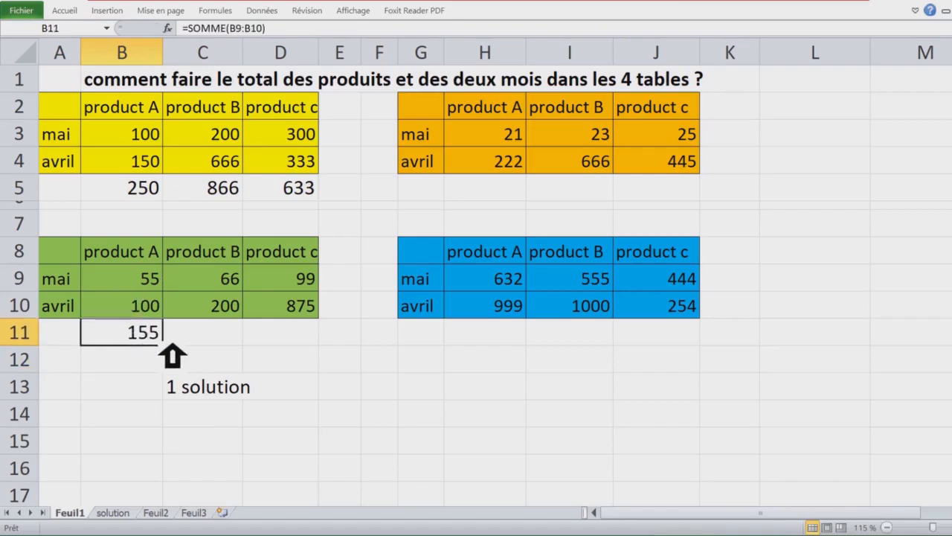
pyautogui.moveTo(163, 347); pyautogui.dragTo(318, 361)
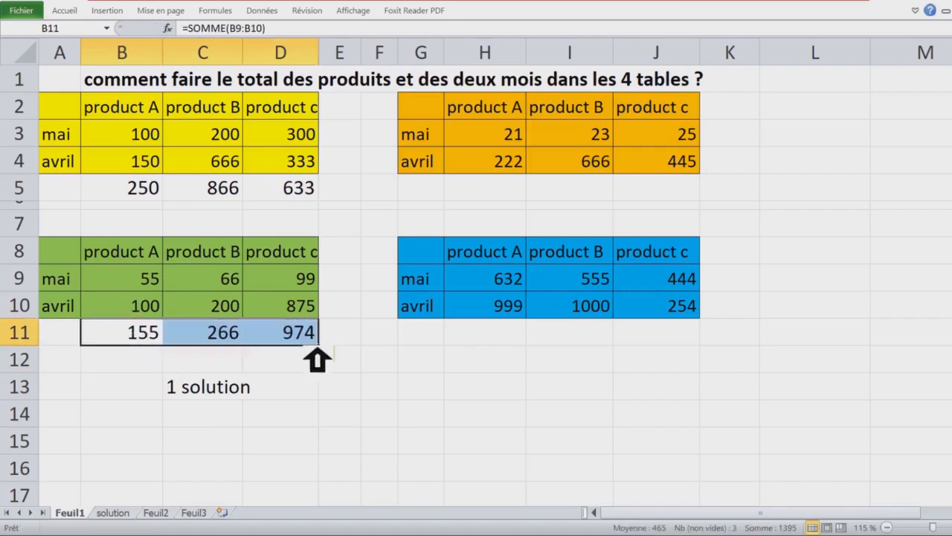
# Total product A of the orange table in H5 with SOMME over H3:H4, and fill the formula across to J5.
pyautogui.click(512, 194)
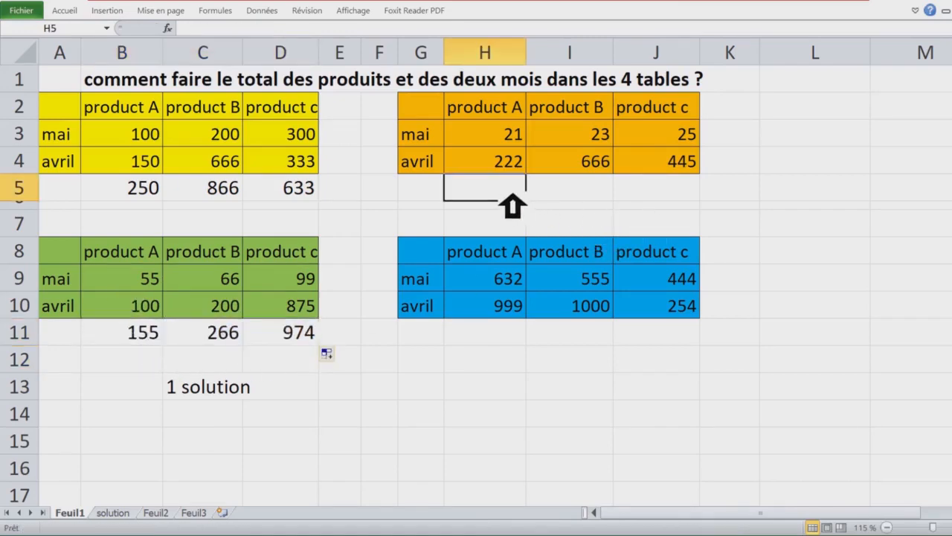
pyautogui.write('=somme(')
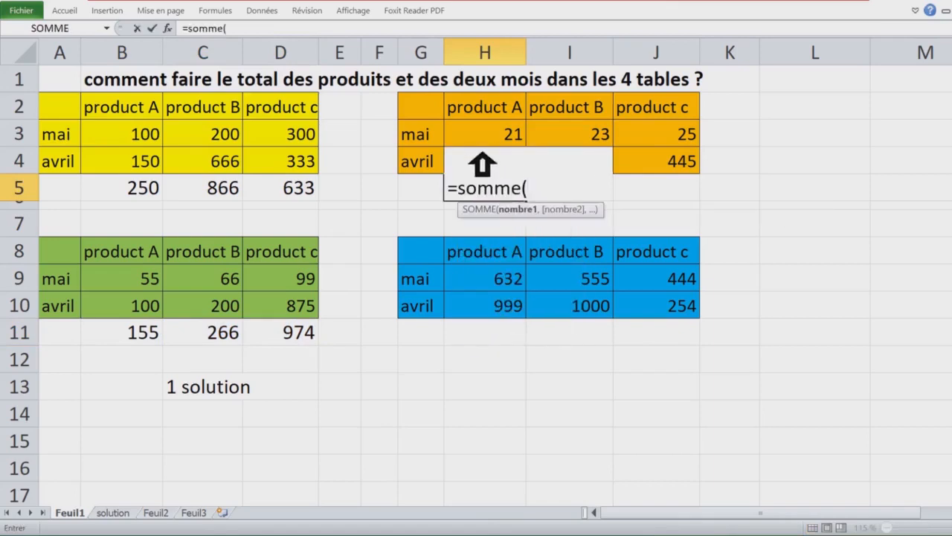
pyautogui.moveTo(477, 143); pyautogui.dragTo(478, 167)
pyautogui.press('Return')
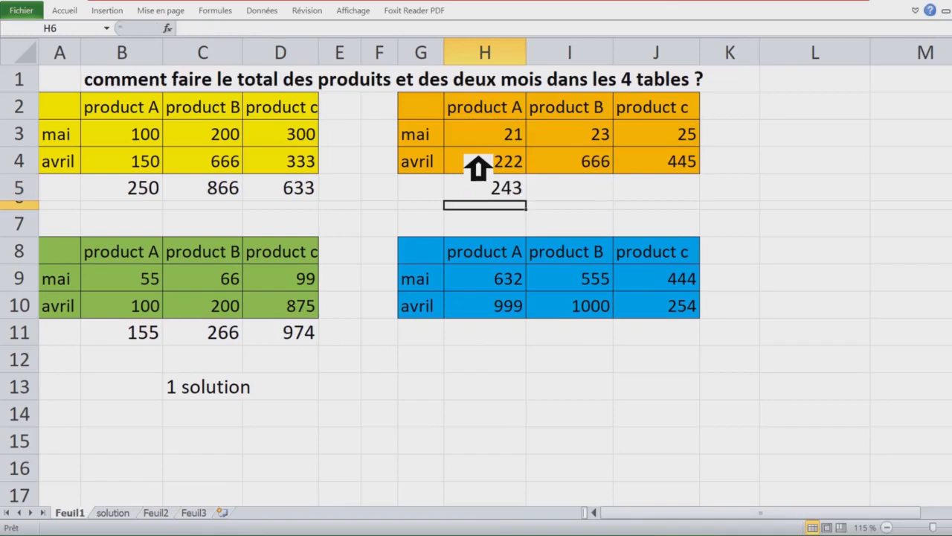
pyautogui.click(504, 197)
pyautogui.moveTo(526, 201); pyautogui.dragTo(699, 213)
# Total product A of the blue table in H11 with SOMME over H9:H10, and fill the formula across to J11.
pyautogui.click(518, 333)
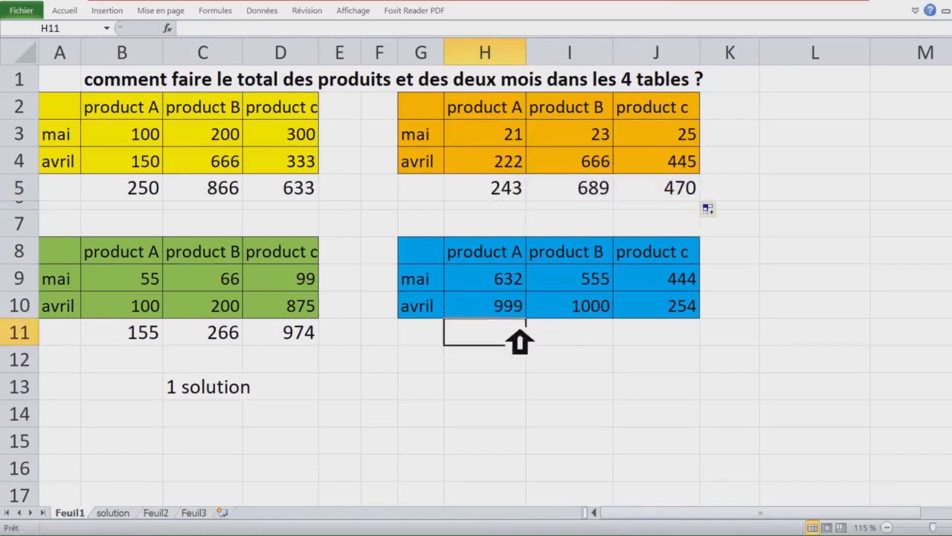
pyautogui.write('=somme(')
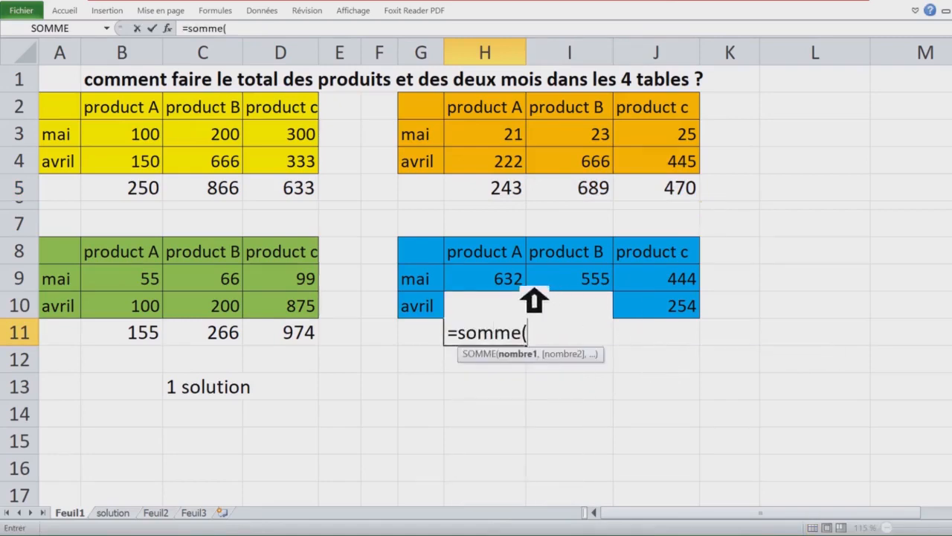
pyautogui.moveTo(509, 281); pyautogui.dragTo(507, 301)
pyautogui.press('Return')
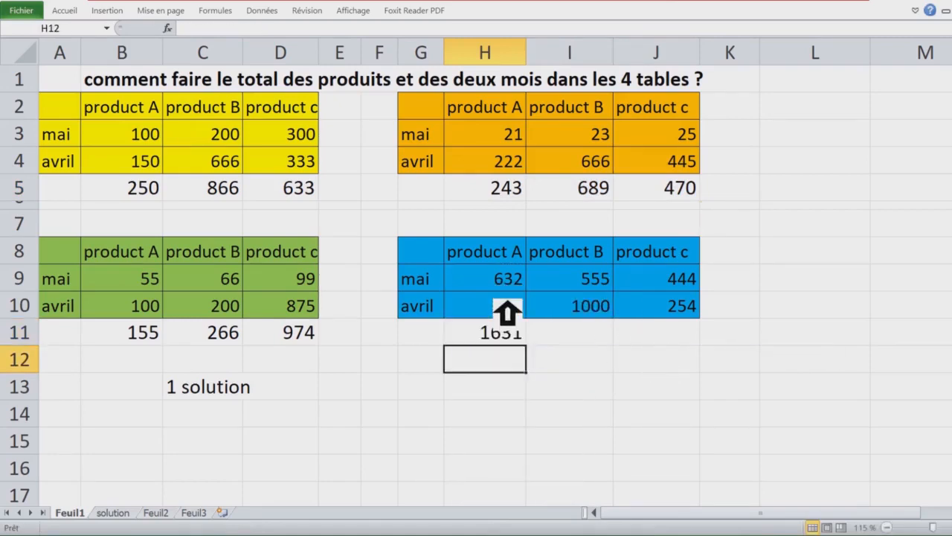
pyautogui.click(510, 331)
pyautogui.moveTo(527, 344); pyautogui.dragTo(691, 358)
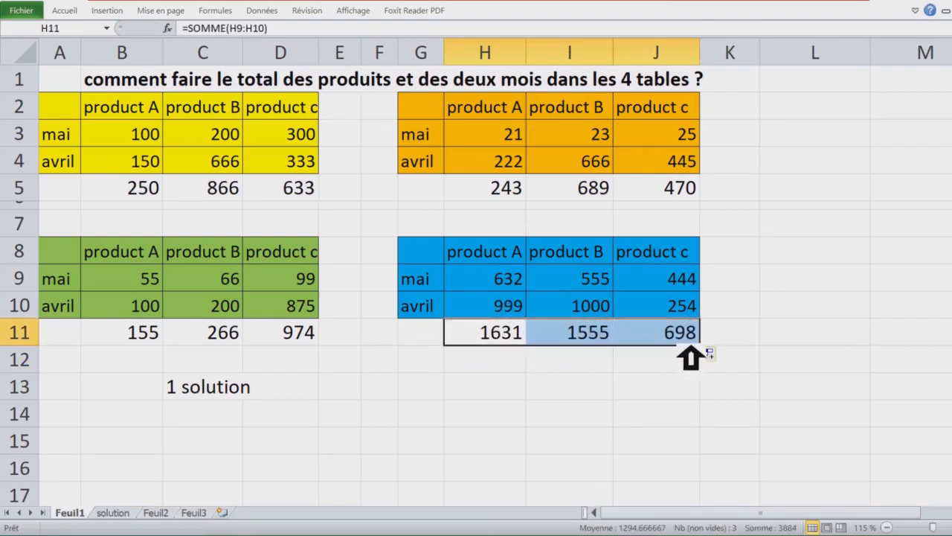
# Total the yellow table's mai row in E3 with SOMME over B3:D3, fill it down to E5 and auto-fit column E.
pyautogui.click(355, 144)
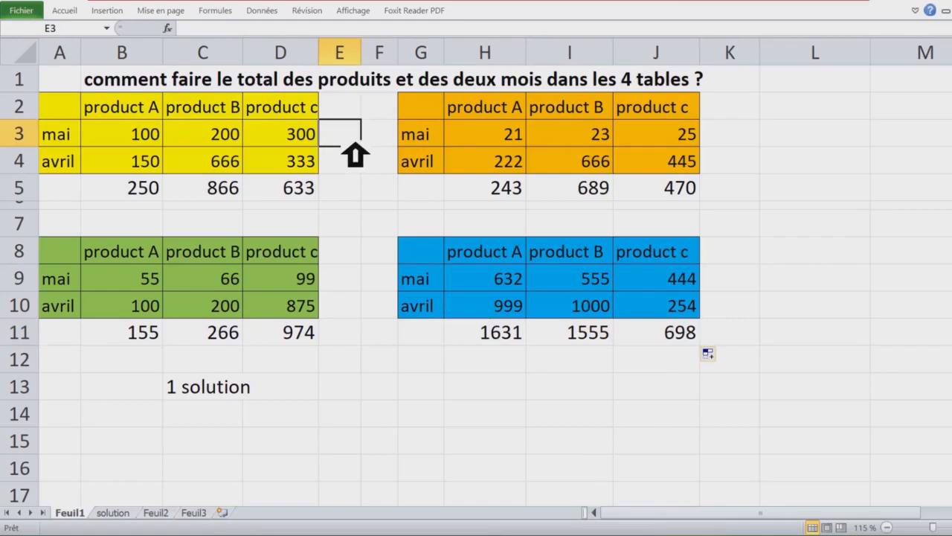
pyautogui.write('=somme')
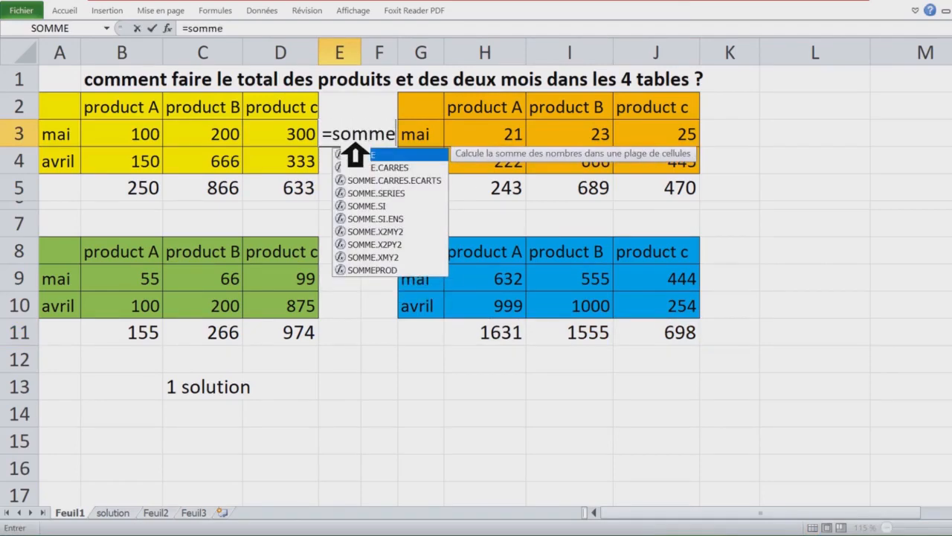
pyautogui.press('Tab')
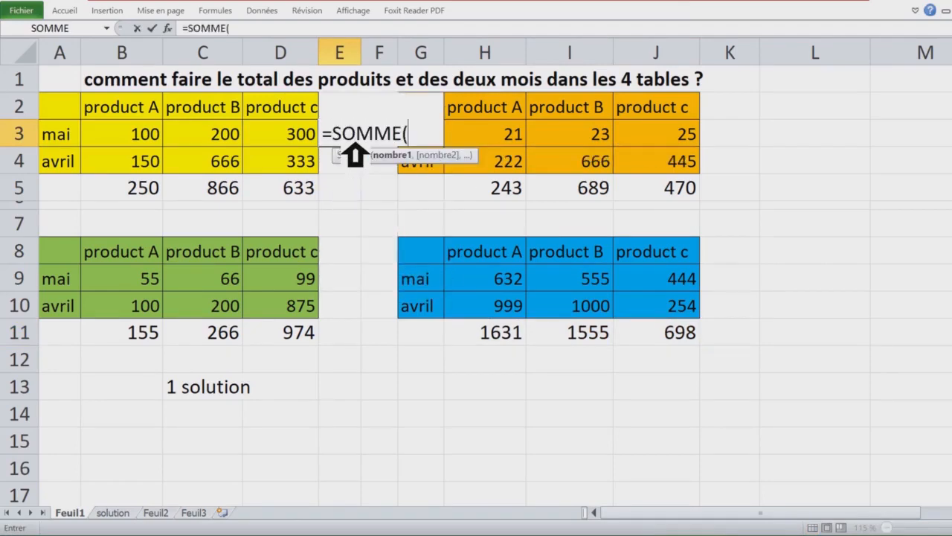
pyautogui.moveTo(141, 141); pyautogui.dragTo(293, 140)
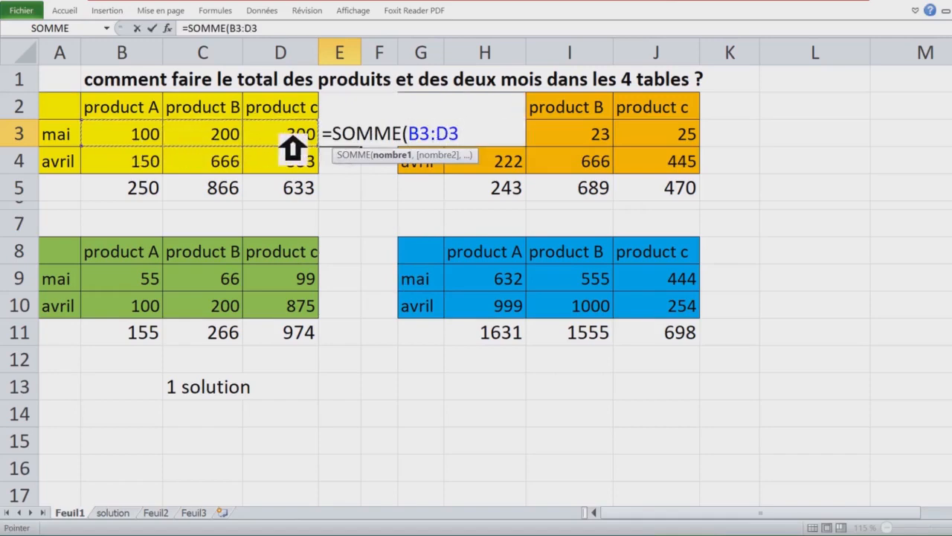
pyautogui.press('Return')
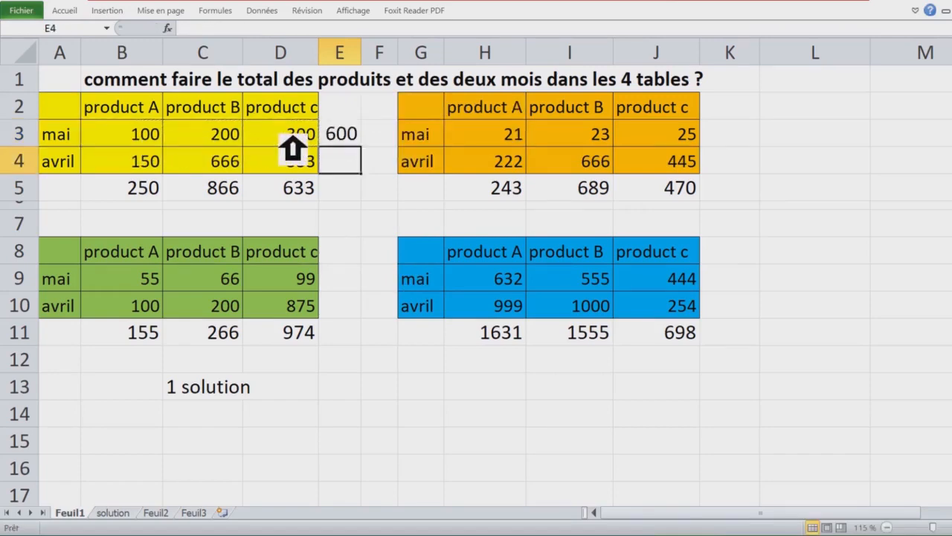
pyautogui.click(355, 141)
pyautogui.moveTo(374, 154); pyautogui.dragTo(364, 205)
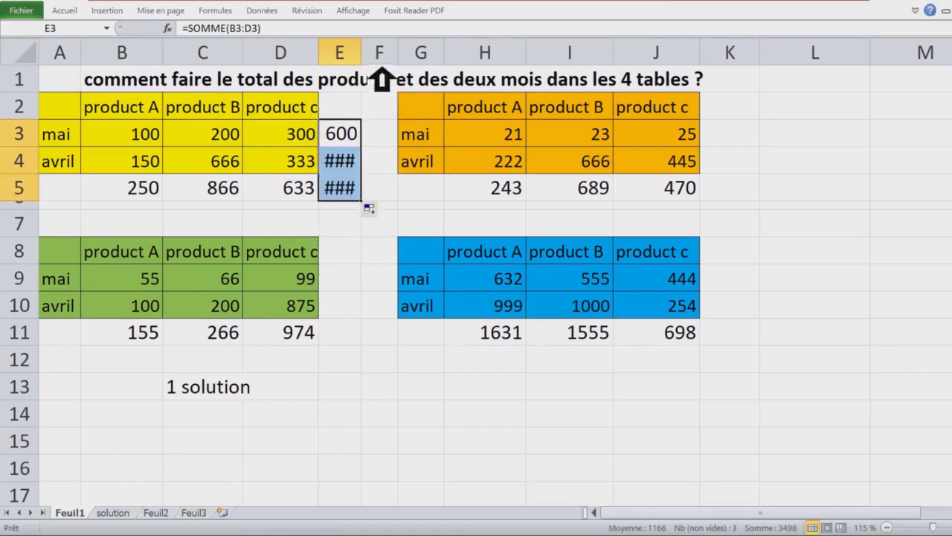
pyautogui.doubleClick(362, 52)
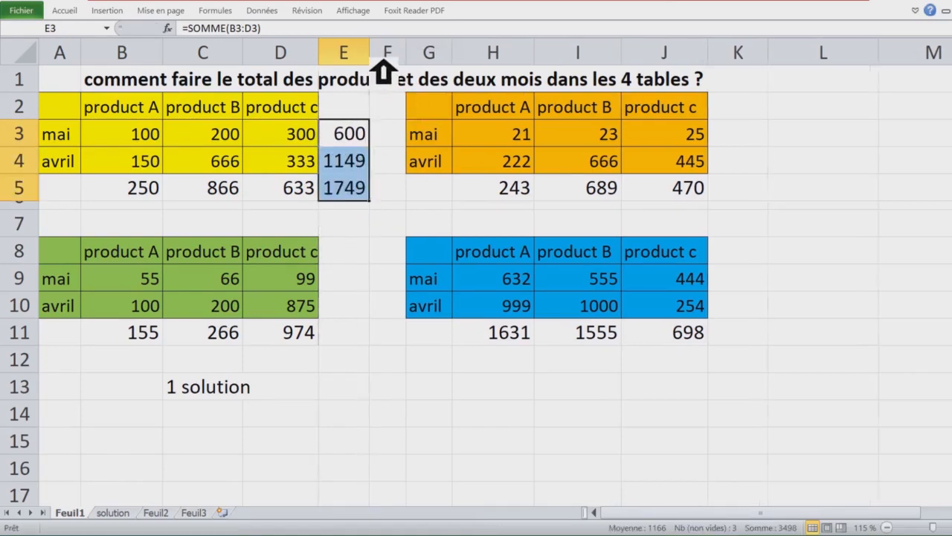
# Total the orange table's mai row in K3 with SOMME over H3:J3, and fill the formula down to K5.
pyautogui.click(746, 142)
pyautogui.write('=s')
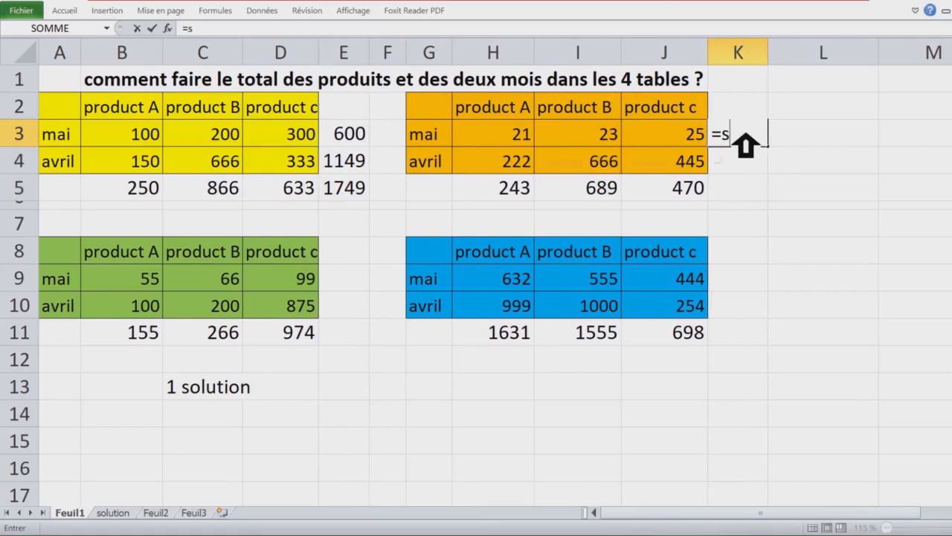
pyautogui.write('omme(')
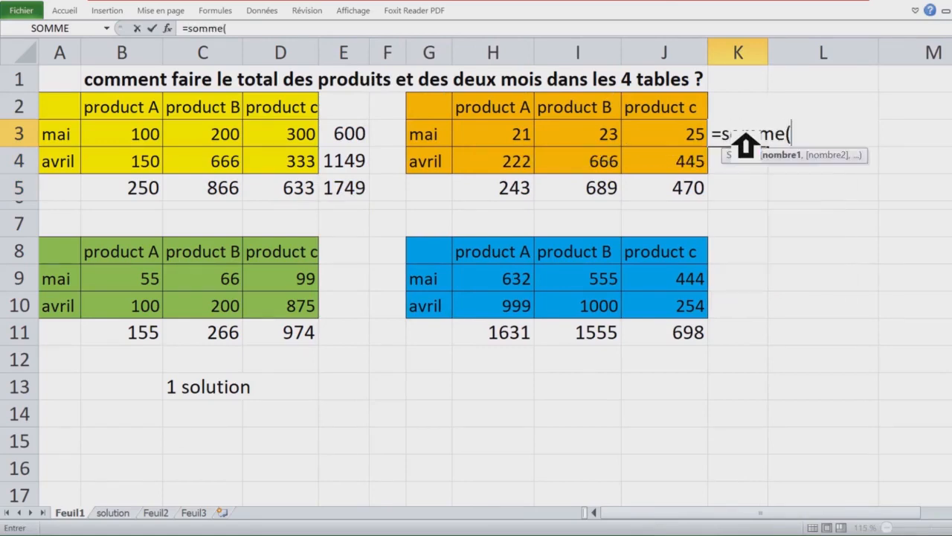
pyautogui.moveTo(506, 141); pyautogui.dragTo(693, 145)
pyautogui.press('Return')
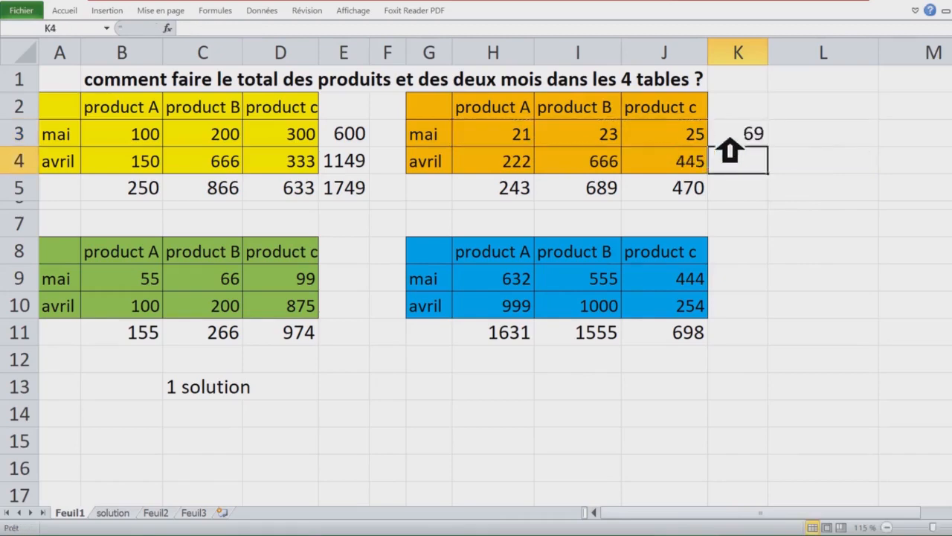
pyautogui.click(720, 138)
pyautogui.moveTo(768, 147); pyautogui.dragTo(725, 190)
# Total the blue table's mai row in K9 with SOMME over H9:J9, and fill the formula down to K11.
pyautogui.click(753, 286)
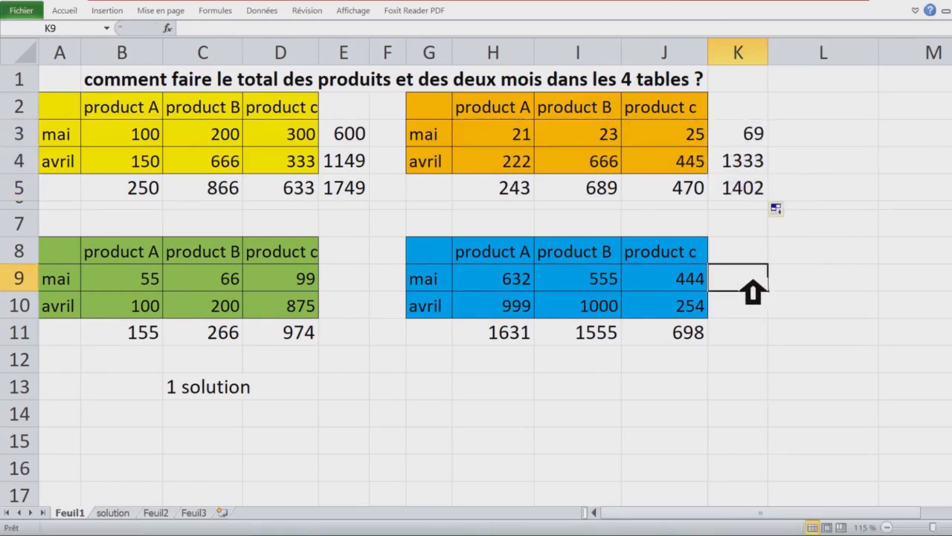
pyautogui.write('=somme(')
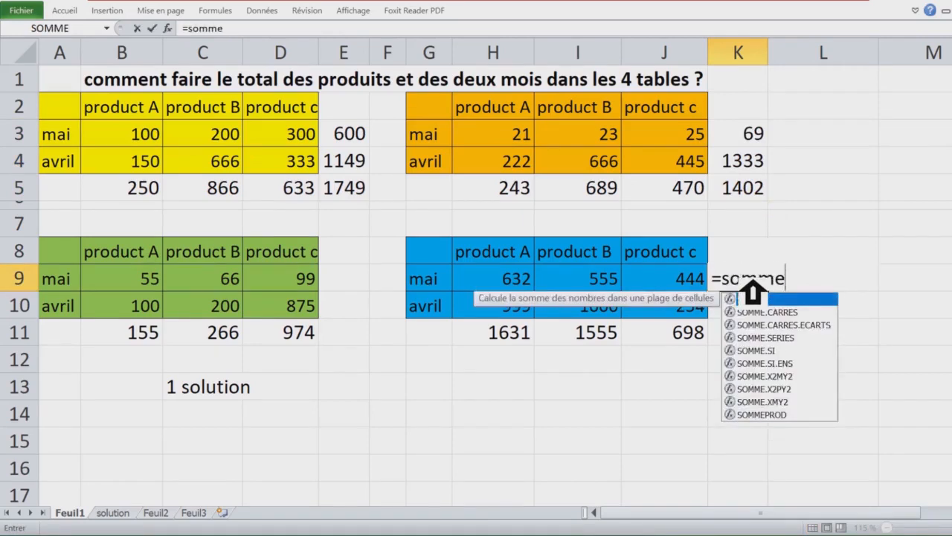
pyautogui.moveTo(521, 294); pyautogui.dragTo(691, 294)
pyautogui.press('Return')
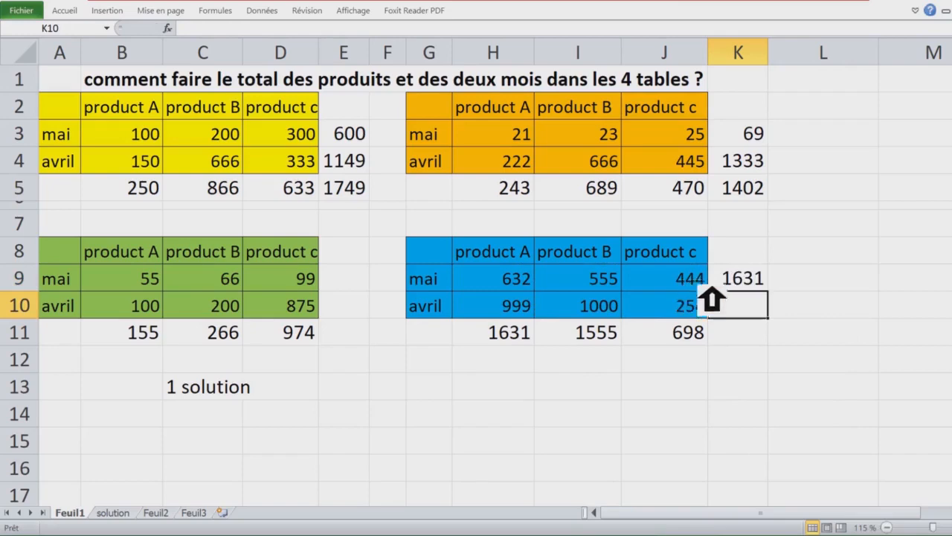
pyautogui.click(758, 287)
pyautogui.moveTo(781, 305); pyautogui.dragTo(781, 349)
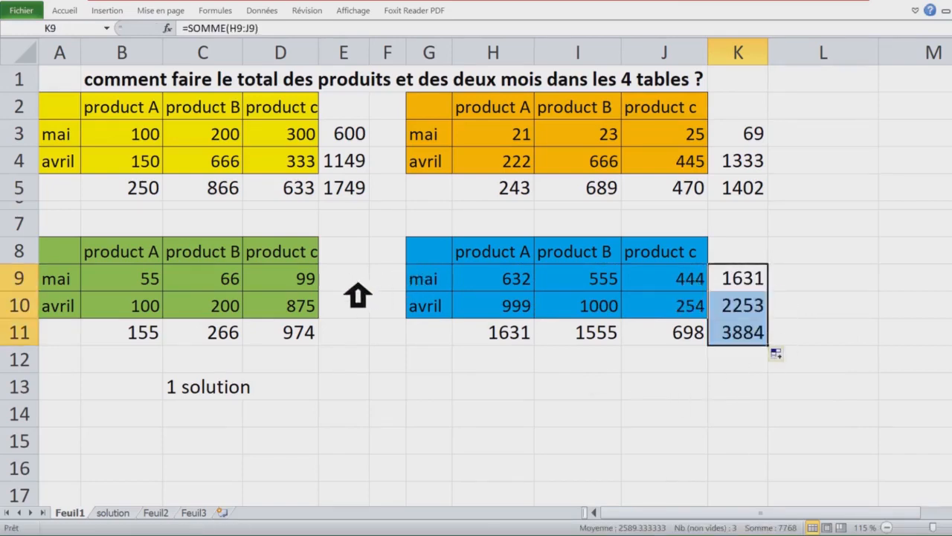
# Total the green table's mai row in E9 with SOMME over B9:D9, and fill the formula down to E11.
pyautogui.click(358, 286)
pyautogui.write('=somme(')
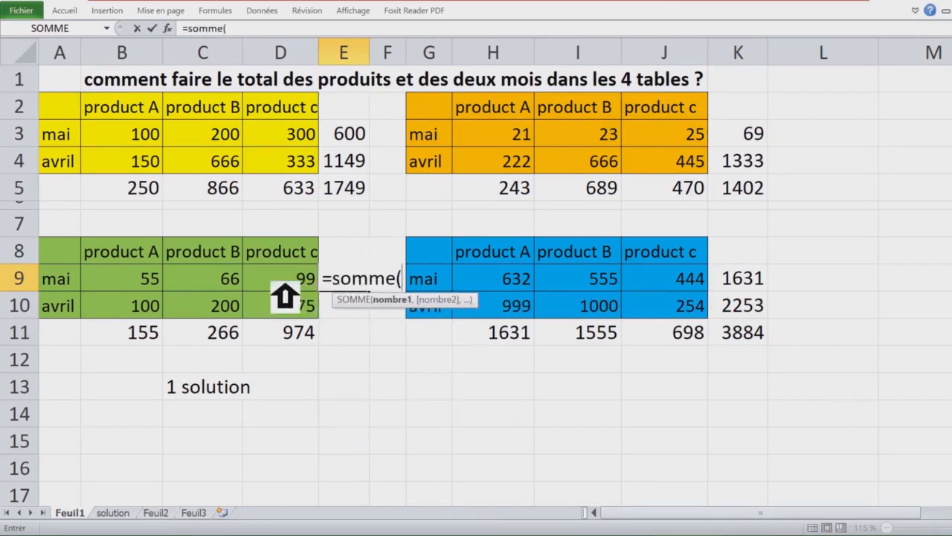
pyautogui.moveTo(159, 290); pyautogui.dragTo(296, 291)
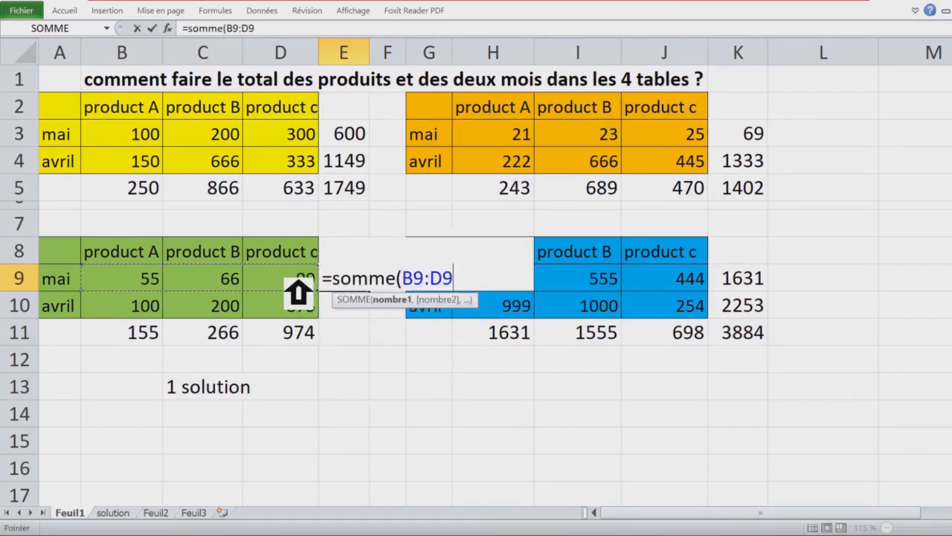
pyautogui.press('Return')
pyautogui.click(364, 282)
pyautogui.moveTo(370, 292); pyautogui.dragTo(379, 343)
pyautogui.click(503, 387)
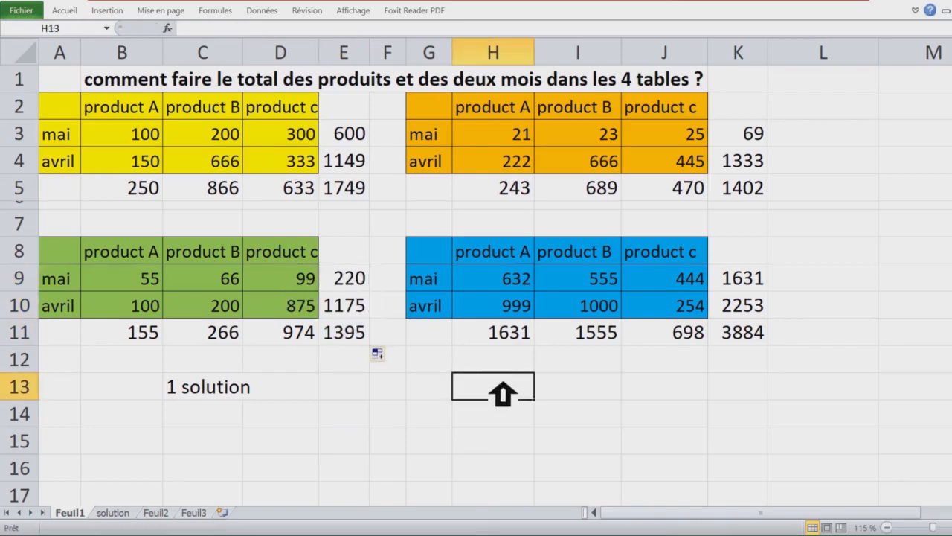
# Enter the note "on a crée plusieurs fois la fonction SOMME" in E13, beside the "1 solution" label.
pyautogui.click(240, 394)
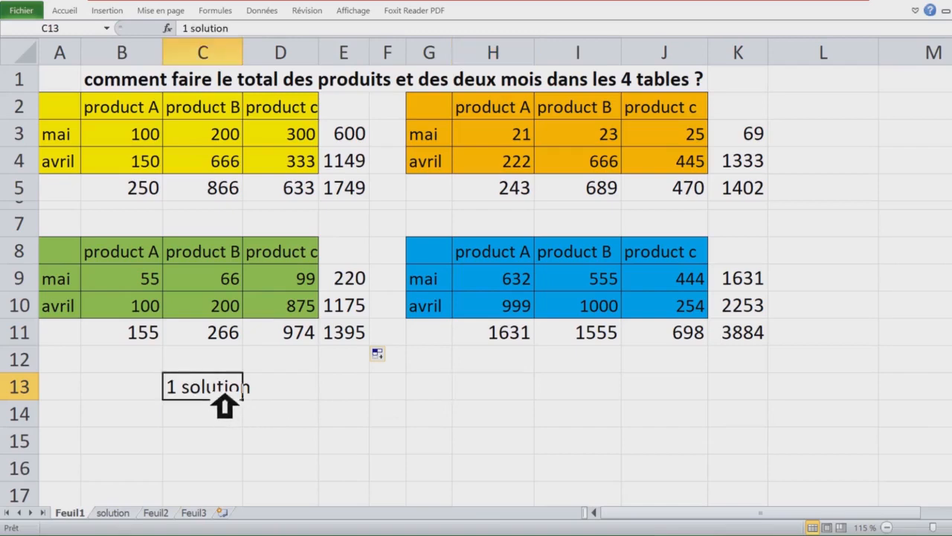
pyautogui.click(345, 406)
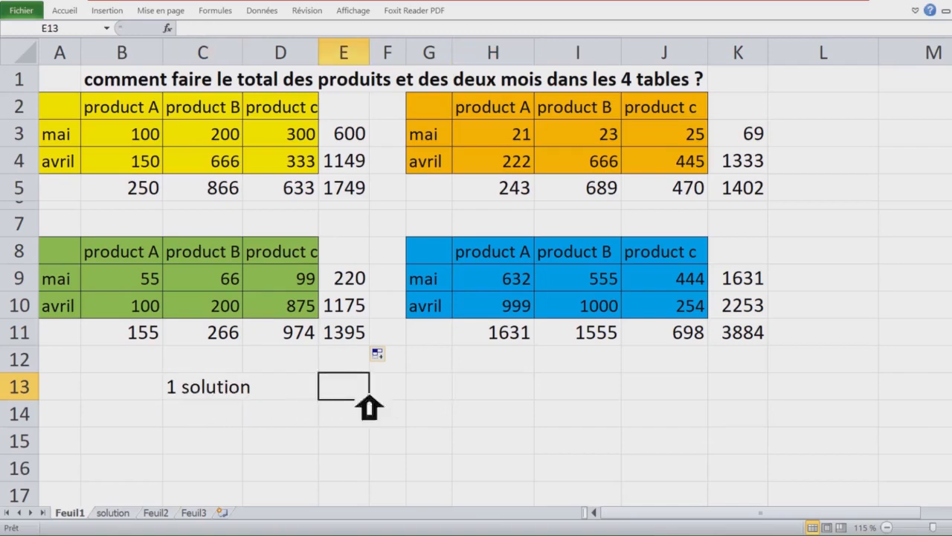
pyautogui.write('o')
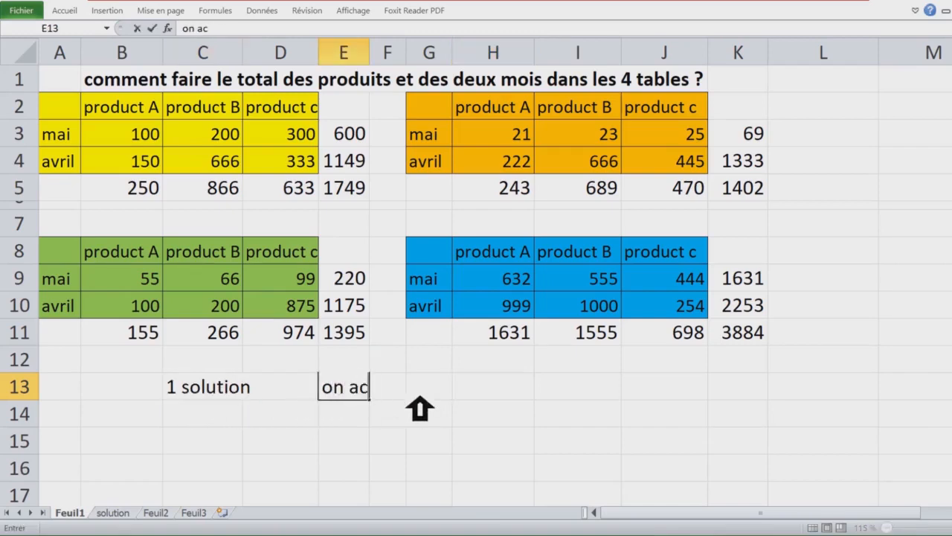
pyautogui.write('n a cré')
pyautogui.scroll(-1, 722, 293)
pyautogui.write('e plusieurs fois la fonction SOMME')
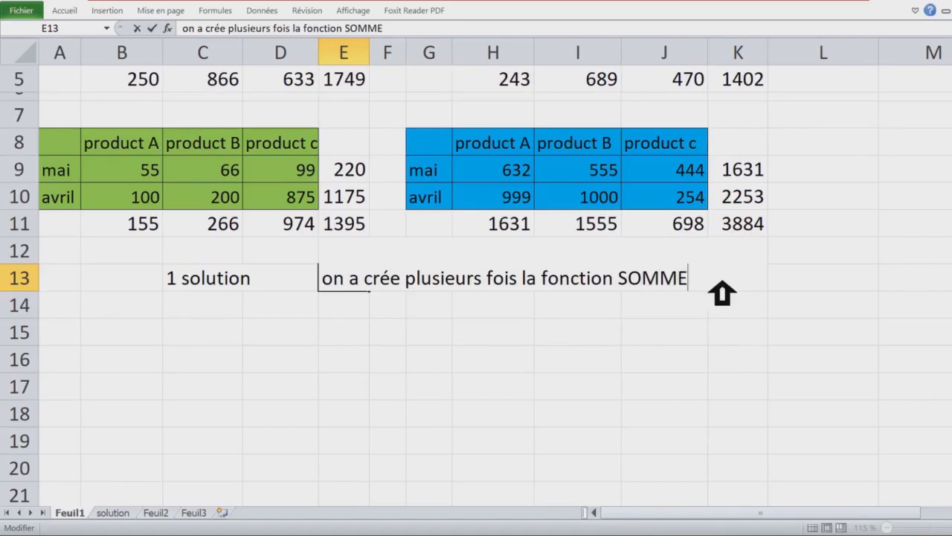
pyautogui.press('Return')
pyautogui.scroll(2, 721, 292)
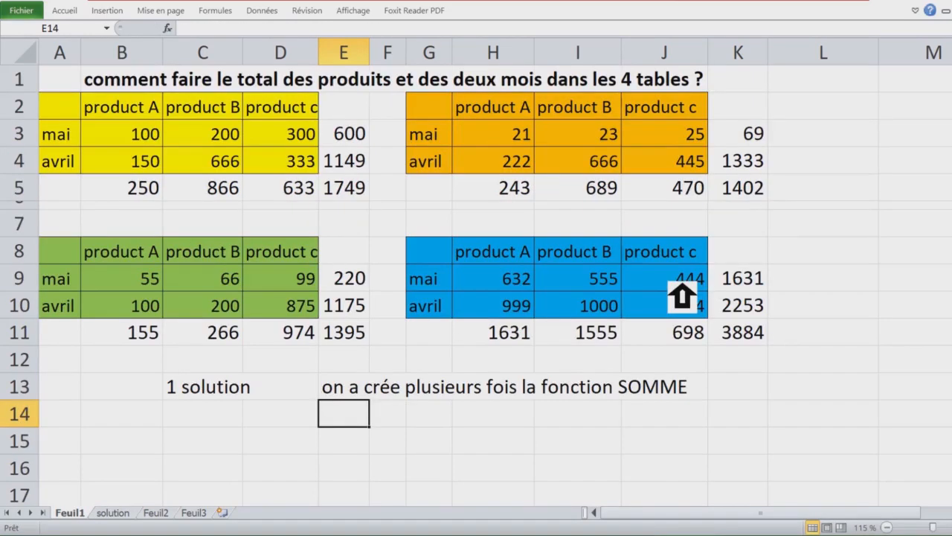
# Enter the remarks "C4EST OK" in C14 and "MAIS C4EST FASTIDUEUX" in C15 under the "1 solution" label.
pyautogui.click(237, 425)
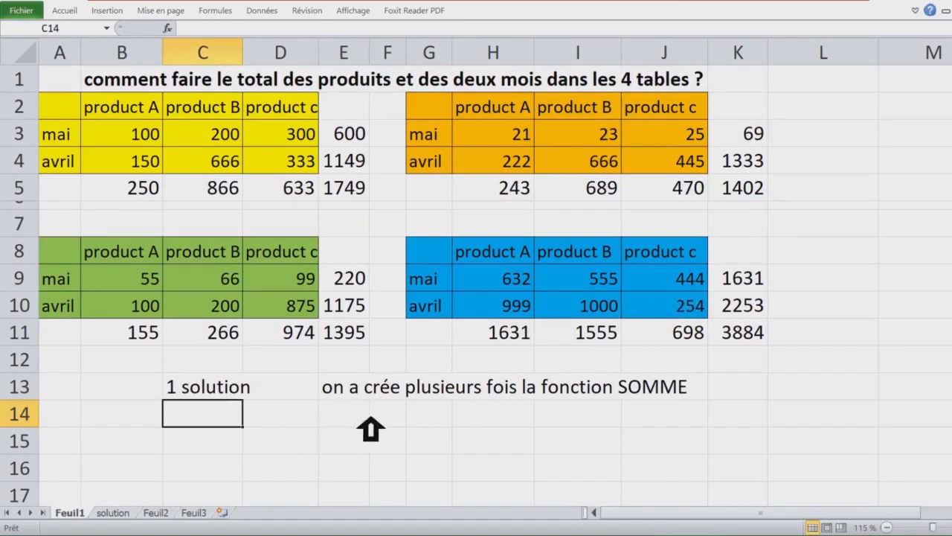
pyautogui.scroll(-3, 365, 428)
pyautogui.scroll(-1, 412, 367)
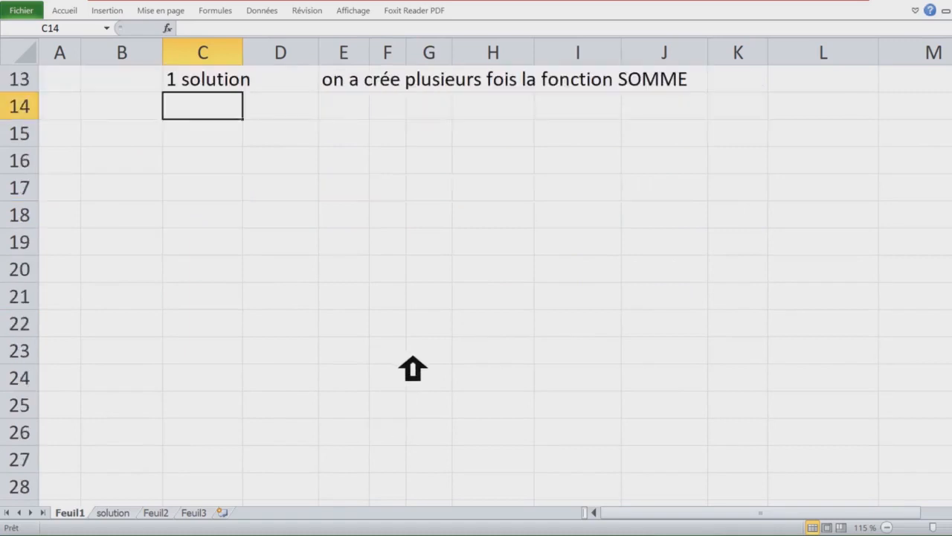
pyautogui.write('C4EST OK')
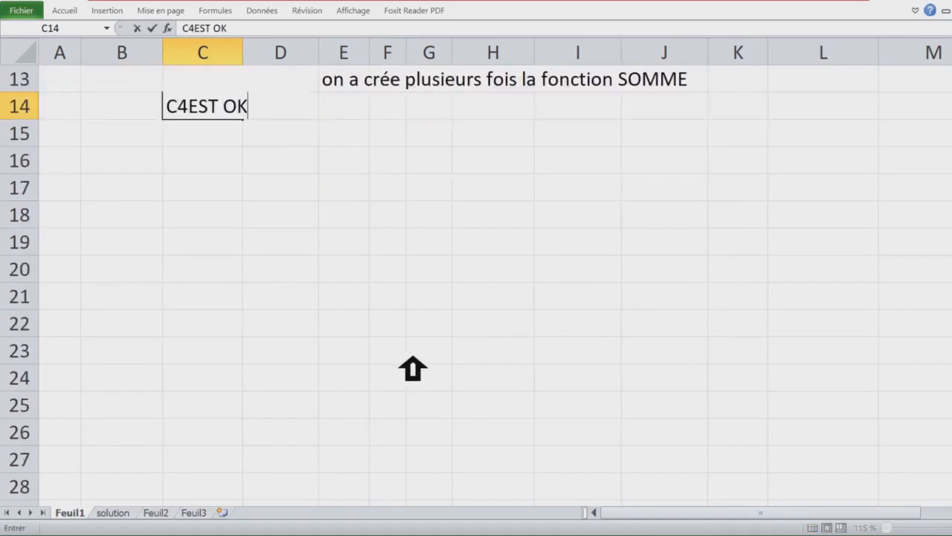
pyautogui.press('Return')
pyautogui.write('MAIS C4')
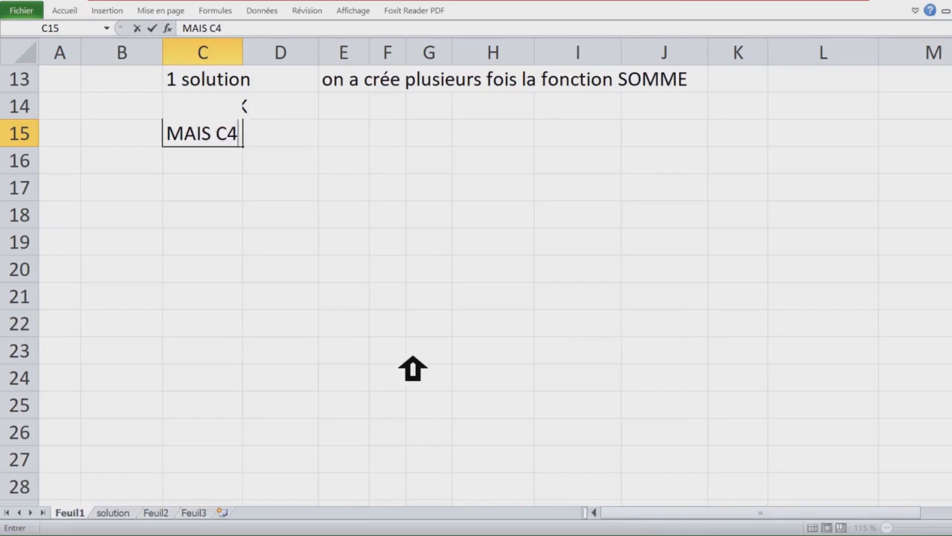
pyautogui.write('EST FA')
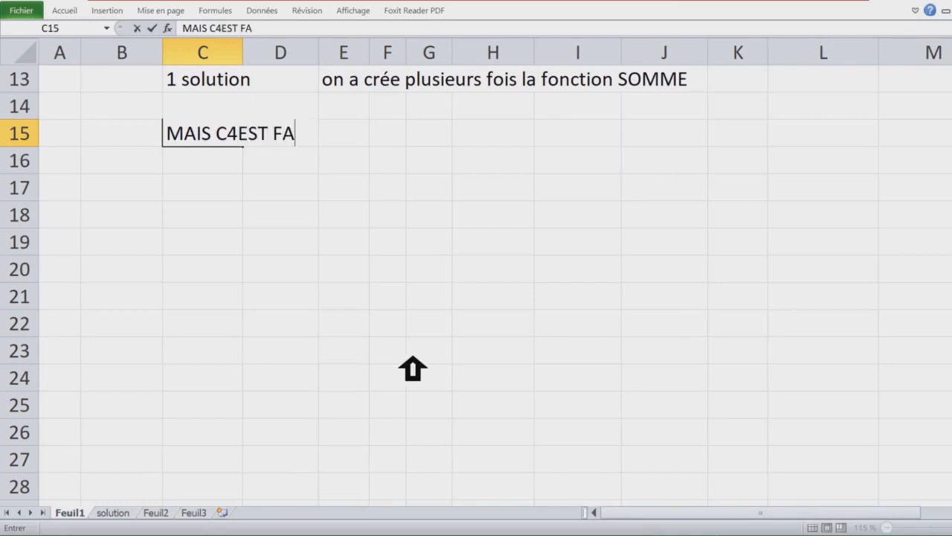
pyautogui.write('STIDUEUX')
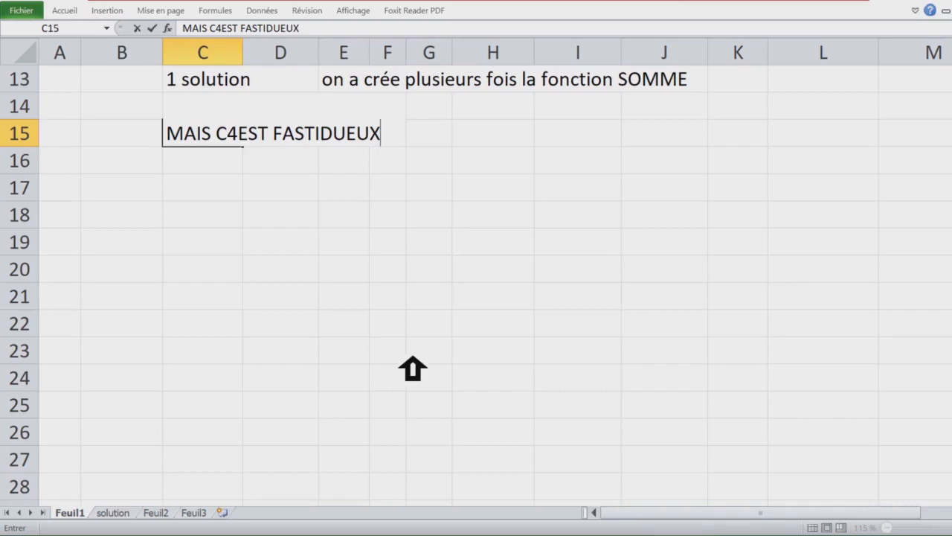
pyautogui.press('Return')
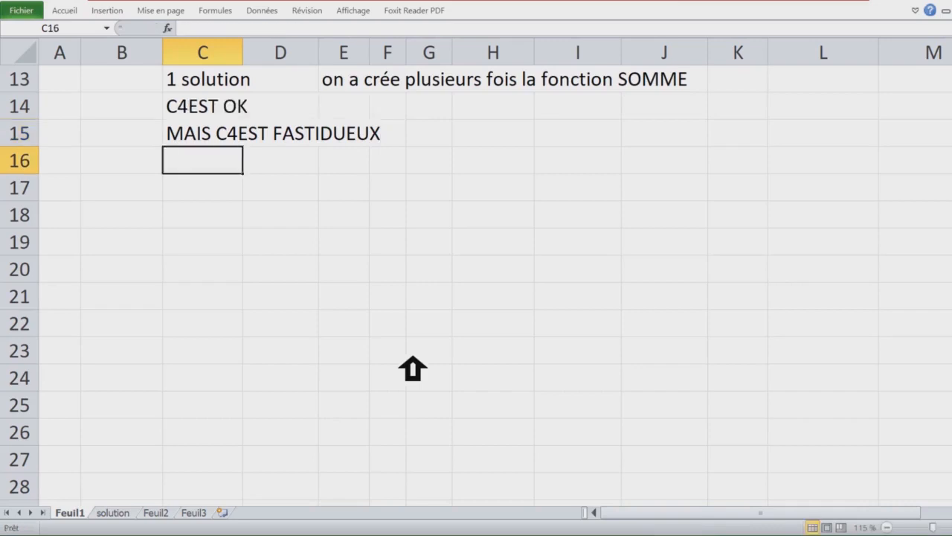
# Enter the remark "SI VOUS AVEZ PAR EXEMPLE 20 OU 30 ..... TABLES" in C16.
pyautogui.write('SI VOUS ')
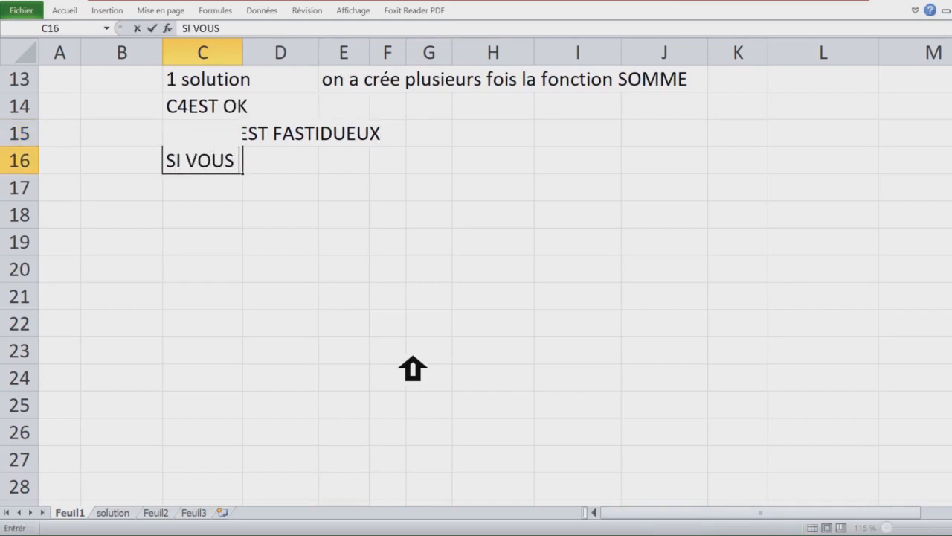
pyautogui.write('AVEZ PAR EXEMPLE')
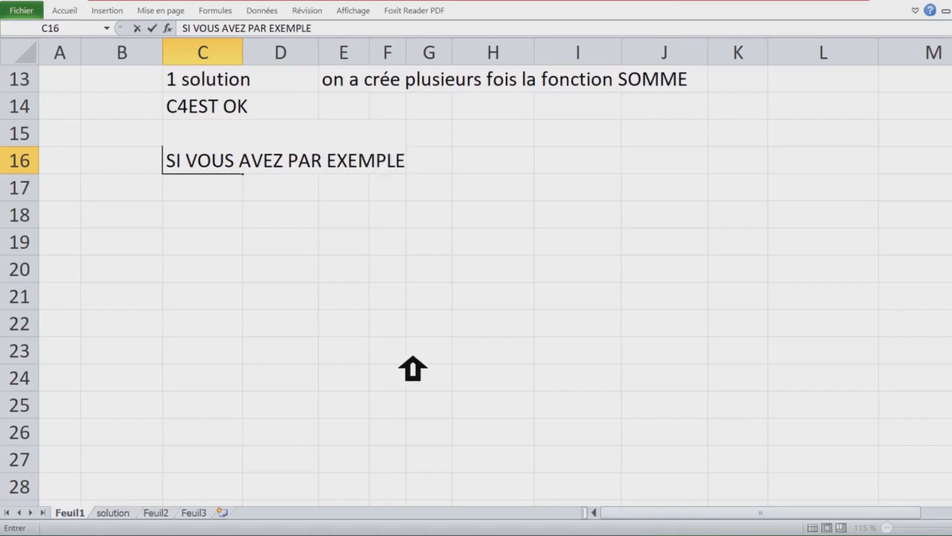
pyautogui.write(' 20 OU 30 .....')
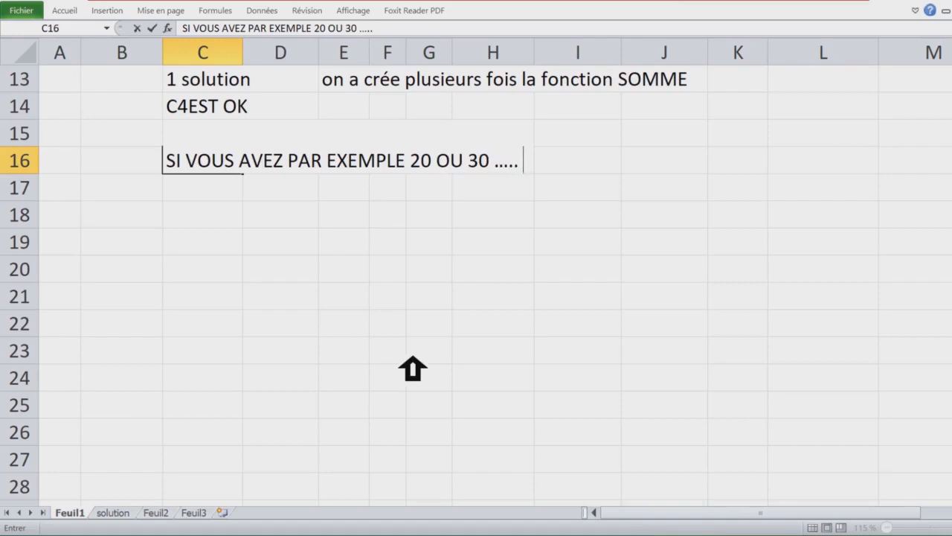
pyautogui.write(' TABLES§')
pyautogui.press('BackSpace')
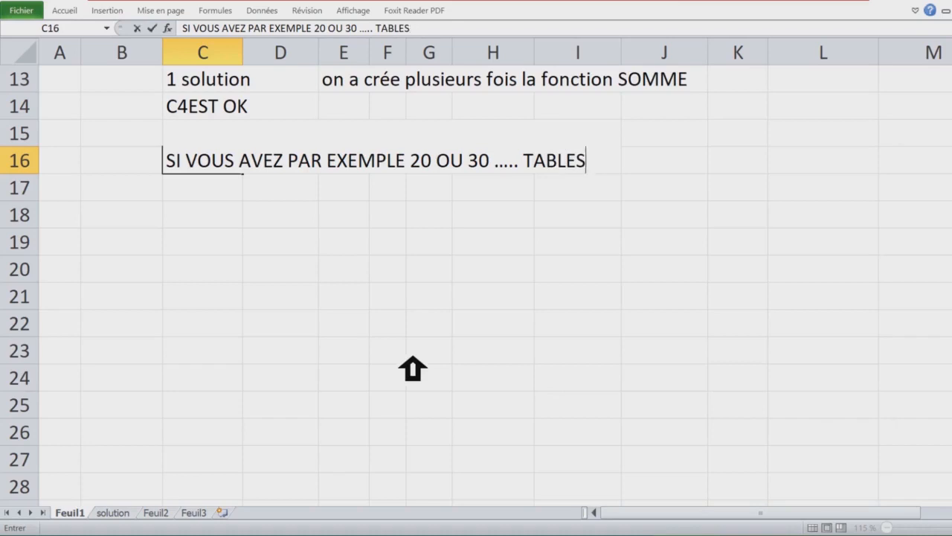
pyautogui.click(350, 255)
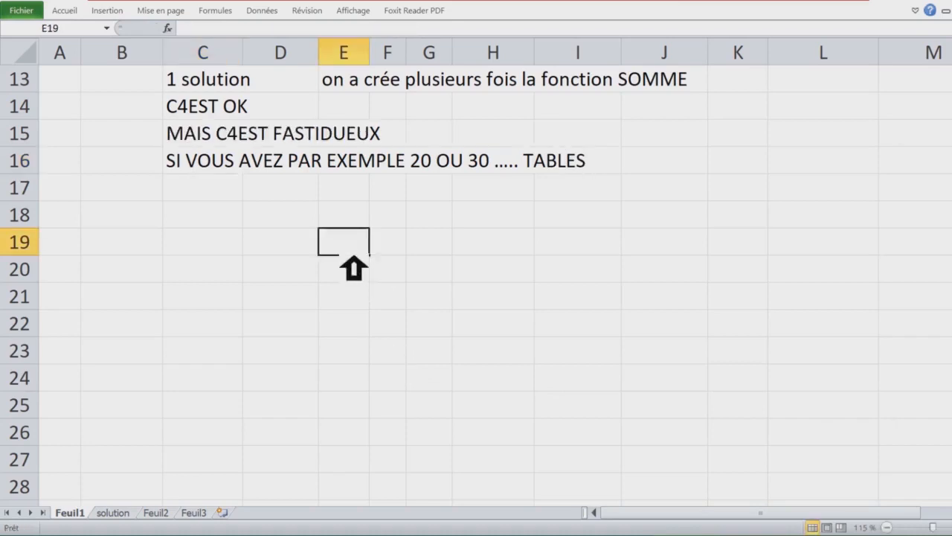
# Correct the text in C14 to "C'EST OK" by replacing the 4 with an apostrophe.
pyautogui.click(200, 107)
pyautogui.doubleClick(195, 108)
pyautogui.press('BackSpace')
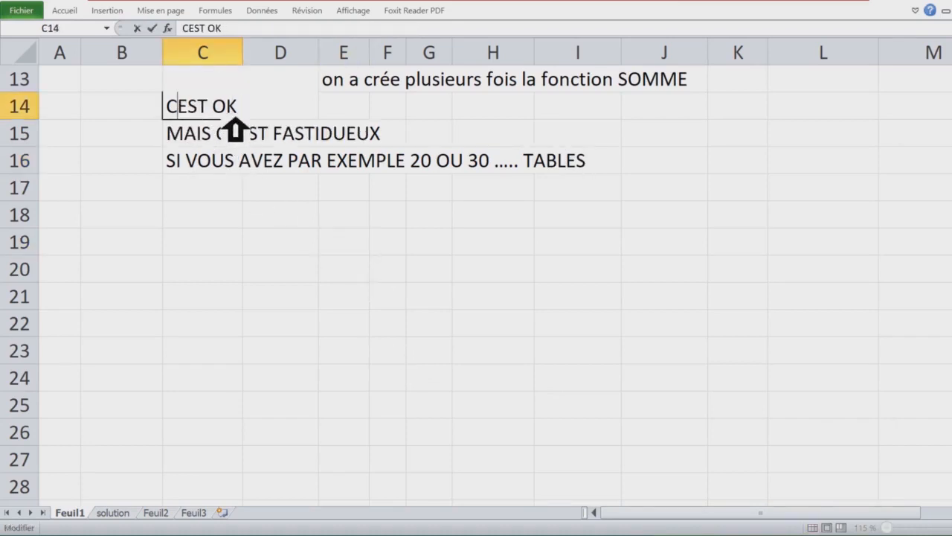
pyautogui.write('2')
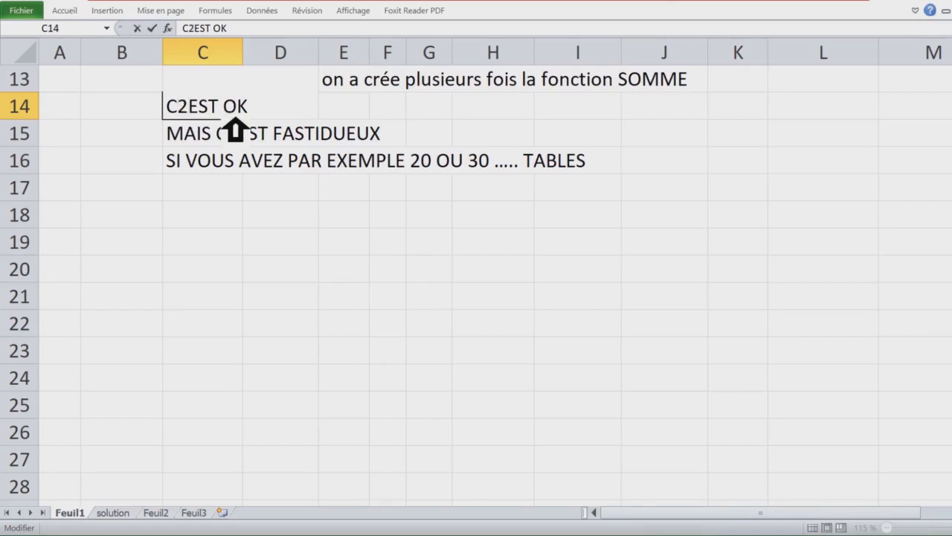
pyautogui.press('BackSpace')
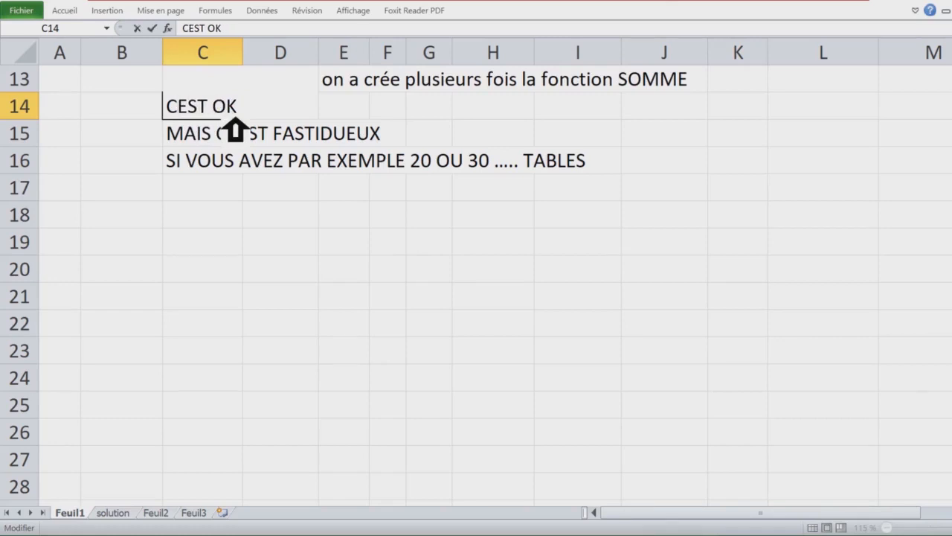
pyautogui.write('é')
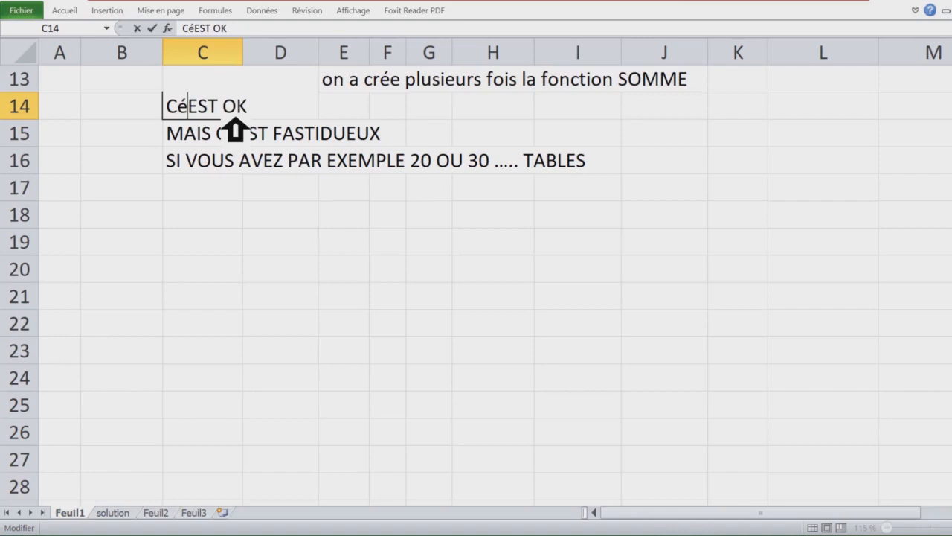
pyautogui.press('BackSpace')
pyautogui.write("'")
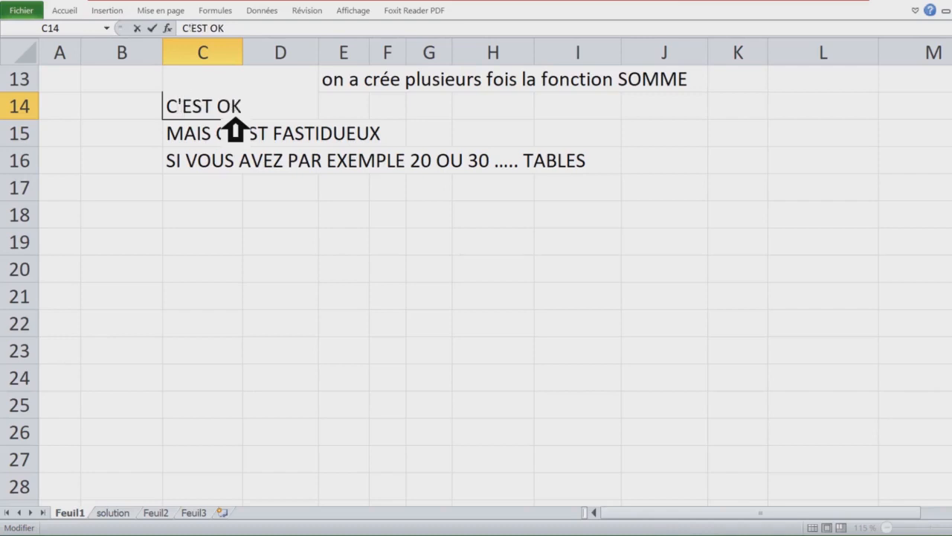
# Correct the text in C15 to "MAIS C'EST FASTIDUEUX" by replacing the 4 with an apostrophe.
pyautogui.click(236, 136)
pyautogui.doubleClick(237, 136)
pyautogui.moveTo(236, 136); pyautogui.dragTo(251, 136)
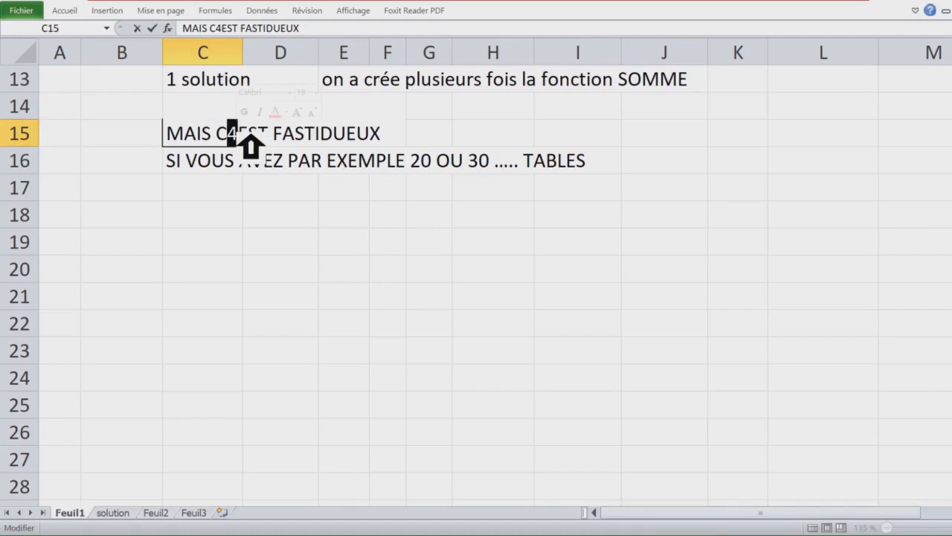
pyautogui.write("'")
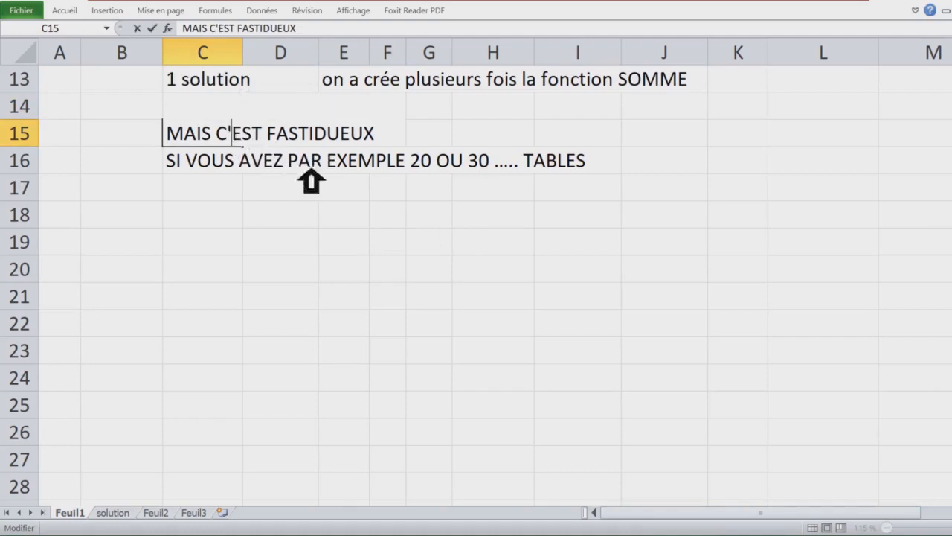
pyautogui.click(361, 210)
# Enter the label "2 solutions" in C19, below the remarks on the first solution.
pyautogui.scroll(-1, 387, 219)
pyautogui.click(202, 140)
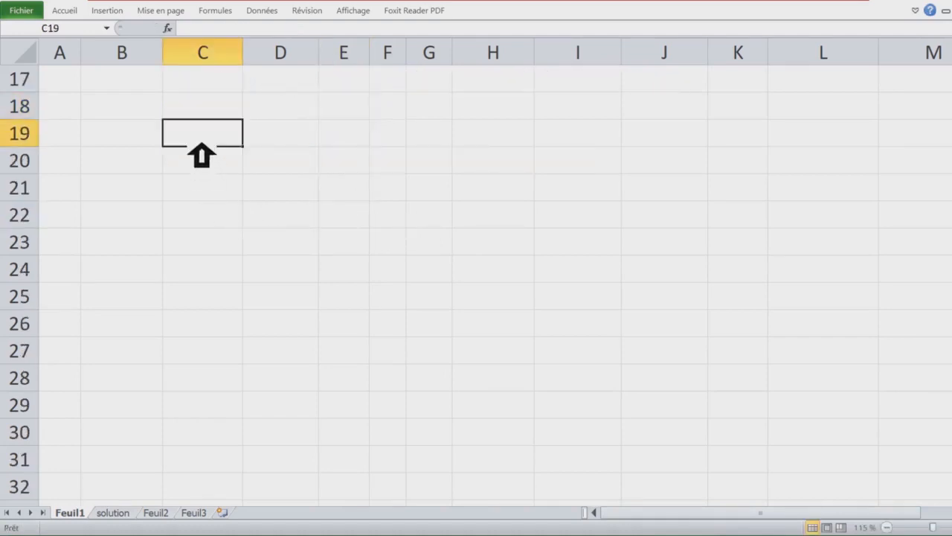
pyautogui.write('2 ')
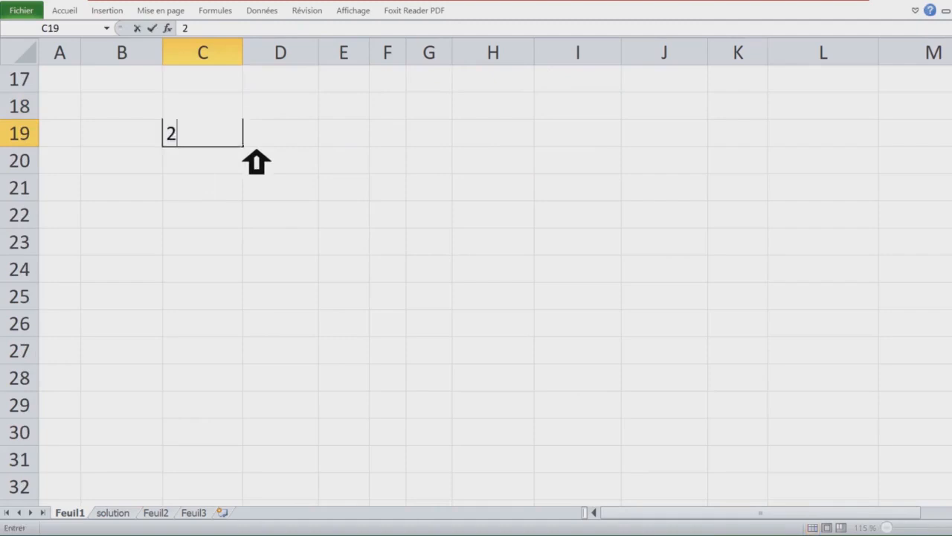
pyautogui.write('solutions')
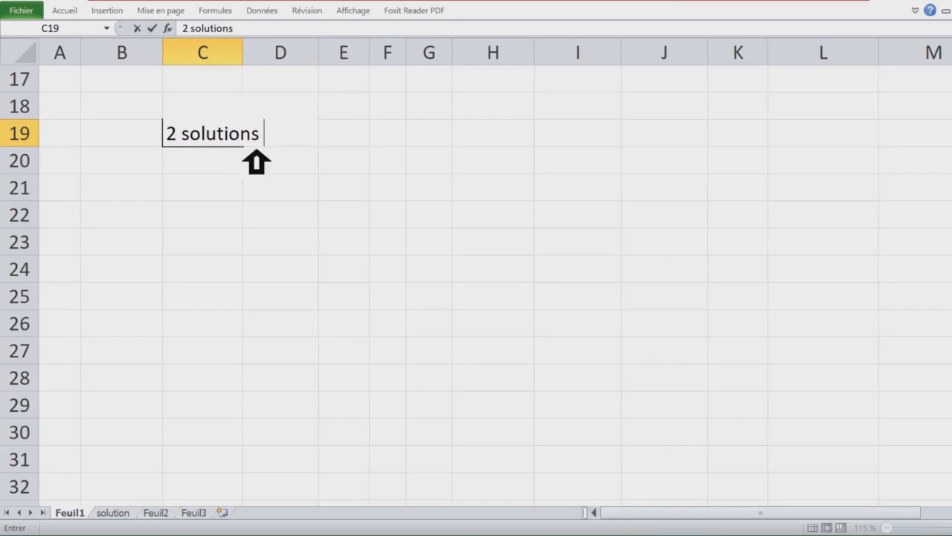
pyautogui.press('Return')
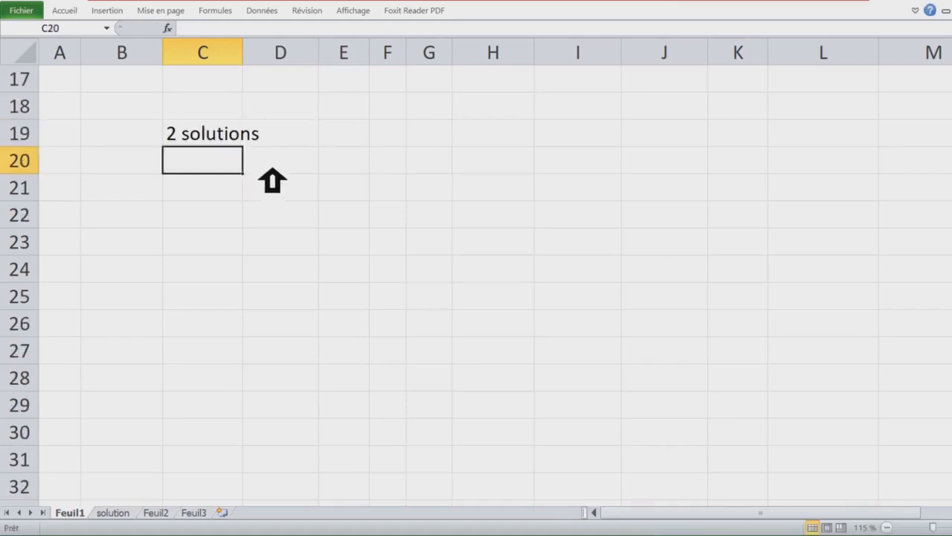
# Enter "nous allons utiliser la fonction SOMME puis nous allons utiliser CTRL+Entrer" in C20.
pyautogui.write('no')
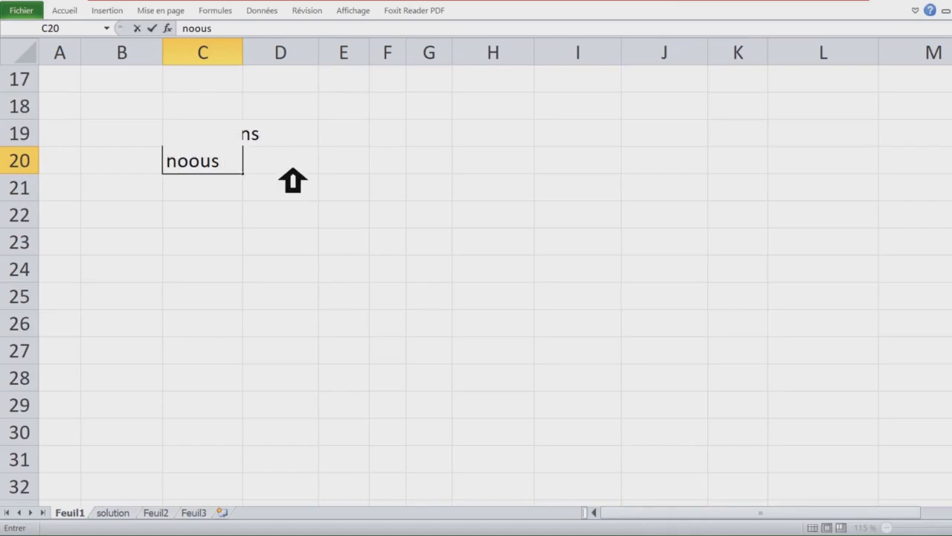
pyautogui.press('BackSpace')
pyautogui.write('ous allons')
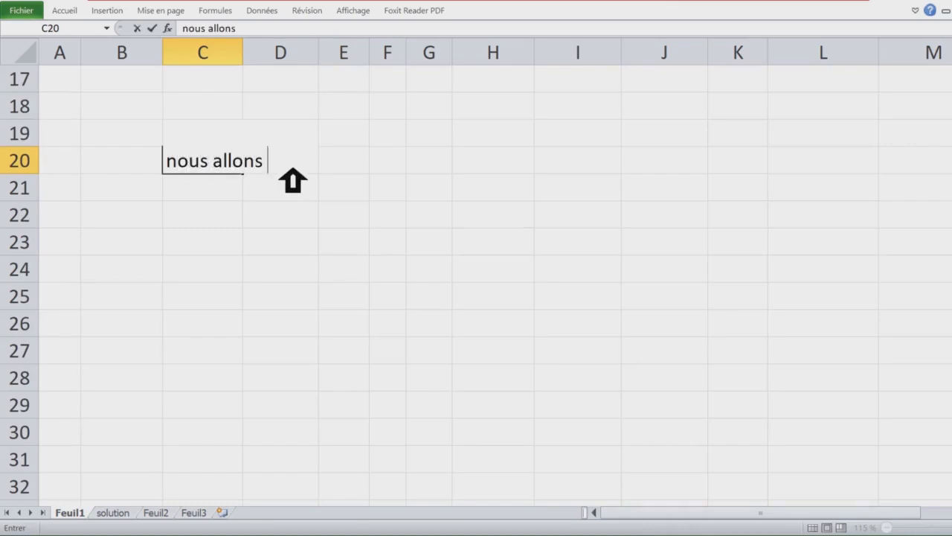
pyautogui.write(' utiliser la fonction S')
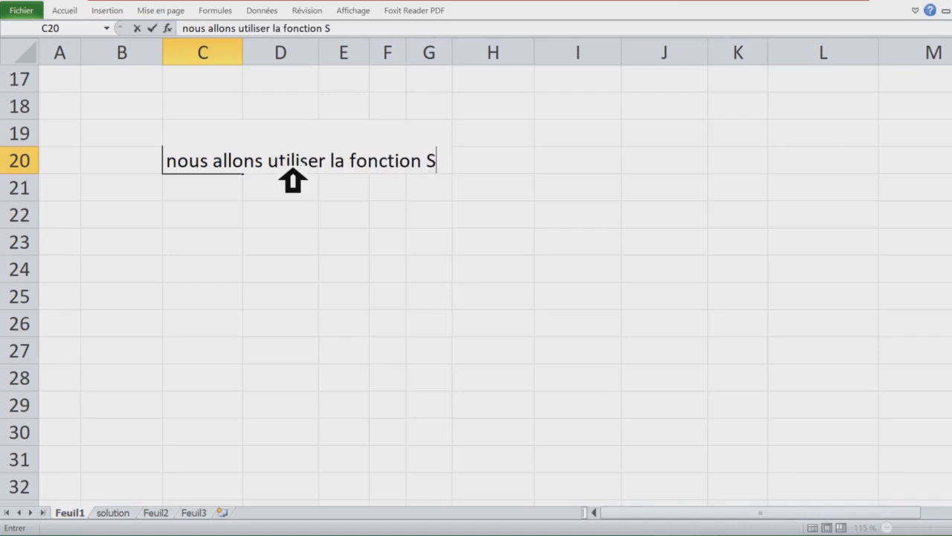
pyautogui.write('OMME')
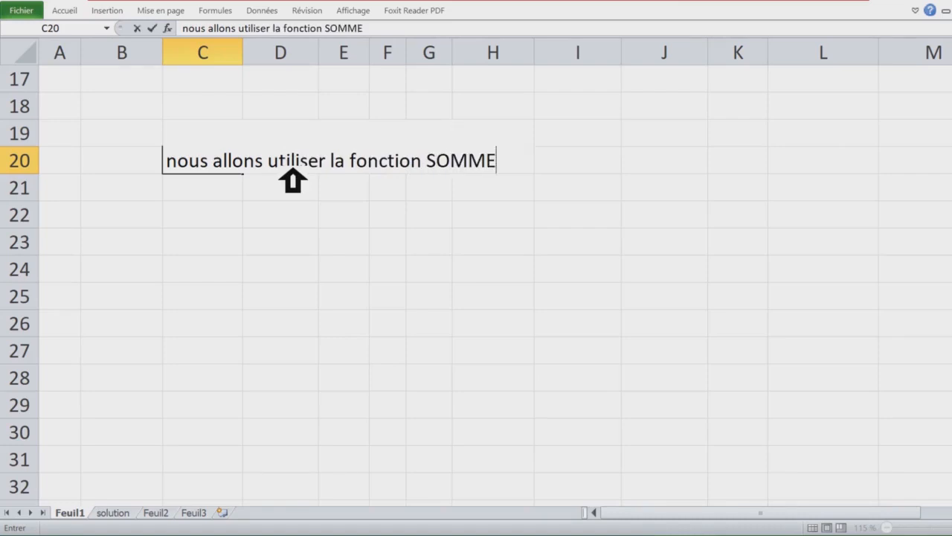
pyautogui.write(' puis o')
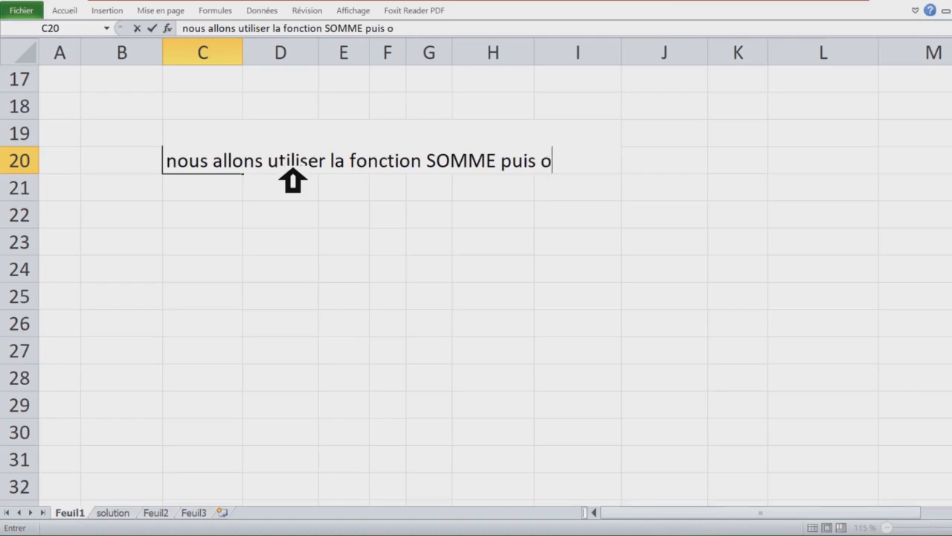
pyautogui.press('BackSpace')
pyautogui.write('nous allons utiliser')
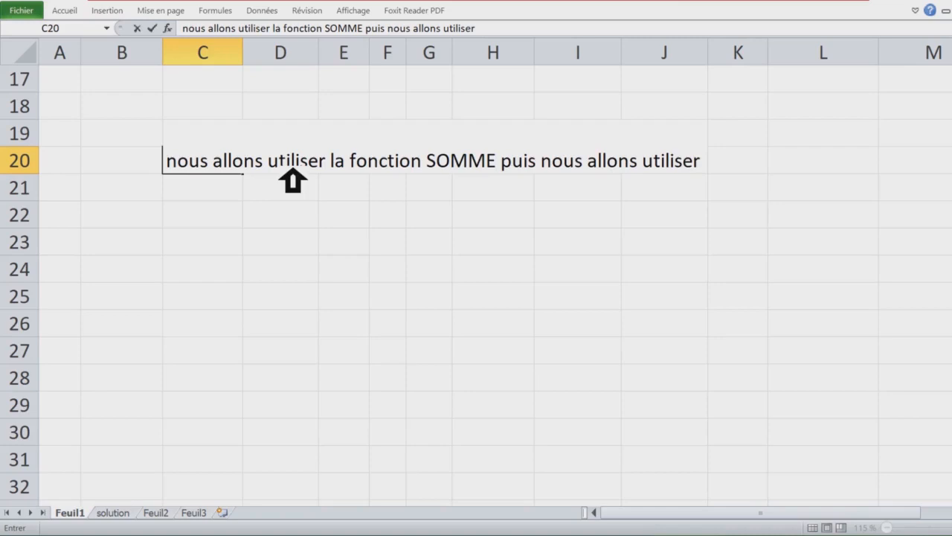
pyautogui.write(' CTRL')
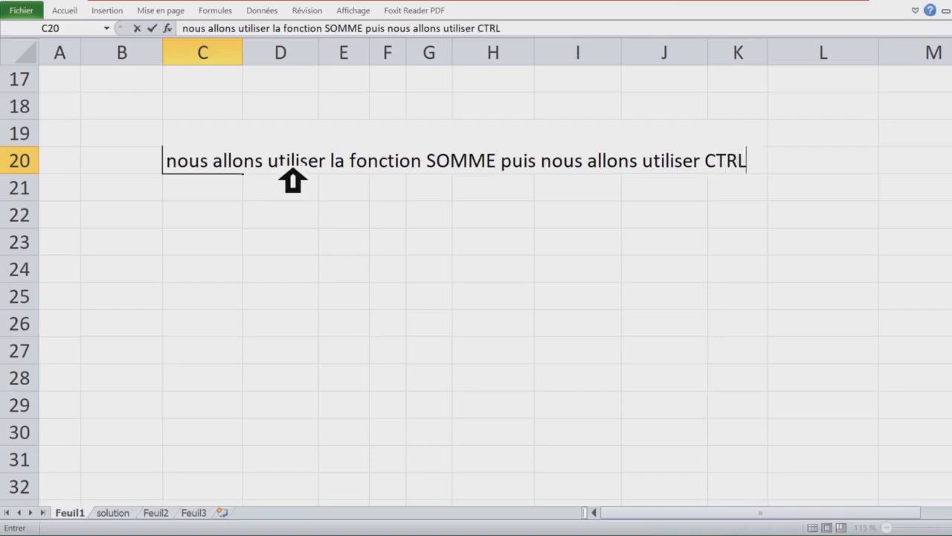
pyautogui.write('+Entre')
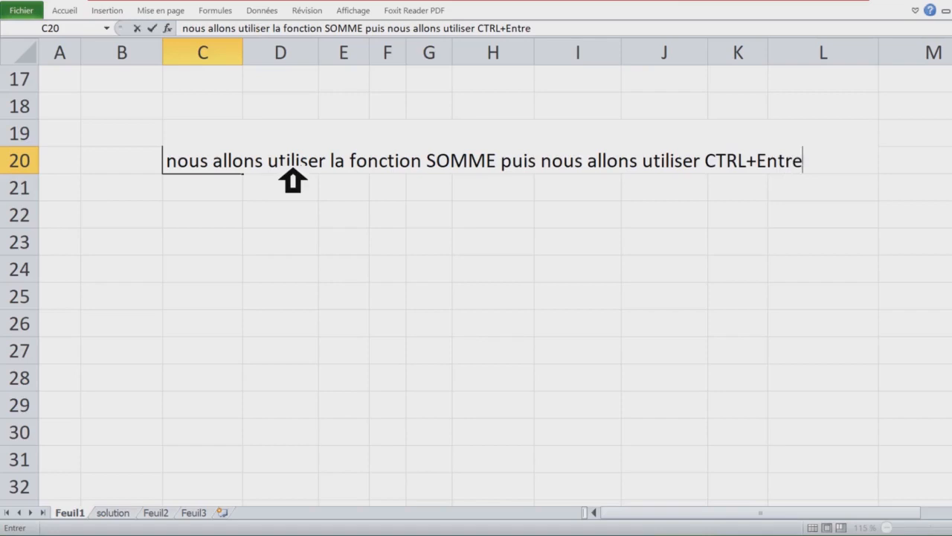
pyautogui.write('r')
pyautogui.press('Return')
# Enter the continuation "pour copier la même formule dans plusieurs cellules" in C21.
pyautogui.write('po')
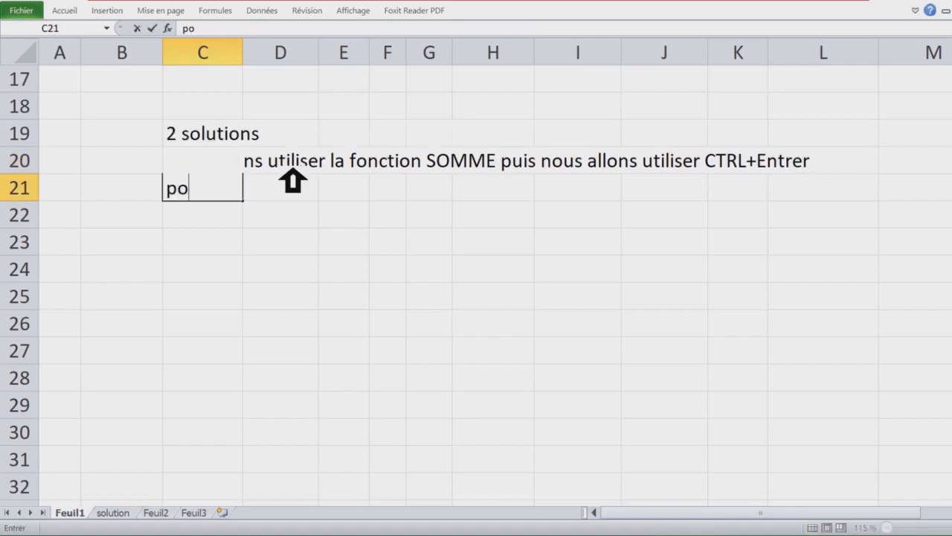
pyautogui.write('ur copier')
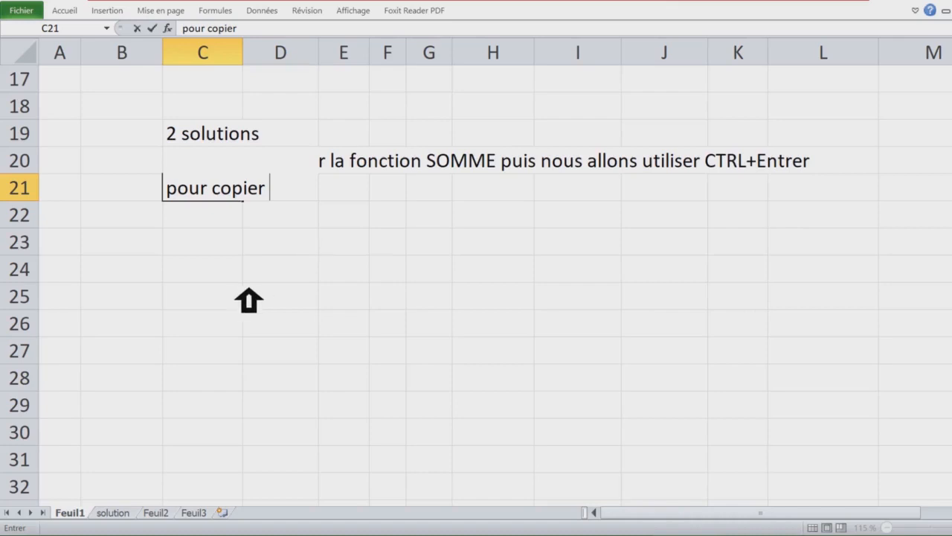
pyautogui.write('mê')
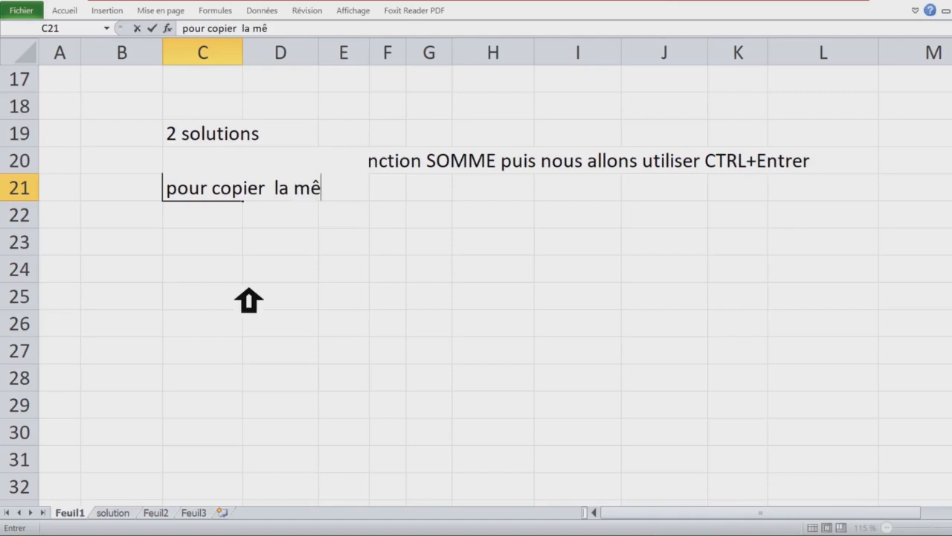
pyautogui.write('me formule')
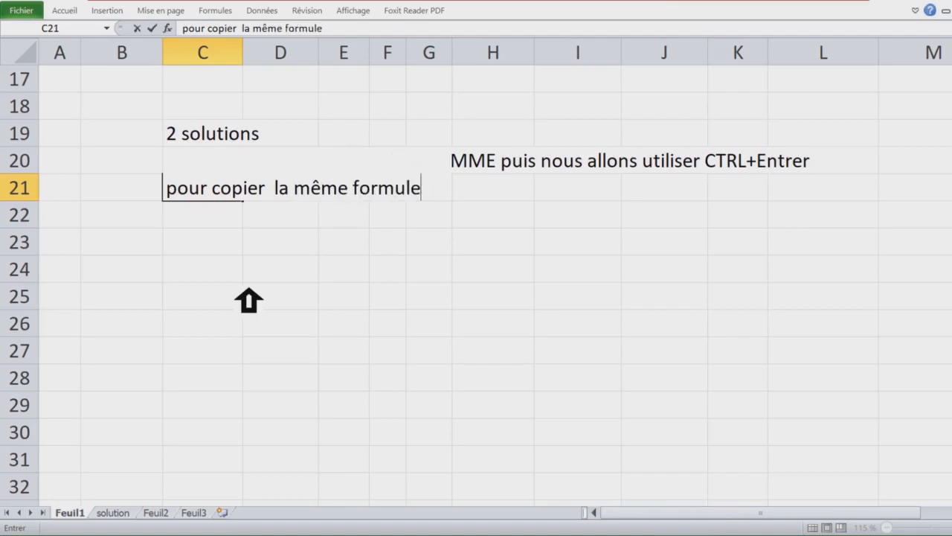
pyautogui.write(' dans plusieurs')
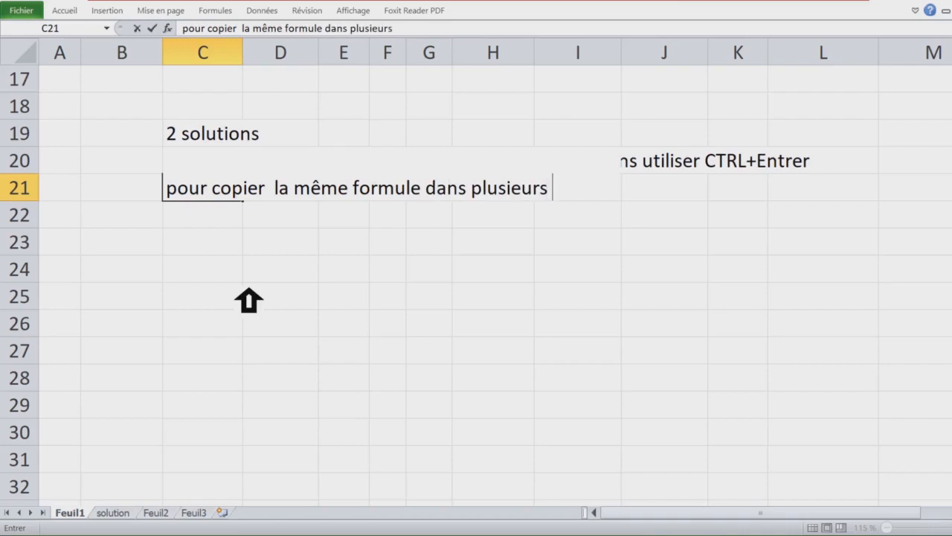
pyautogui.write(' cellules')
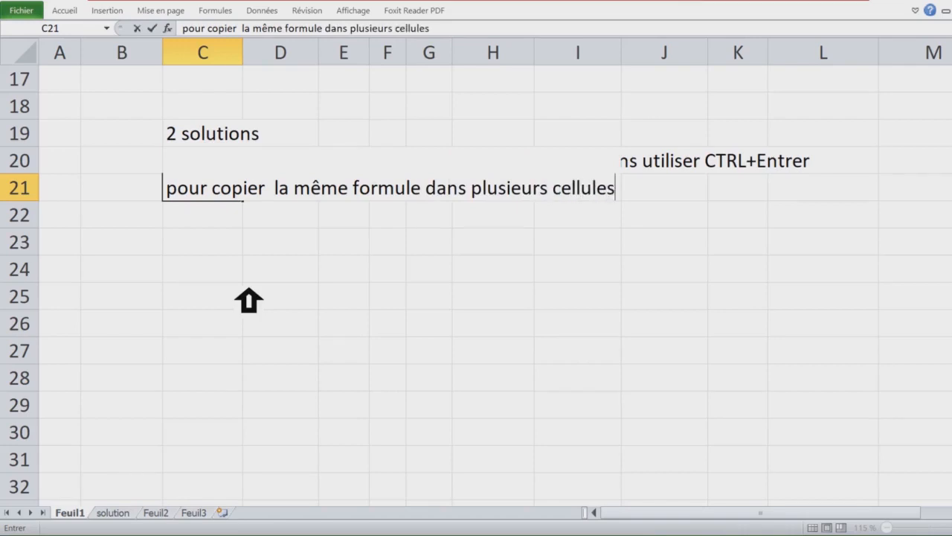
pyautogui.press('Return')
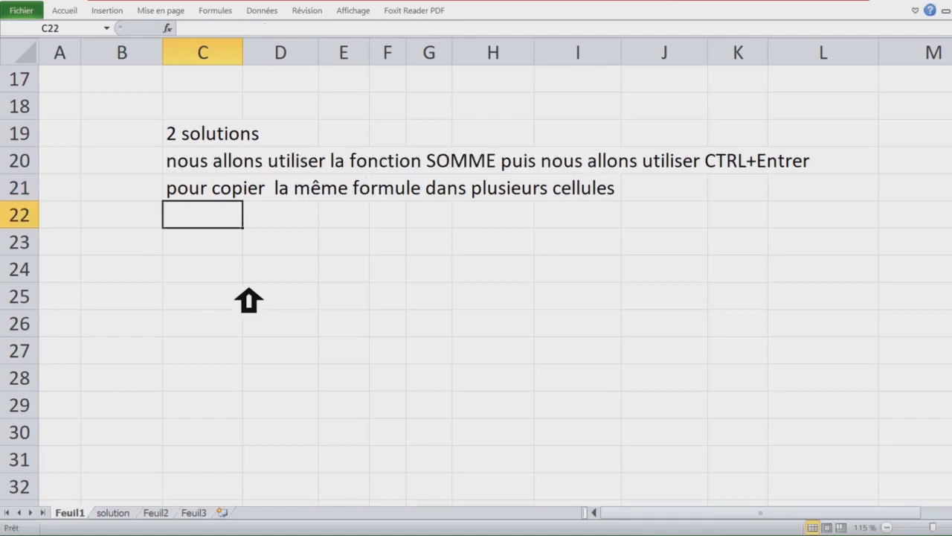
# Enter the label "exemple" in C22, correcting its misspelled last letter.
pyautogui.write('exempl')
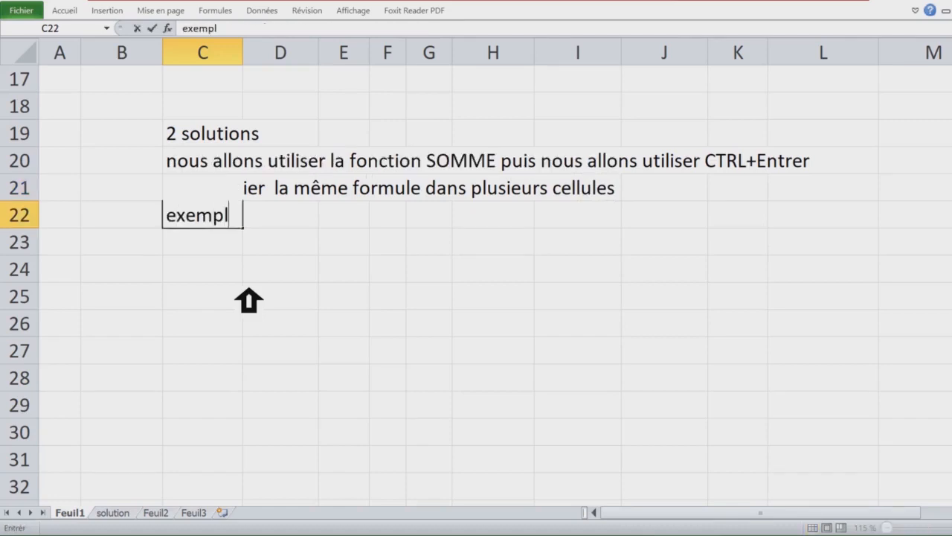
pyautogui.click(241, 298)
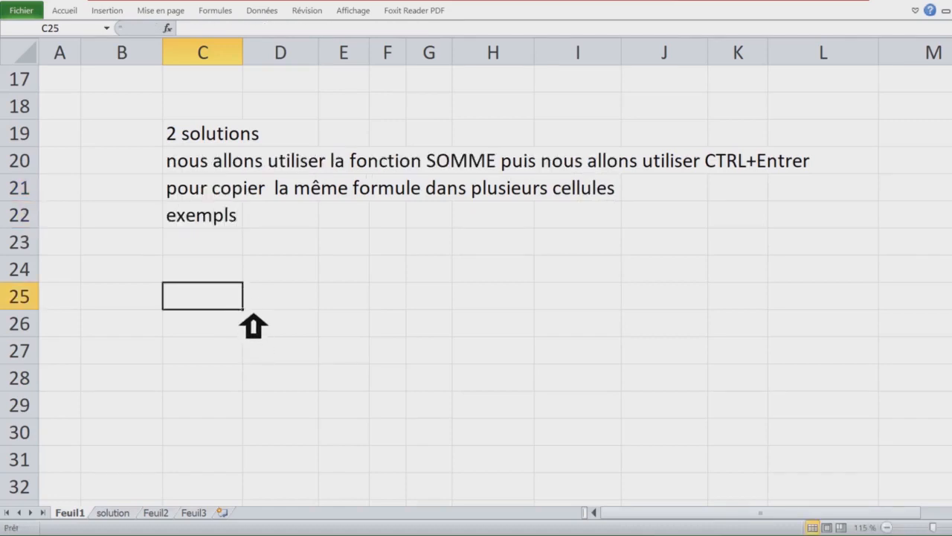
pyautogui.scroll(-1, 249, 312)
pyautogui.click(207, 119)
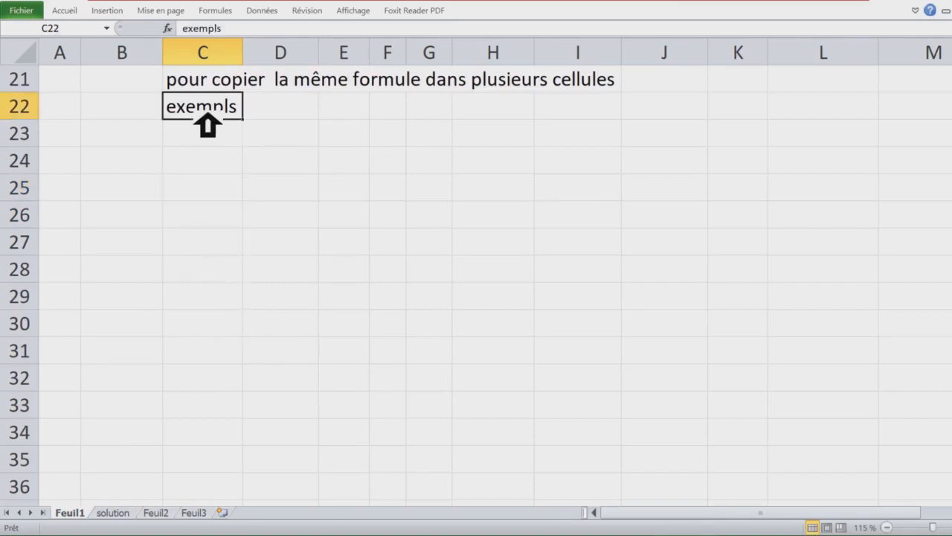
pyautogui.write('exemple')
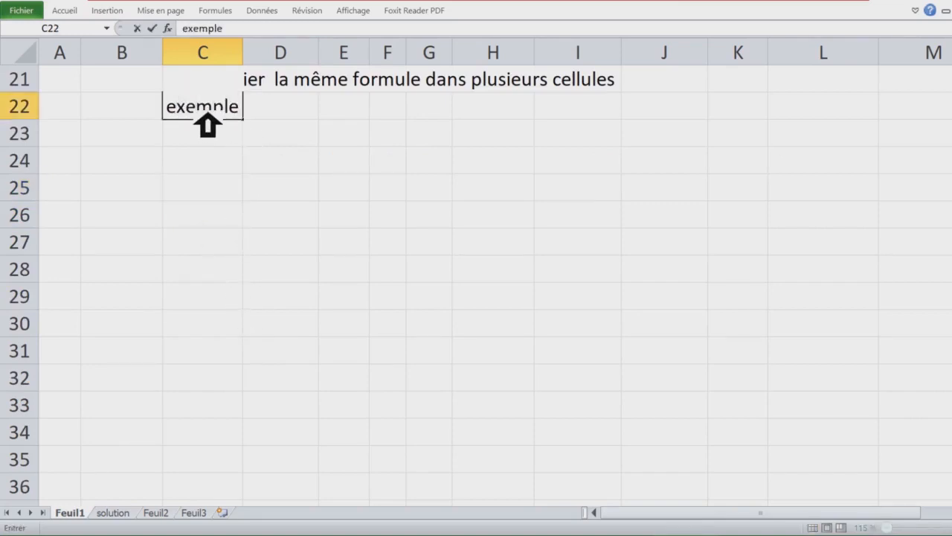
pyautogui.moveTo(213, 173); pyautogui.dragTo(264, 254)
pyautogui.write('=alea')
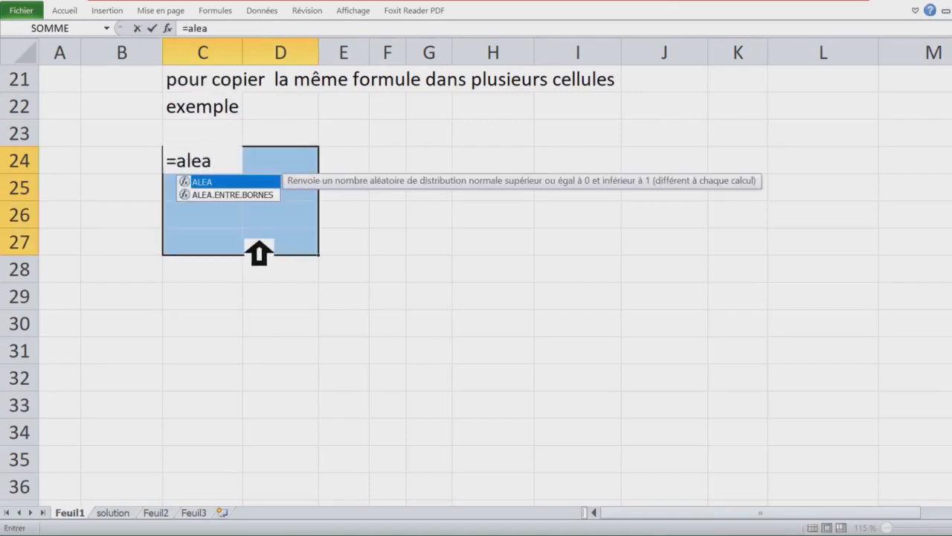
pyautogui.click(225, 212)
# Try to enter the random-number formula =ALEA.ENTRE.BORNES(1;100) in C24, with a semicolon between the two bounds.
pyautogui.click(212, 172)
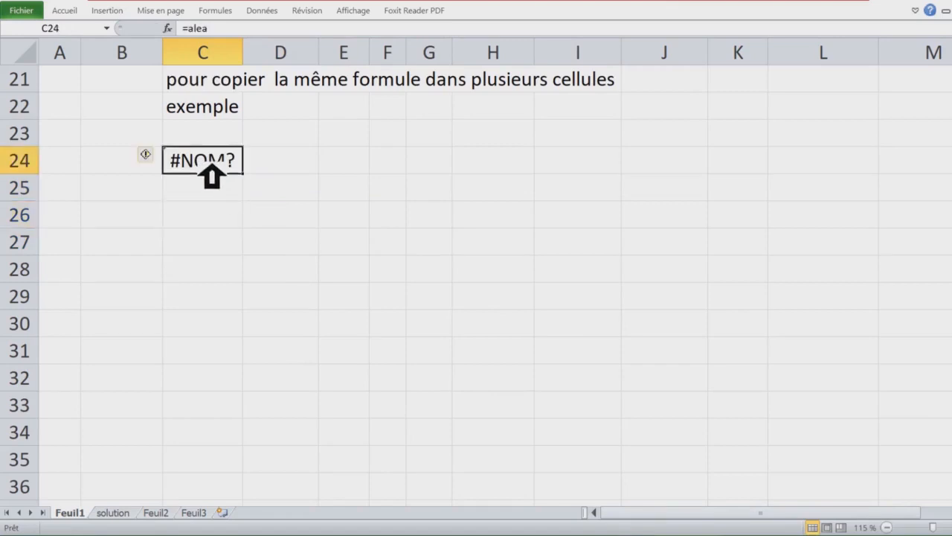
pyautogui.write('=ale')
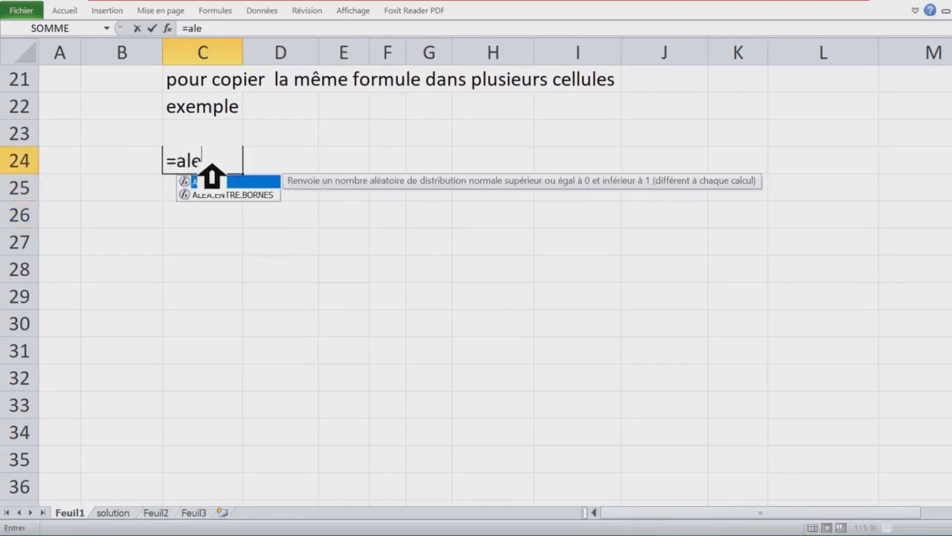
pyautogui.write('a')
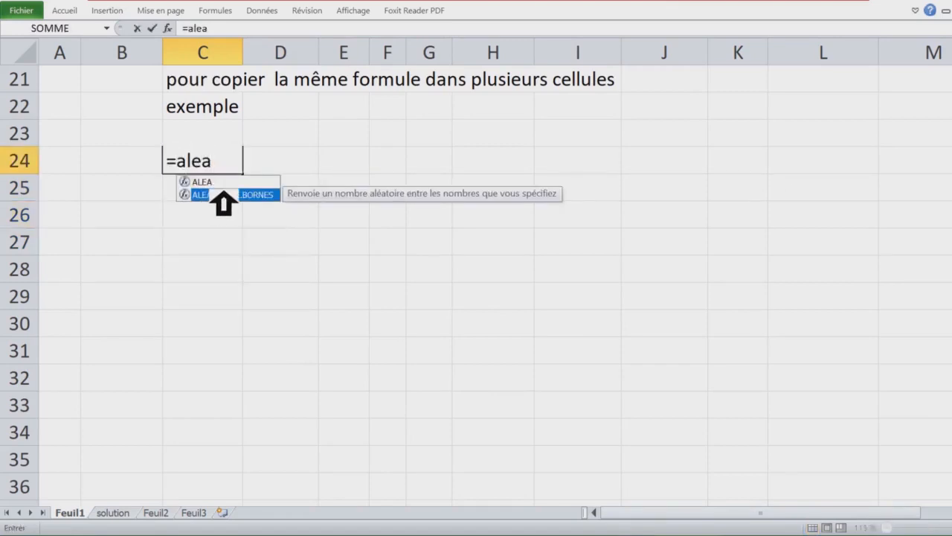
pyautogui.doubleClick(223, 194)
pyautogui.write('1')
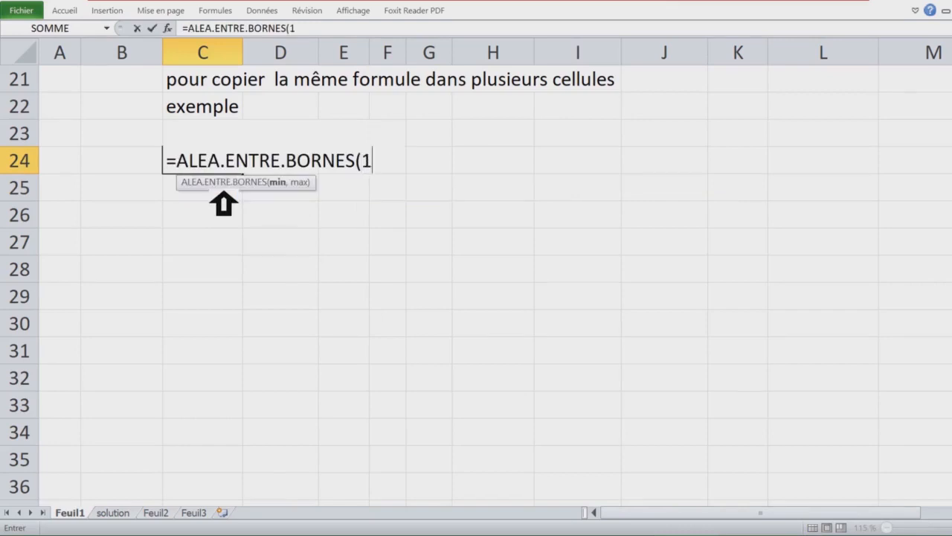
pyautogui.write(';100')
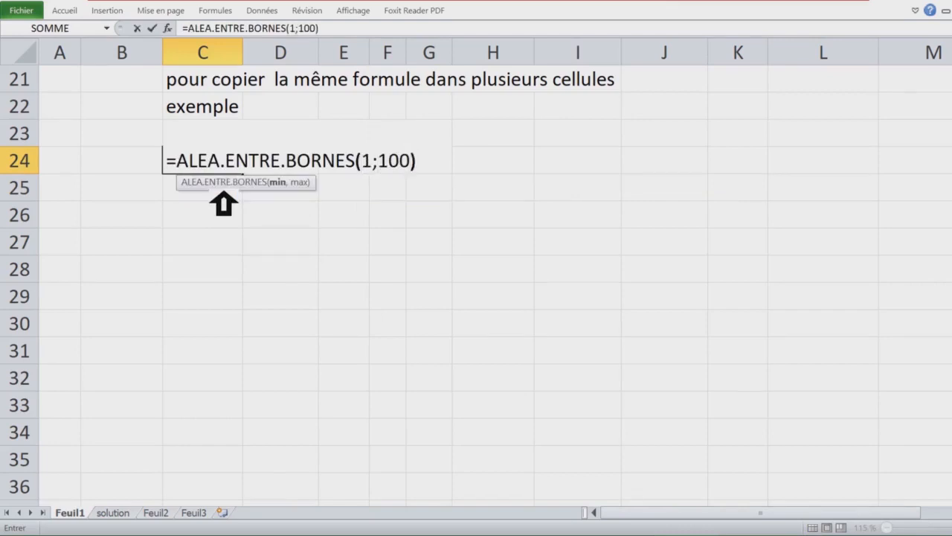
pyautogui.press('Return')
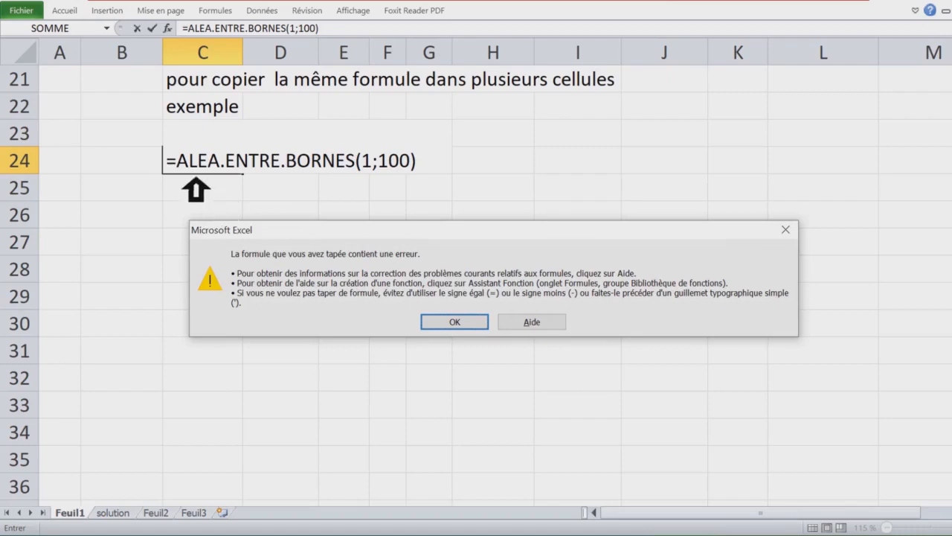
pyautogui.click(455, 322)
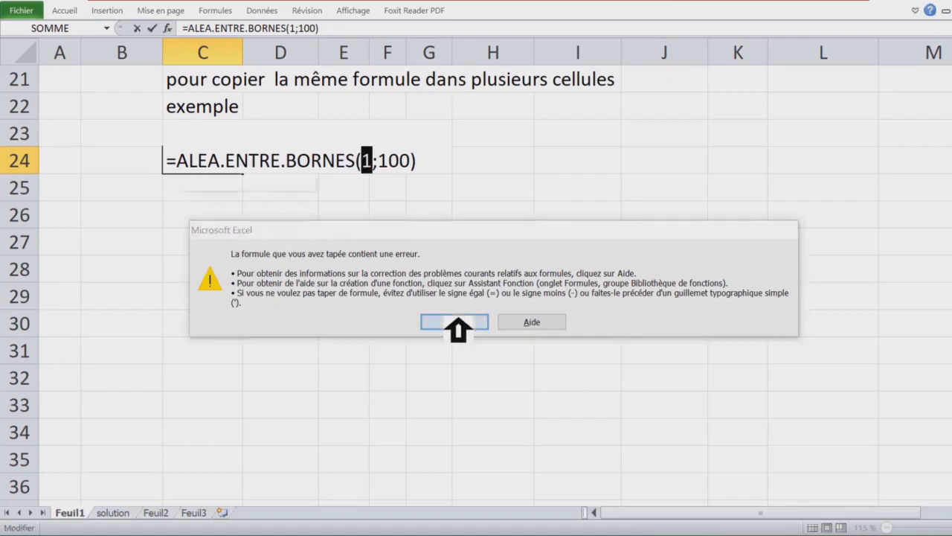
# Replace the semicolon with a comma so the formula in C24 reads =ALEA.ENTRE.BORNES(1,100).
pyautogui.click(389, 168)
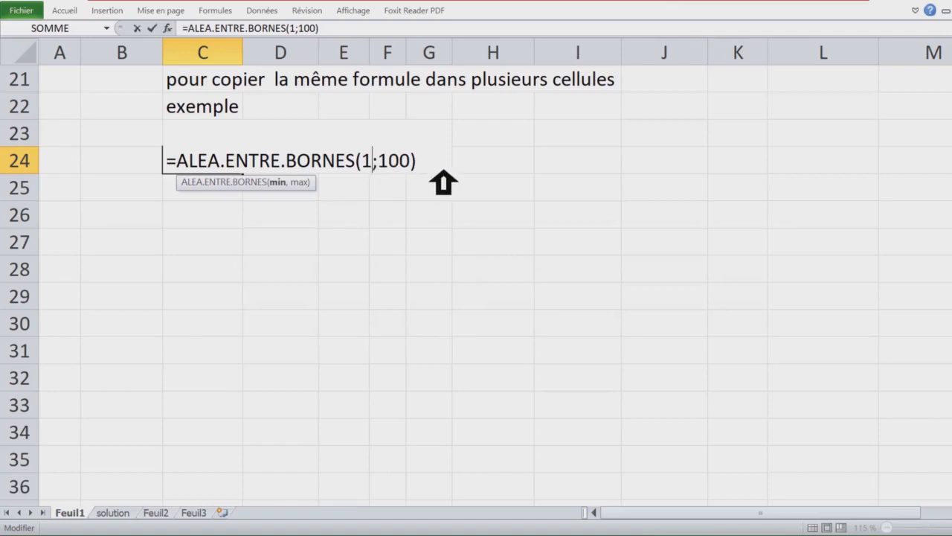
pyautogui.press('Delete')
pyautogui.write(',')
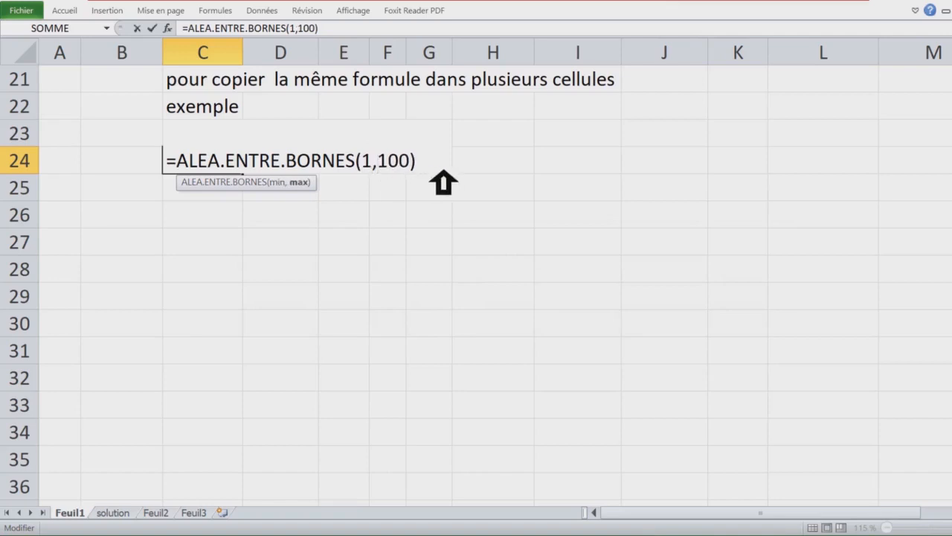
pyautogui.press('Return')
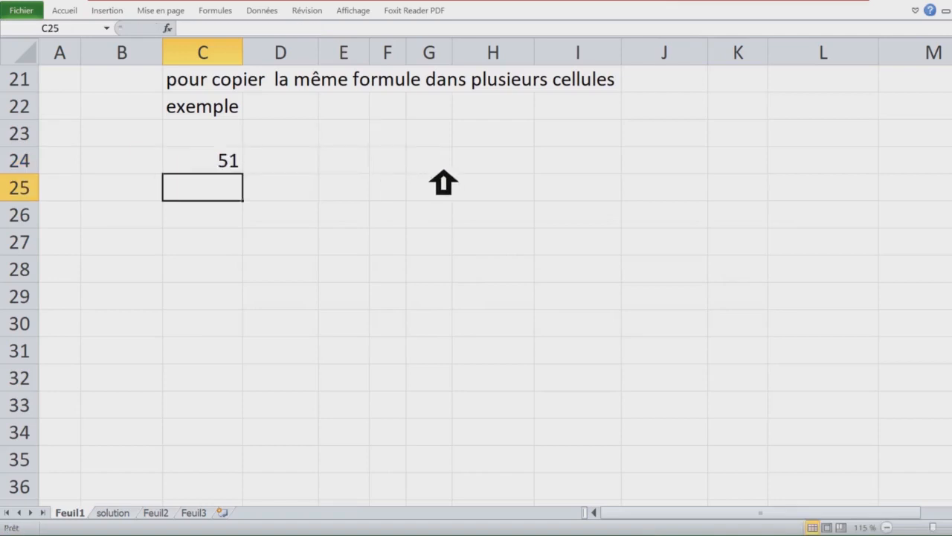
# Fill the random-number formula from C24 over the range C24:E28, and copy C24 to I24.
pyautogui.click(236, 162)
pyautogui.moveTo(243, 174); pyautogui.dragTo(365, 292)
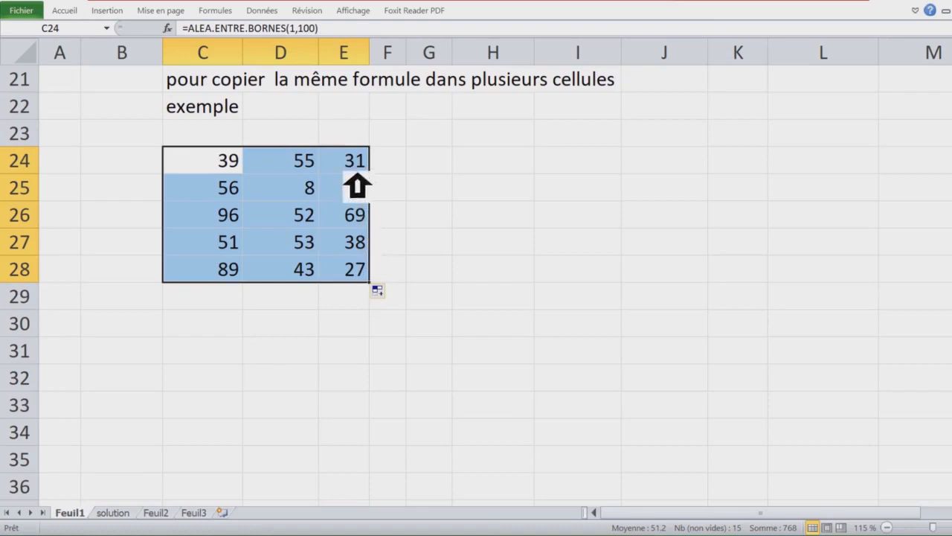
pyautogui.click(229, 167)
pyautogui.hotkey('ctrl', 'c')
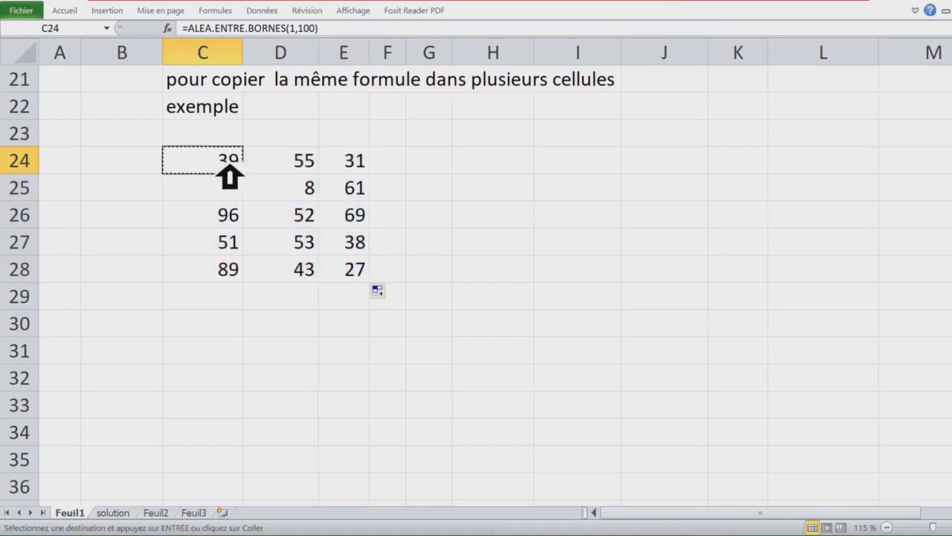
pyautogui.click(579, 177)
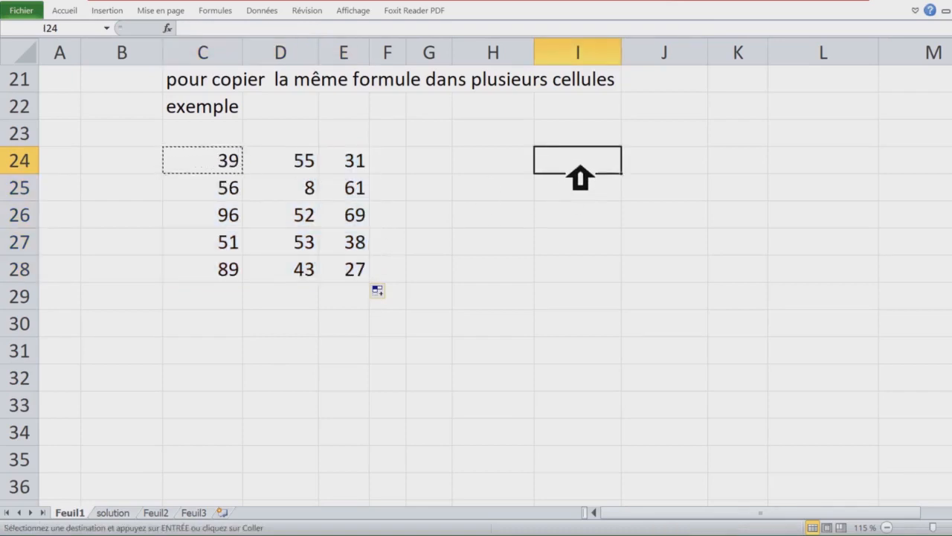
pyautogui.hotkey('ctrl', 'v')
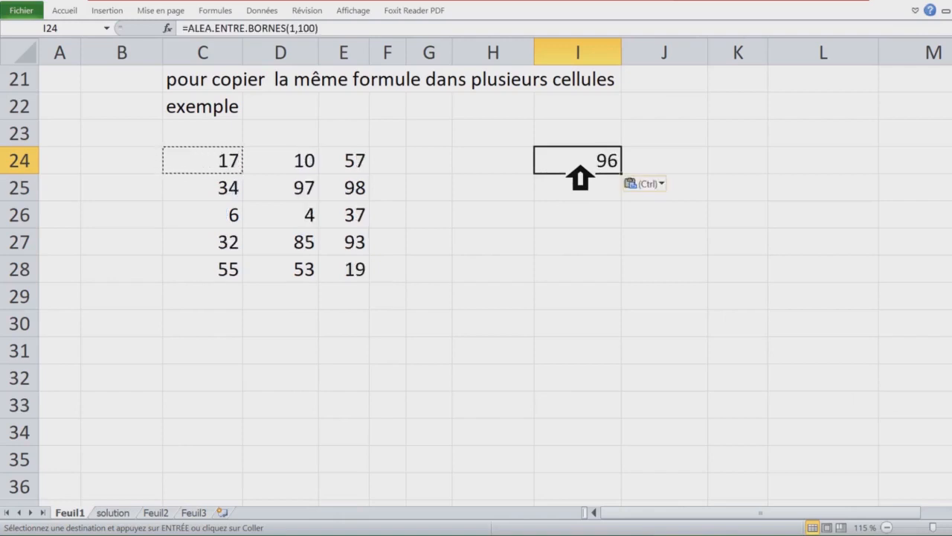
# Fill the random-number formula from I24 over the range I24:K26.
pyautogui.doubleClick(580, 177)
pyautogui.moveTo(543, 176); pyautogui.dragTo(862, 175)
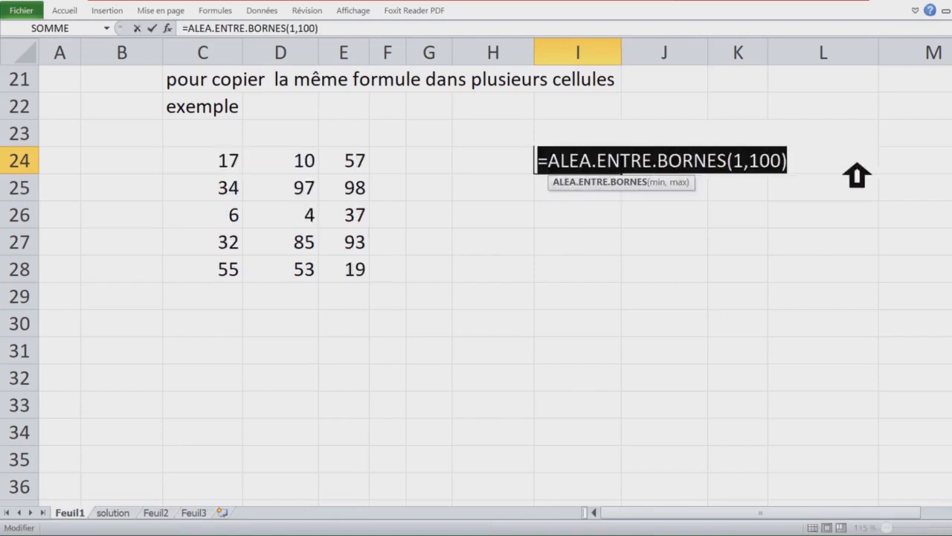
pyautogui.press('Escape')
pyautogui.moveTo(623, 173); pyautogui.dragTo(782, 238)
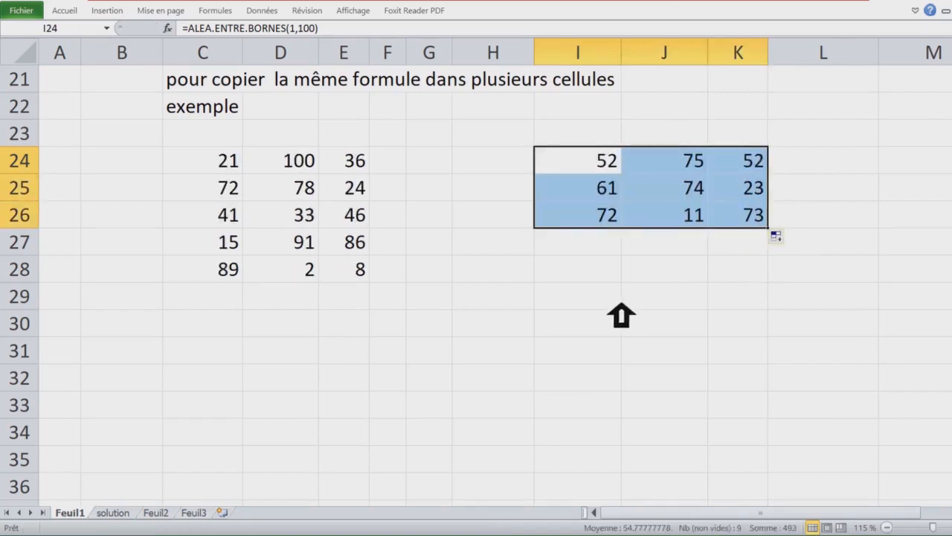
pyautogui.click(594, 303)
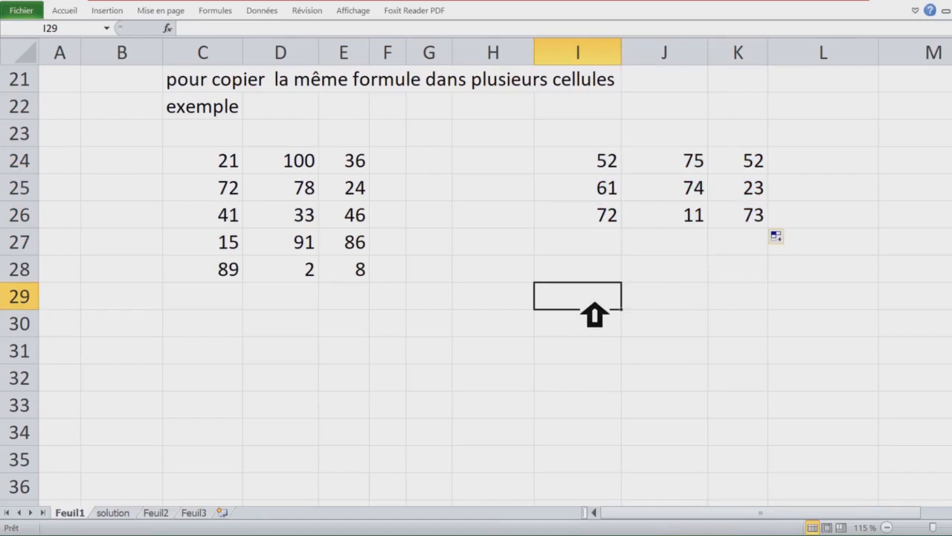
# Copy the random-number formula from C28 to I29 and fill it across to K29.
pyautogui.scroll(-1, 595, 303)
pyautogui.click(239, 162)
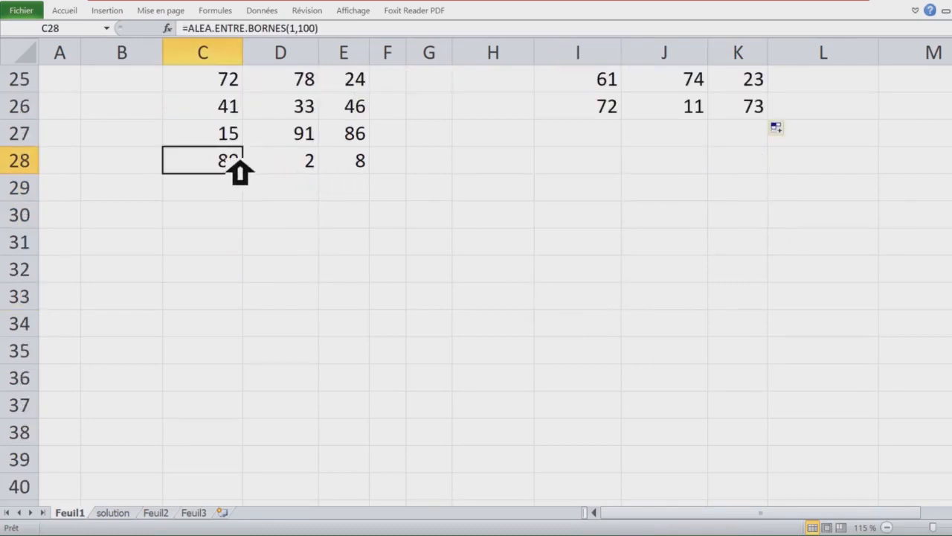
pyautogui.hotkey('ctrl', 'c')
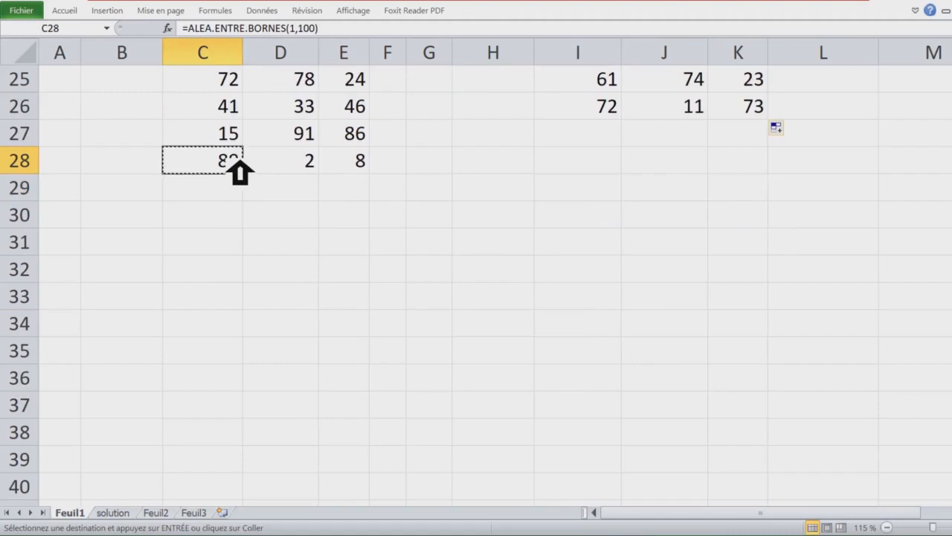
pyautogui.click(575, 198)
pyautogui.hotkey('ctrl', 'v')
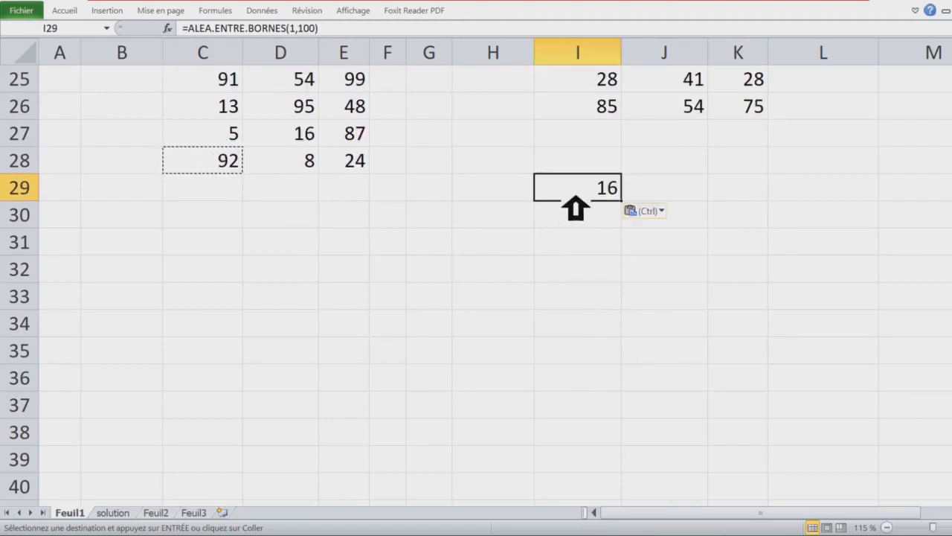
pyautogui.moveTo(622, 201); pyautogui.dragTo(764, 203)
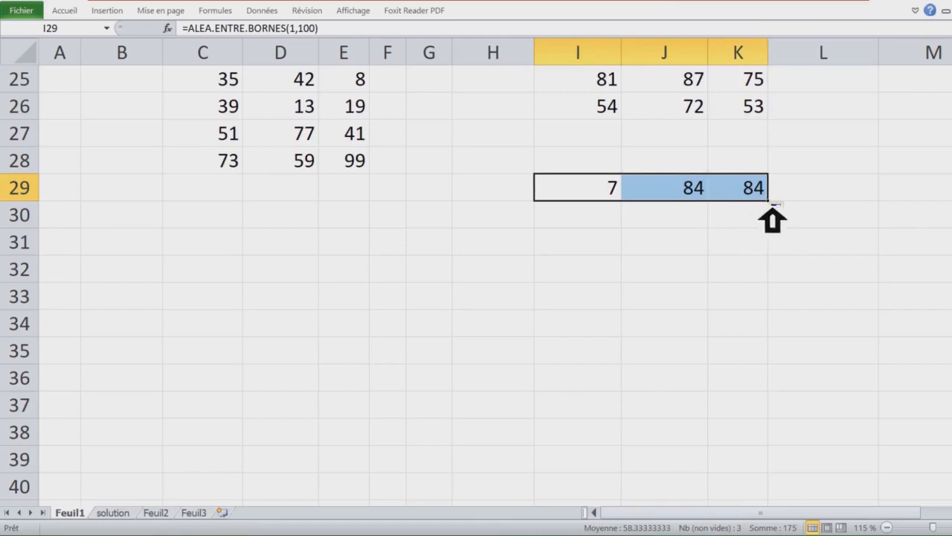
pyautogui.click(671, 280)
# Replace the random-number formulas in C24:K29 with their values by copying the range and pasting values only over it.
pyautogui.scroll(3, 672, 296)
pyautogui.moveTo(237, 270); pyautogui.dragTo(774, 409)
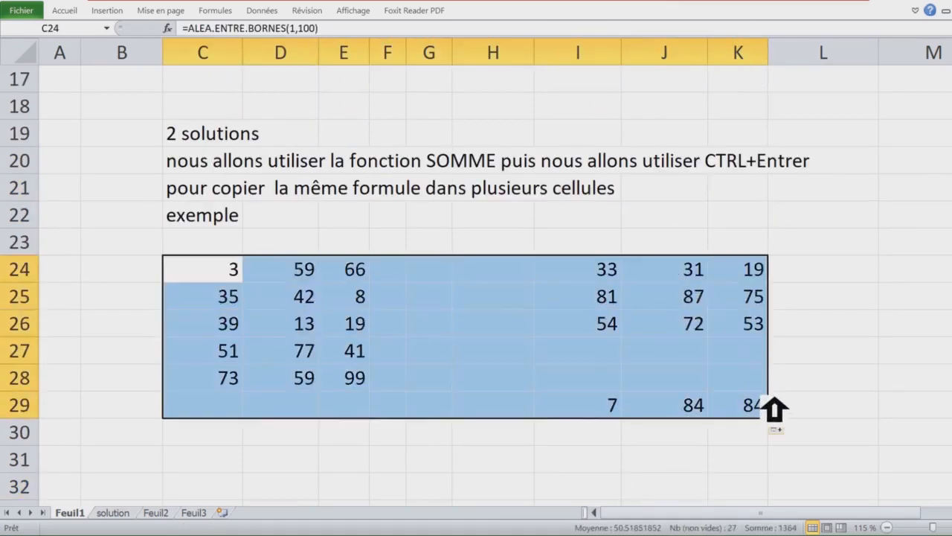
pyautogui.hotkey('ctrl', 'c')
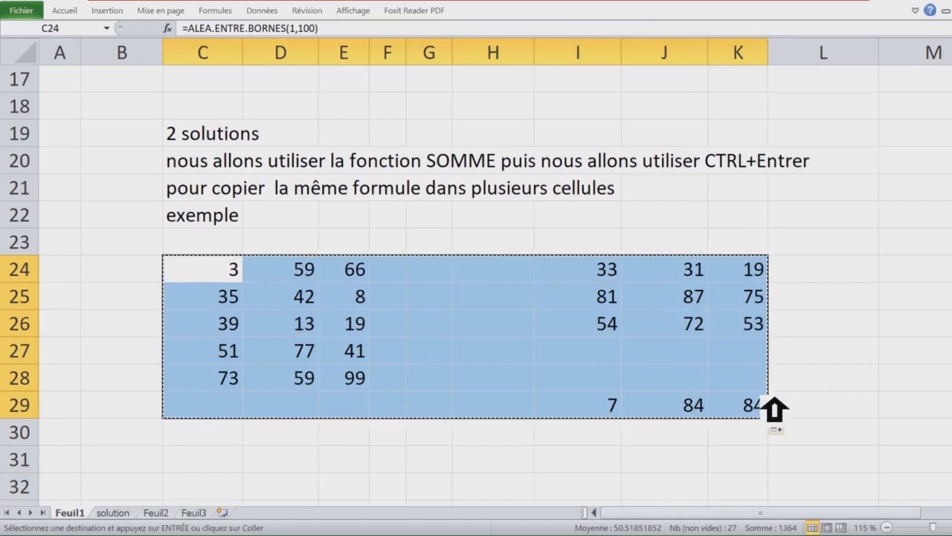
pyautogui.rightClick(225, 287)
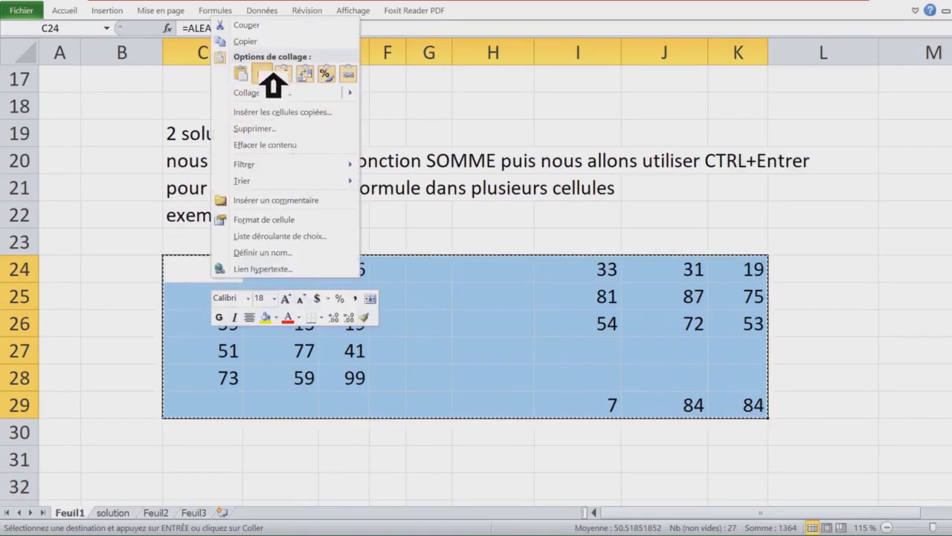
pyautogui.click(262, 73)
# Apply all borders to the three number blocks C24:E28, I24:K26 and I29:K29 together.
pyautogui.moveTo(240, 272); pyautogui.dragTo(348, 381)
pyautogui.press('Escape')
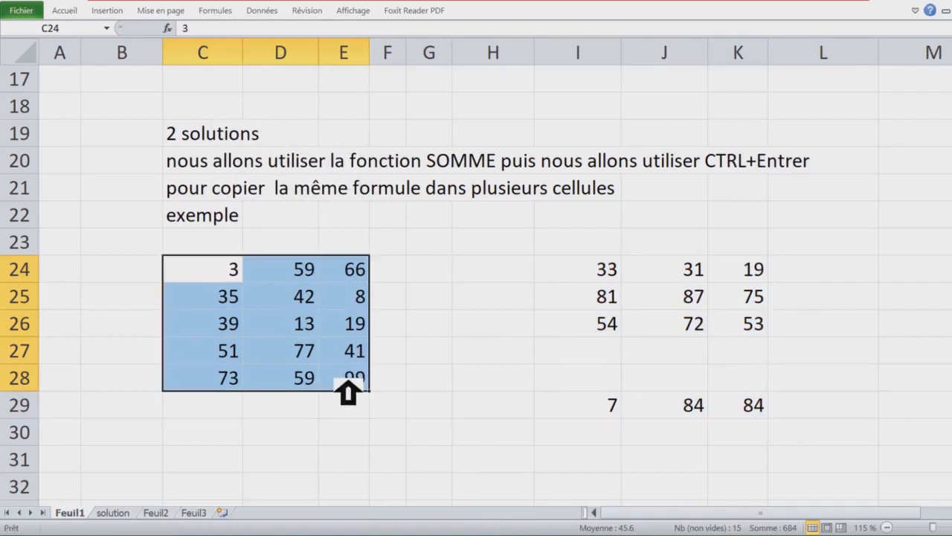
pyautogui.moveTo(607, 269); pyautogui.dragTo(748, 326)
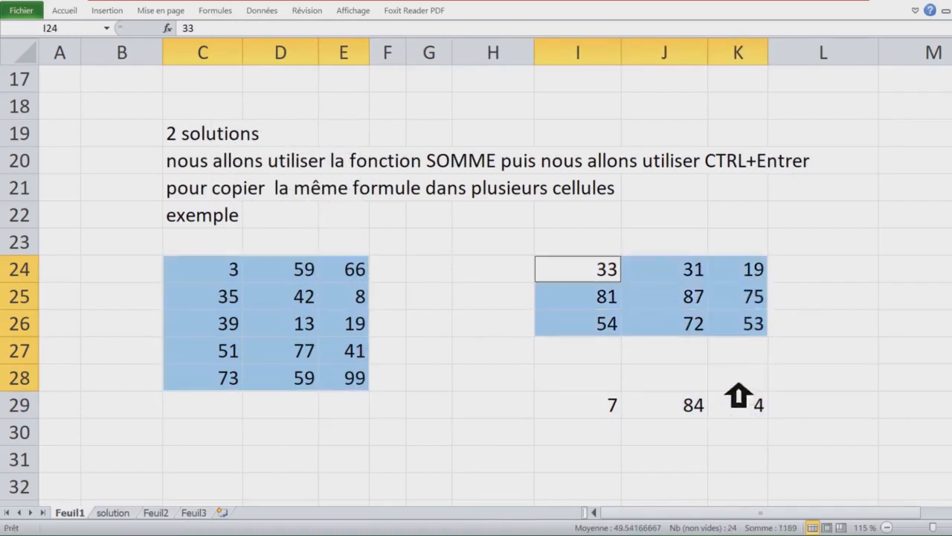
pyautogui.moveTo(618, 402); pyautogui.dragTo(767, 401)
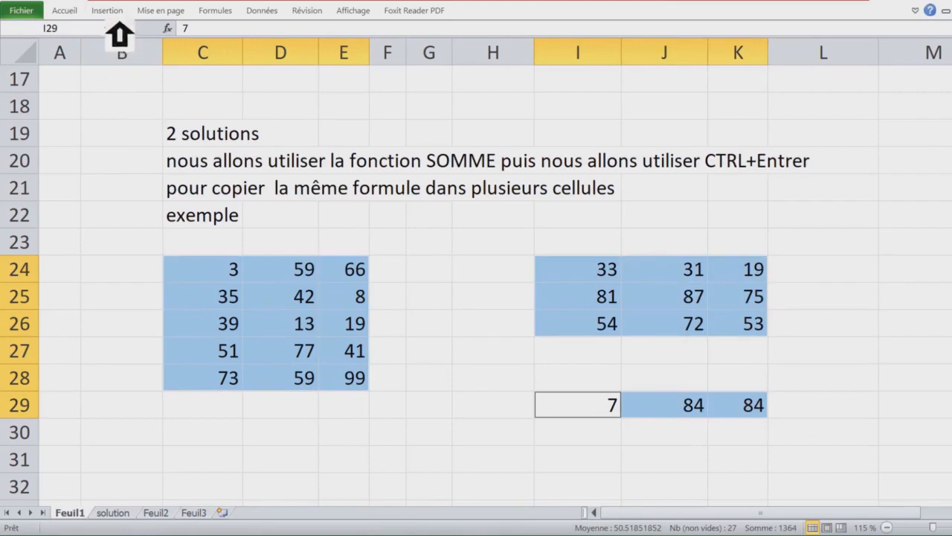
pyautogui.doubleClick(88, 10)
pyautogui.click(145, 58)
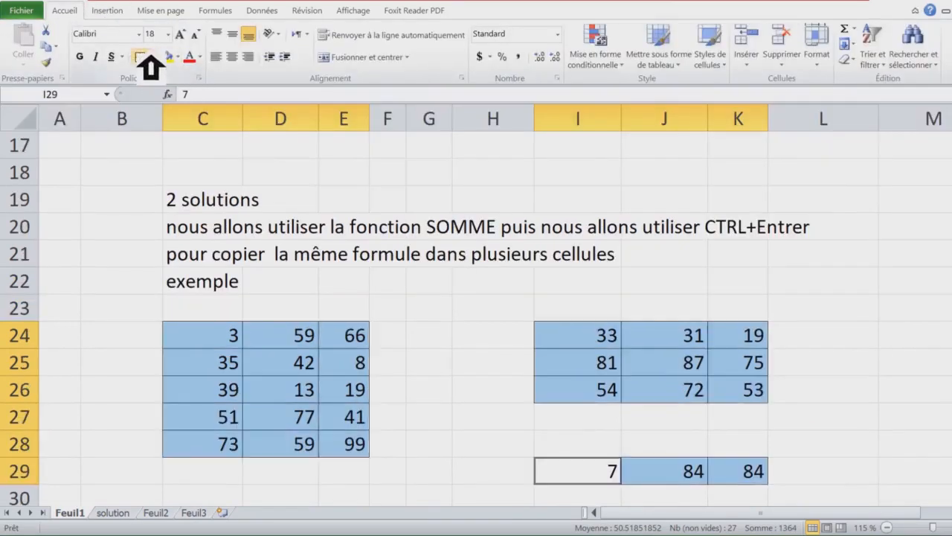
# Enter the heading "total" in F23, L23 and L28, beside the three number blocks.
pyautogui.scroll(-1, 491, 255)
pyautogui.click(402, 233)
pyautogui.press('Up')
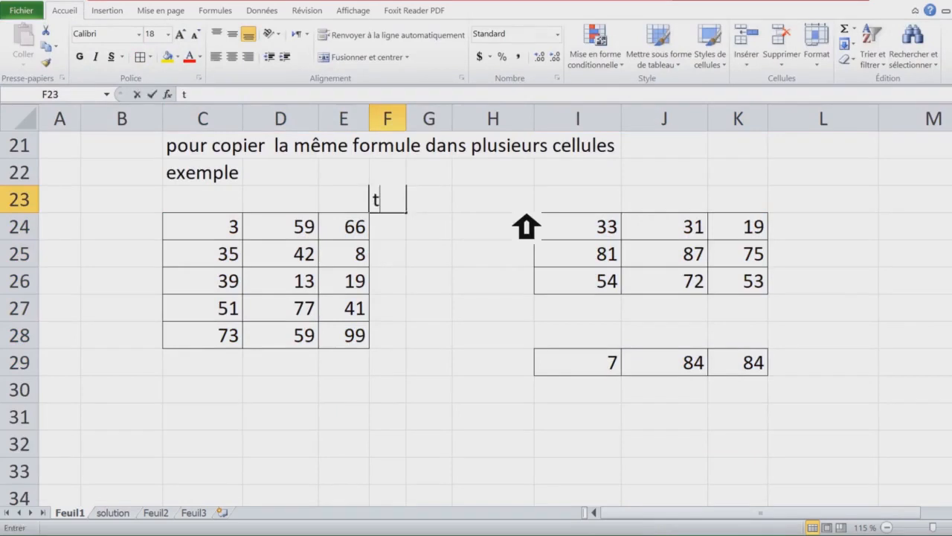
pyautogui.write('total')
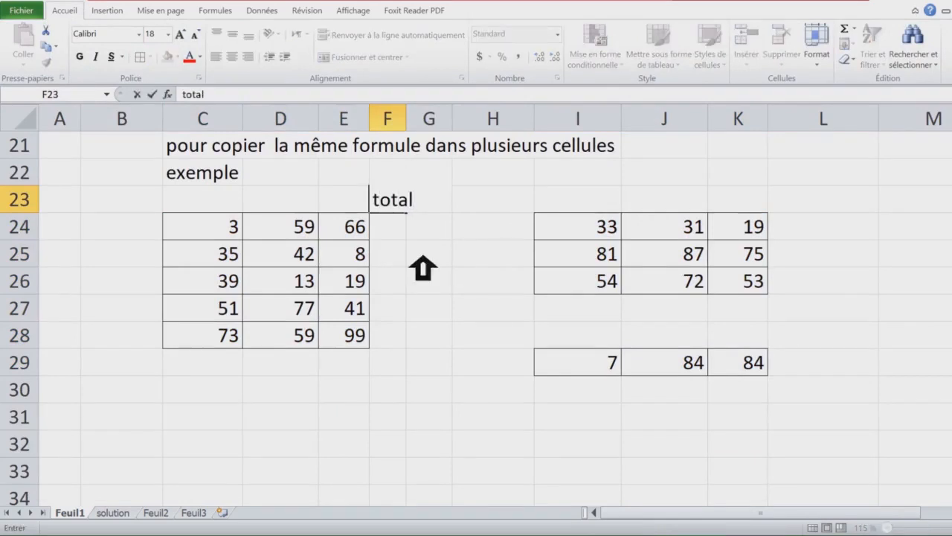
pyautogui.click(492, 262)
pyautogui.click(819, 212)
pyautogui.write('total')
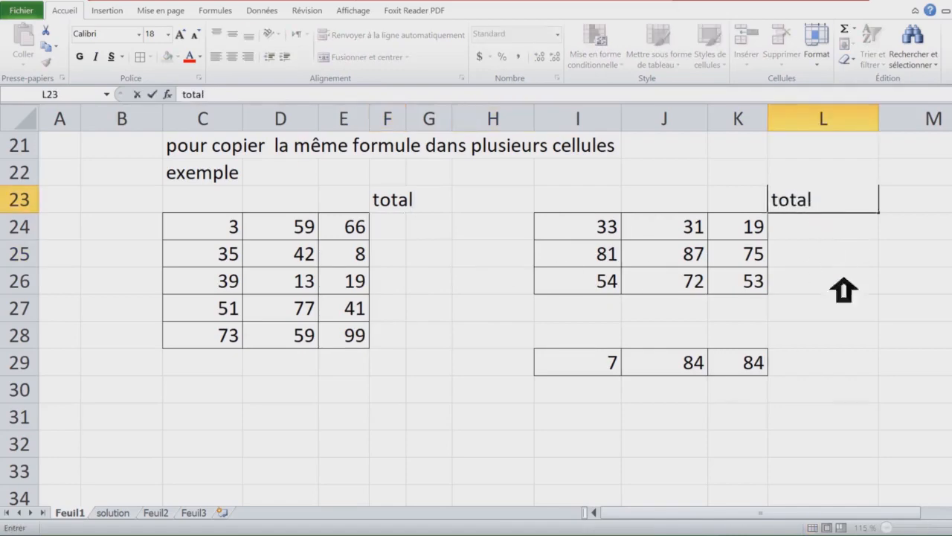
pyautogui.click(833, 346)
pyautogui.write('total')
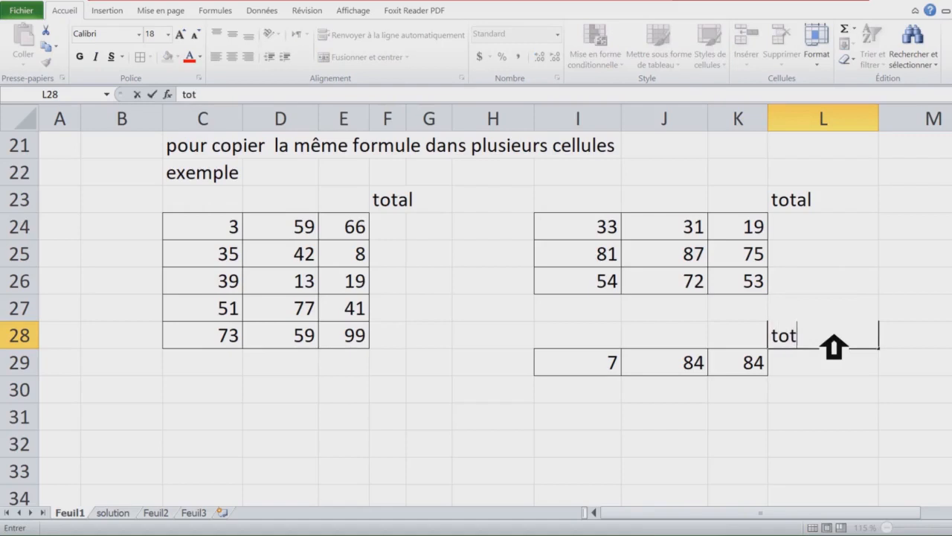
pyautogui.press('Return')
pyautogui.press('Return')
pyautogui.press('Return')
# Total every row at once by entering =SOMME(I29:K29) simultaneously into the combined selection F24:F28, L24:L26 and L29.
pyautogui.moveTo(237, 232); pyautogui.dragTo(346, 279)
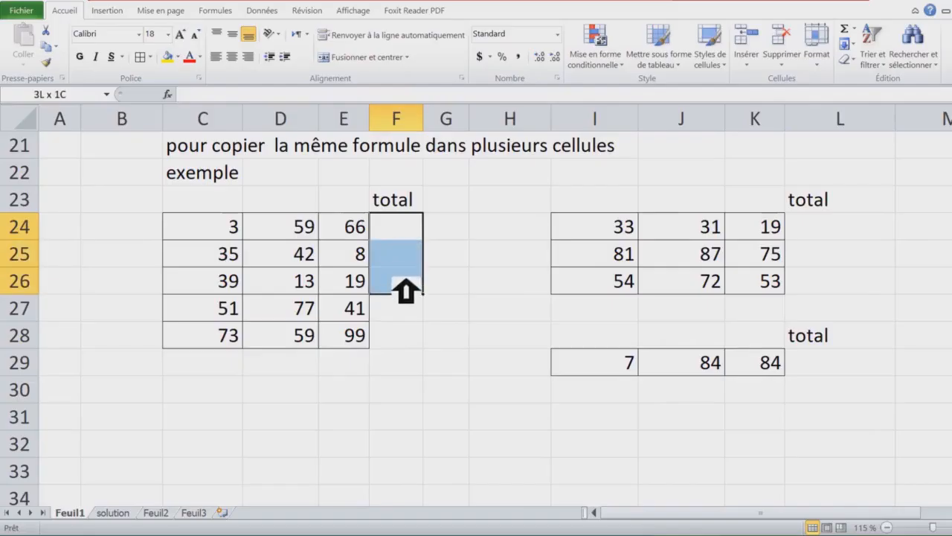
pyautogui.moveTo(404, 277); pyautogui.dragTo(404, 347)
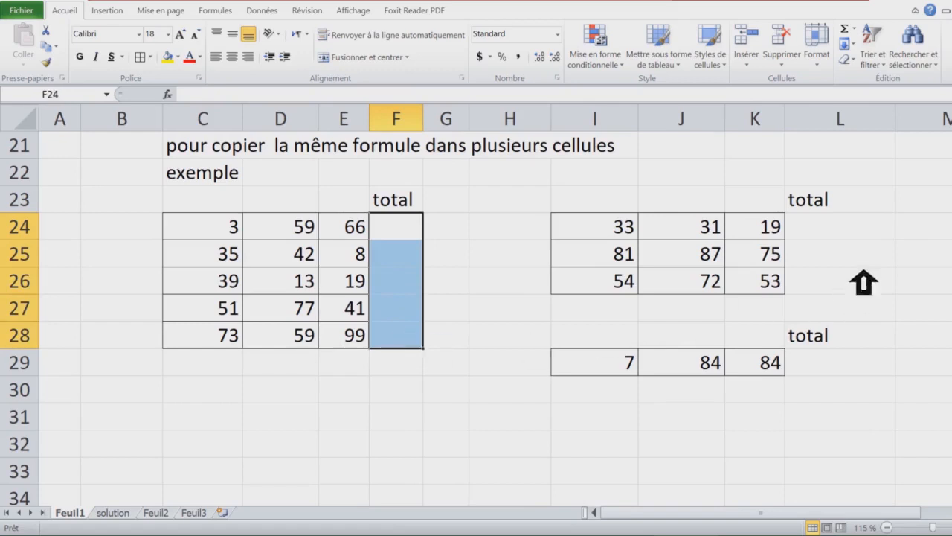
pyautogui.moveTo(839, 243); pyautogui.dragTo(841, 292)
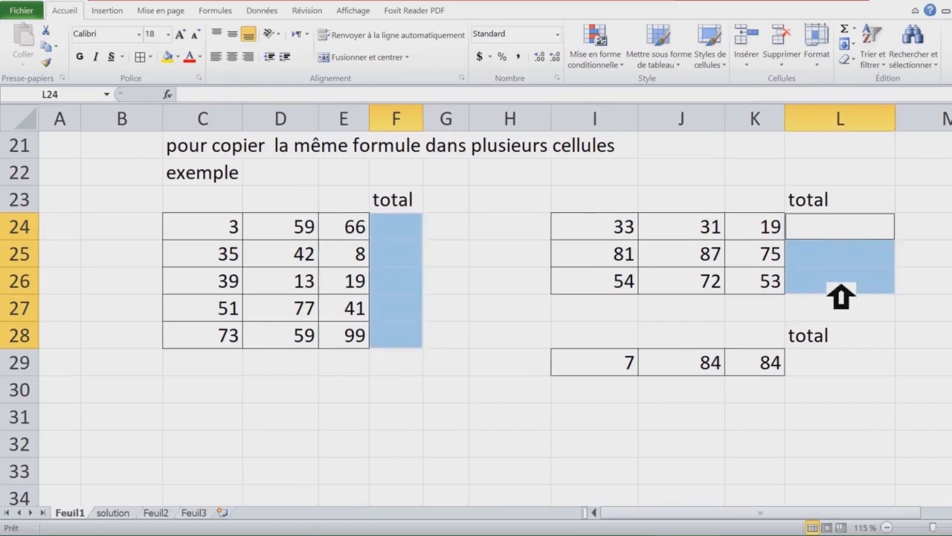
pyautogui.keyDown('ctrl'); pyautogui.click(841, 368); pyautogui.keyUp('ctrl')
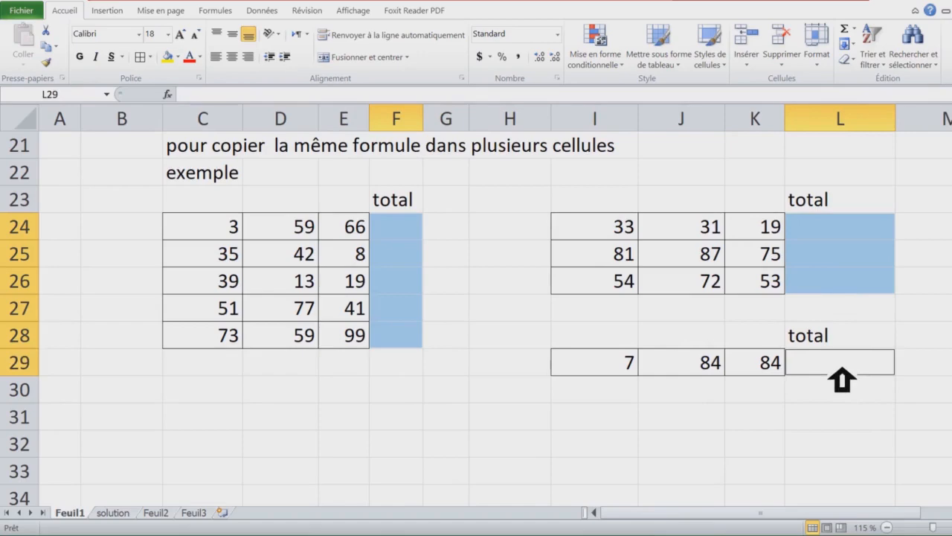
pyautogui.write('=somme')
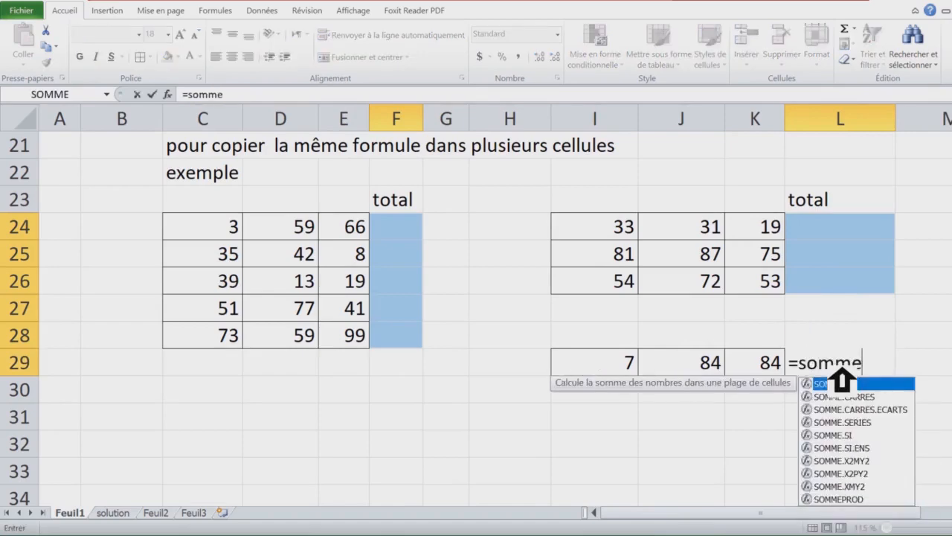
pyautogui.doubleClick(841, 381)
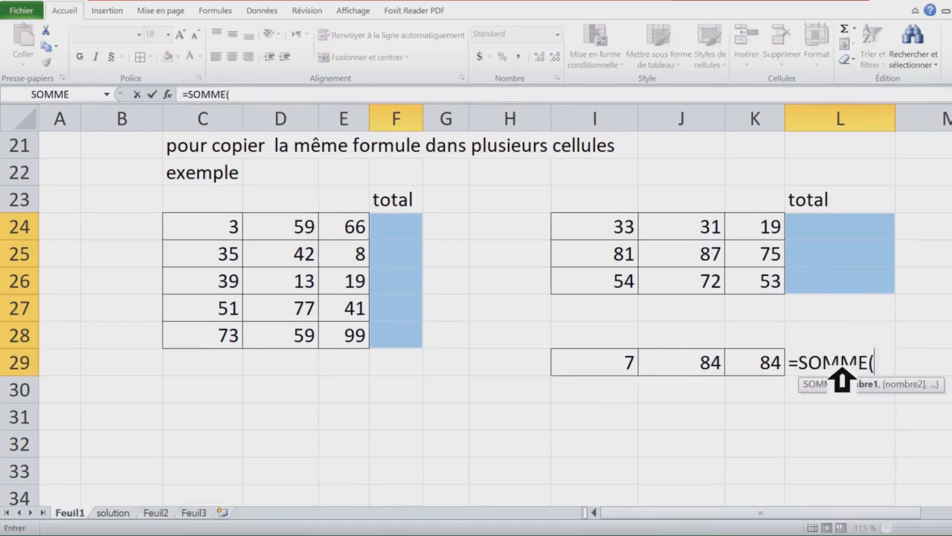
pyautogui.moveTo(624, 370); pyautogui.dragTo(770, 370)
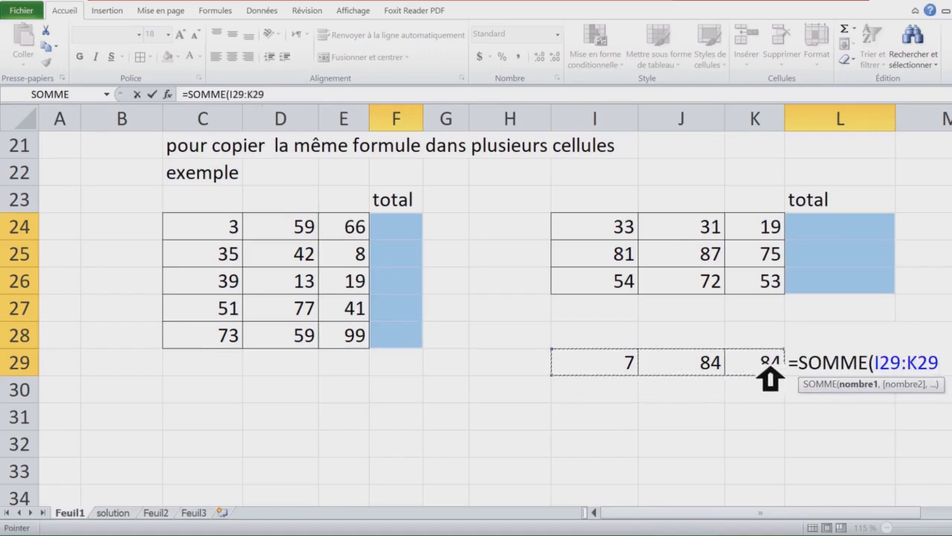
pyautogui.write(')')
pyautogui.scroll(-1, 781, 367)
pyautogui.scroll(1, 782, 367)
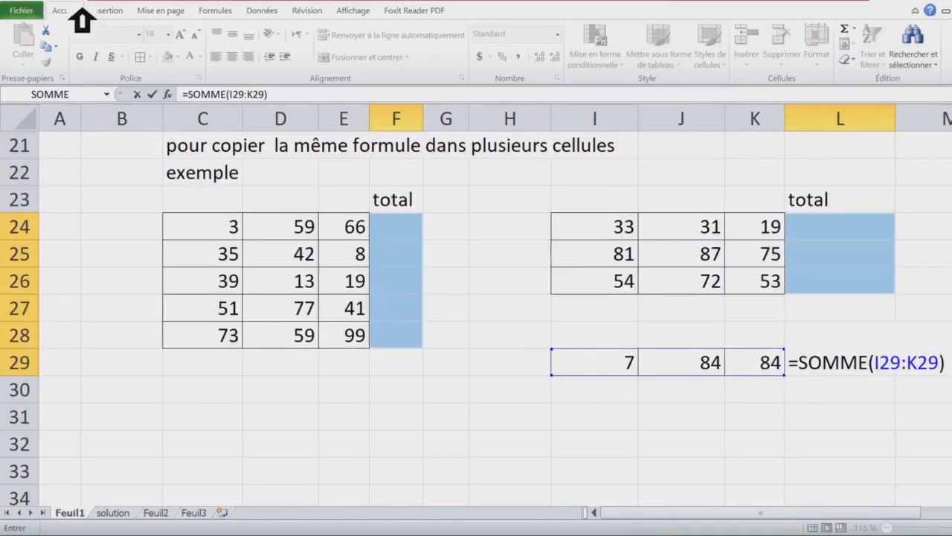
pyautogui.scroll(-1, 601, 261)
pyautogui.scroll(1, 600, 259)
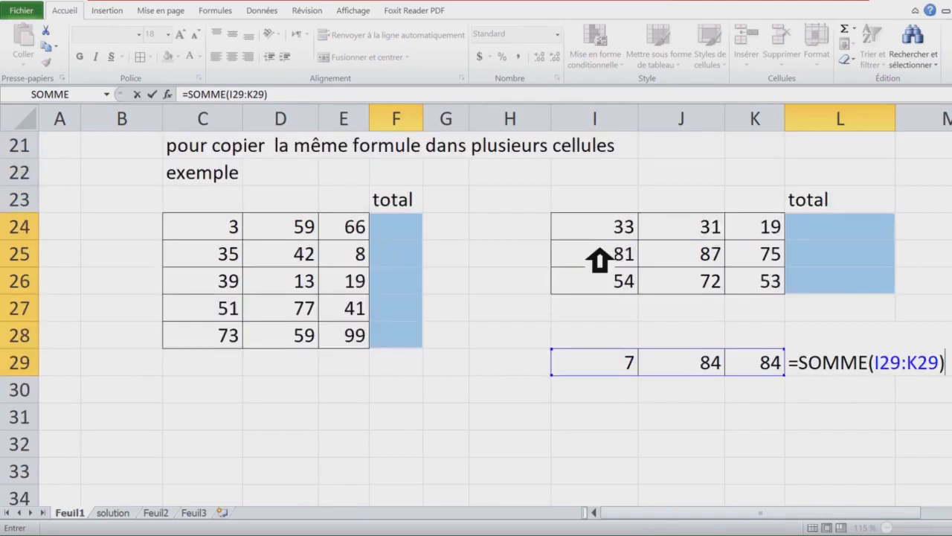
pyautogui.hotkey('ctrl', 'Return')
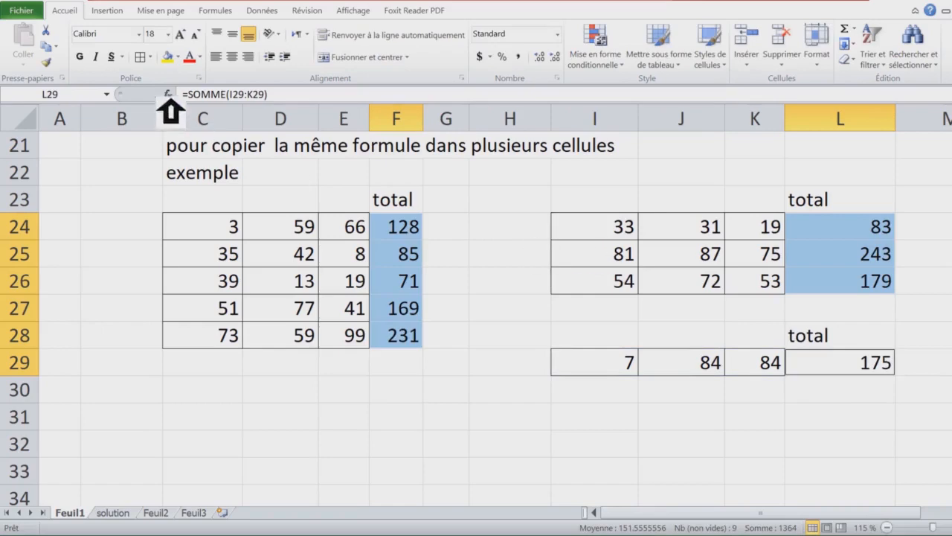
# Fill the row totals in F24:F28, L24:L26 and L29 with yellow and collapse the ribbon.
pyautogui.click(169, 56)
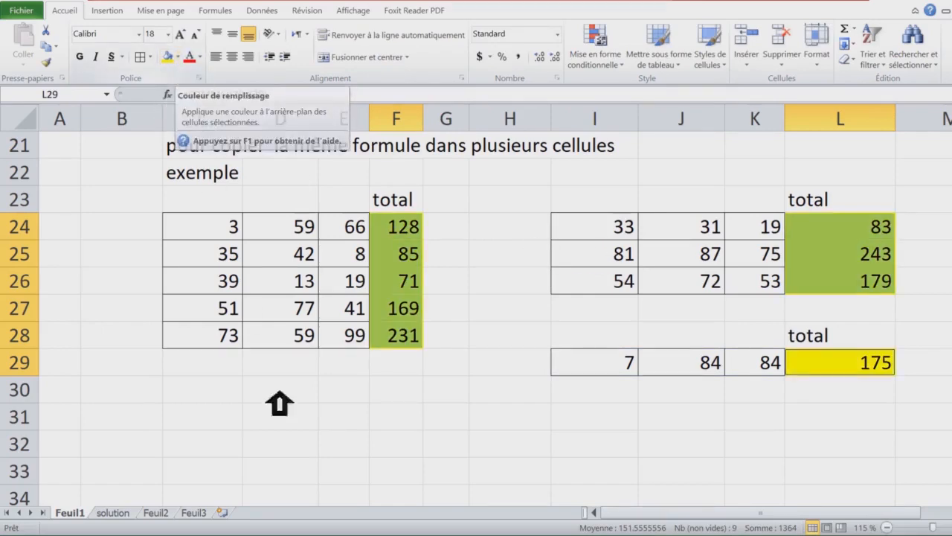
pyautogui.doubleClick(64, 13)
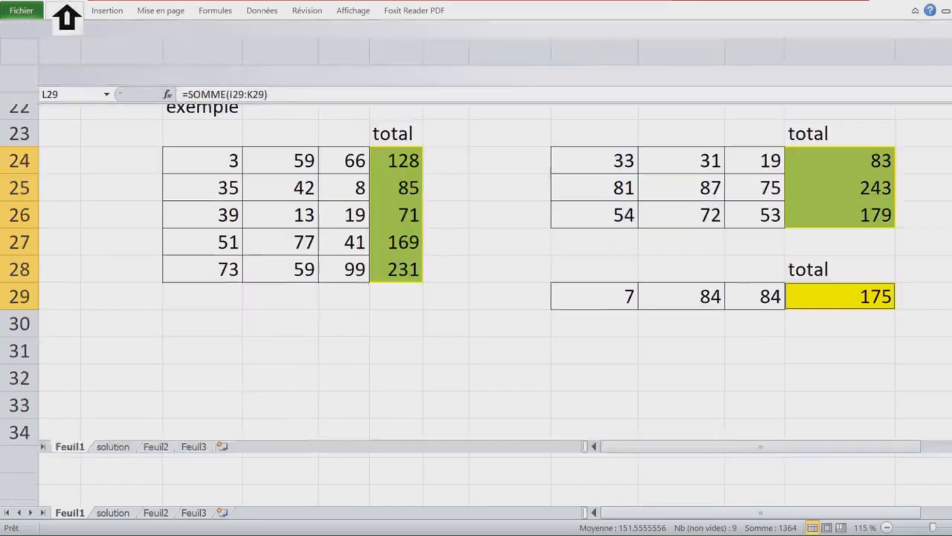
pyautogui.click(239, 301)
# Total every column at once by entering =SOMME(I24:I26) simultaneously into the combined selection C29:F29 and I27:L27.
pyautogui.moveTo(238, 301); pyautogui.dragTo(421, 309)
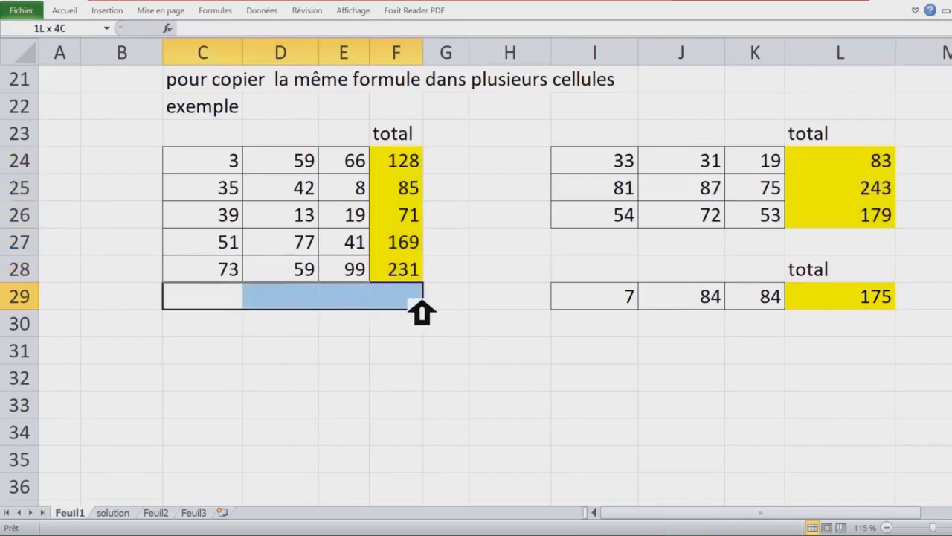
pyautogui.moveTo(634, 250); pyautogui.dragTo(892, 256)
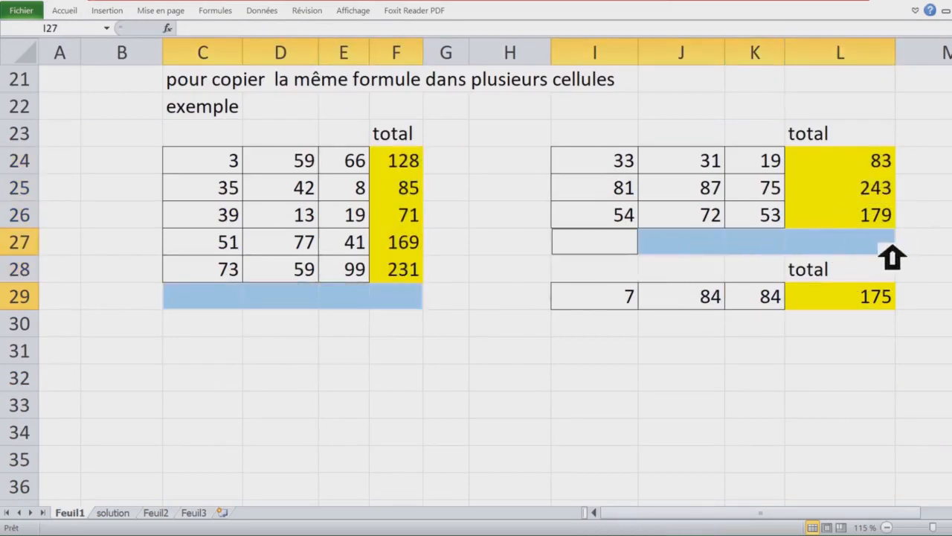
pyautogui.write('=somme')
pyautogui.press('Tab')
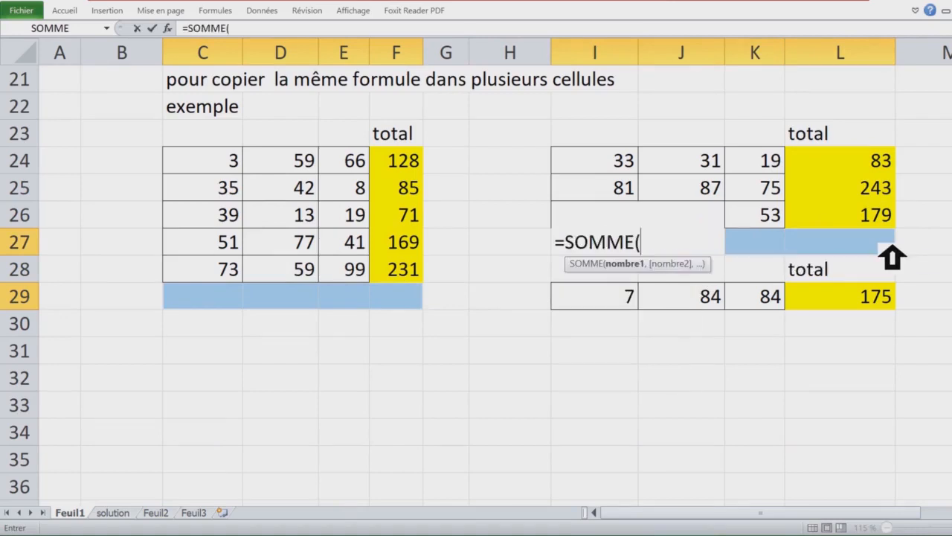
pyautogui.moveTo(596, 163); pyautogui.dragTo(592, 214)
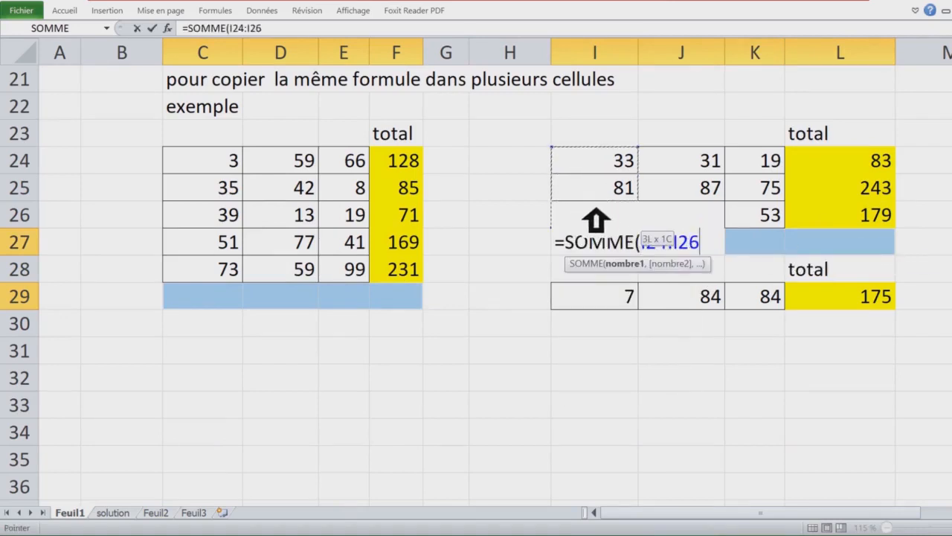
pyautogui.write(')')
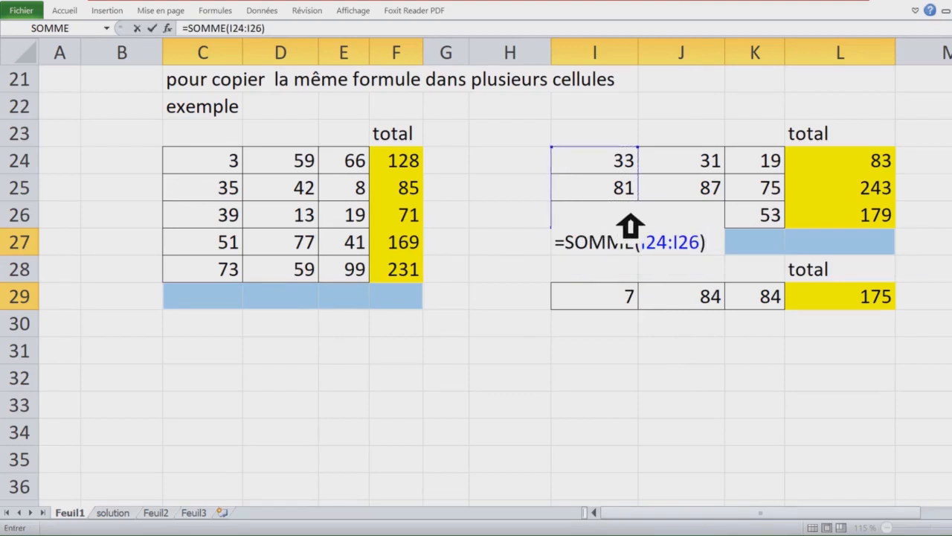
pyautogui.hotkey('ctrl', 'Return')
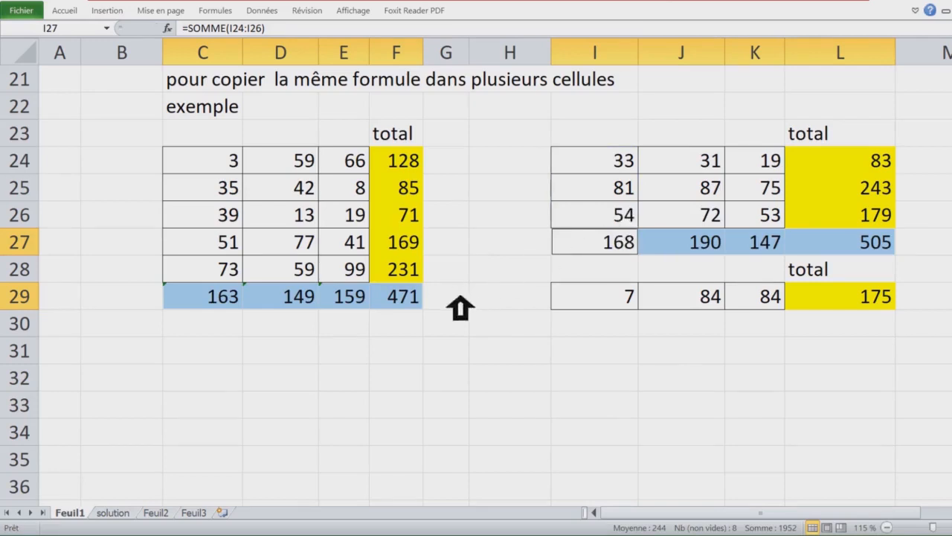
# Inspect the SOMME formulas in F29 and I27 to compare which rows each one adds.
pyautogui.doubleClick(400, 297)
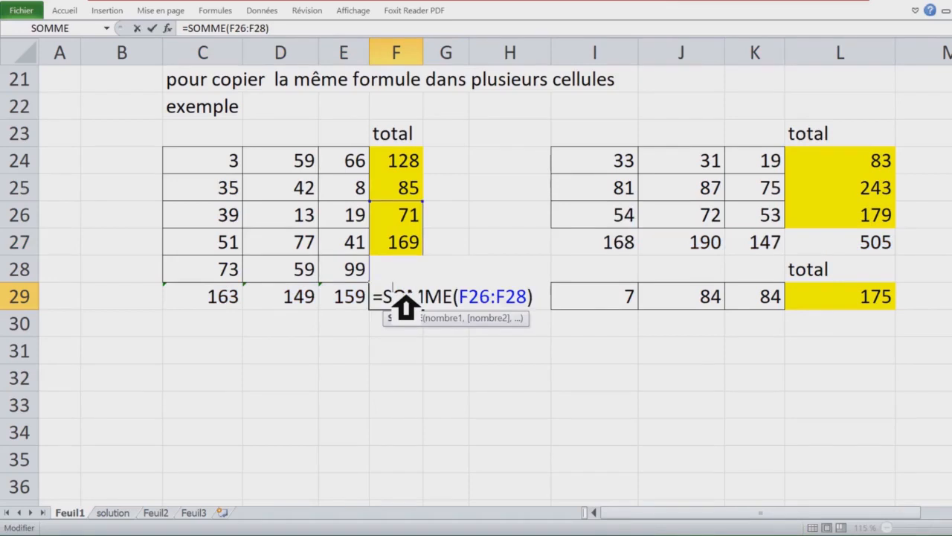
pyautogui.press('Escape')
pyautogui.click(599, 242)
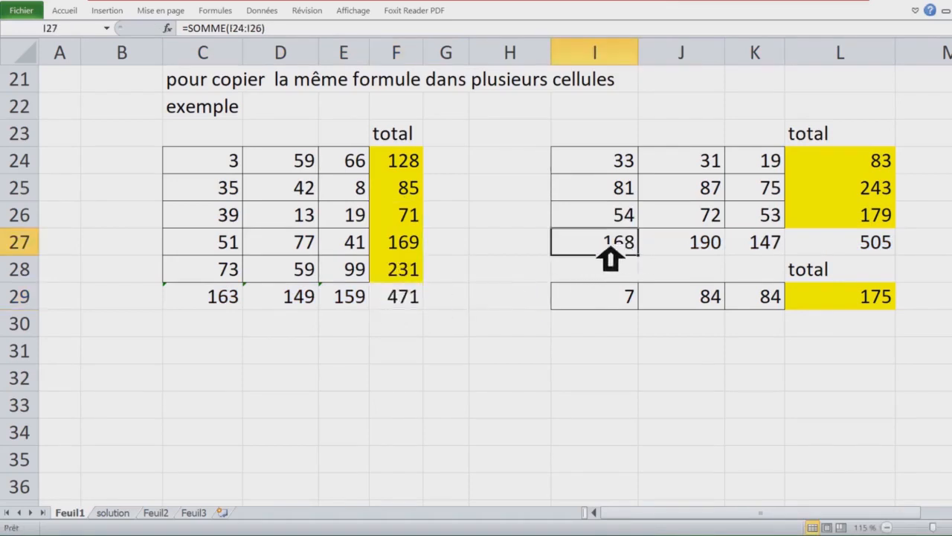
pyautogui.doubleClick(608, 249)
pyautogui.hotkey('ctrl', 'Return')
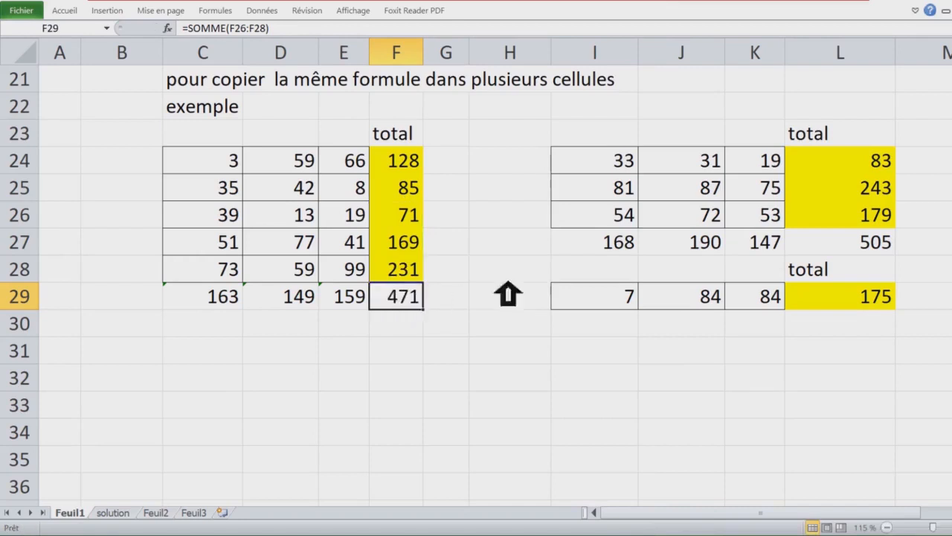
pyautogui.click(622, 246)
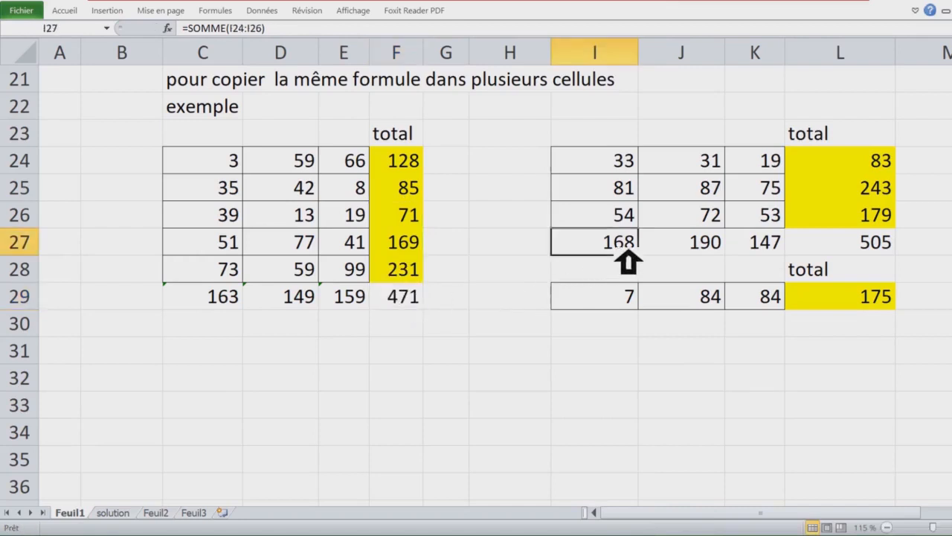
pyautogui.doubleClick(610, 246)
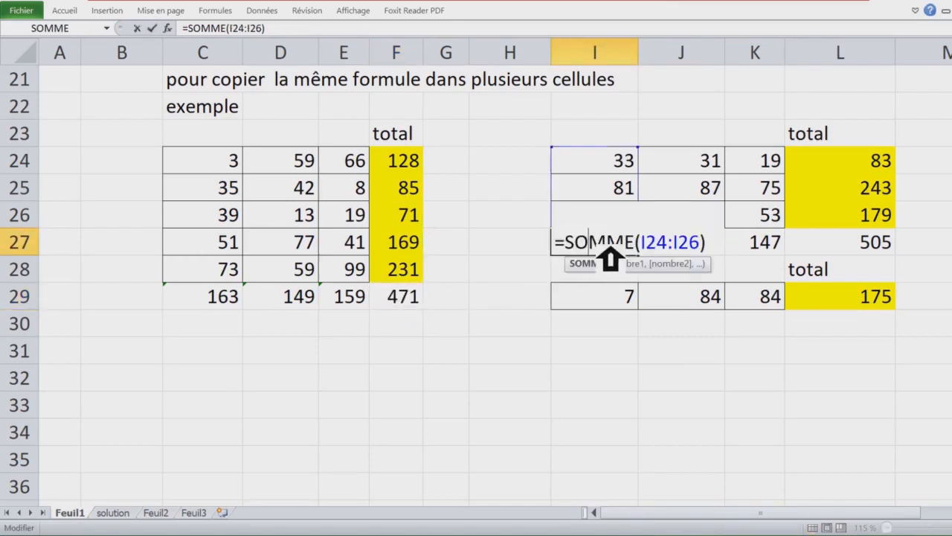
pyautogui.hotkey('ctrl', 'Return')
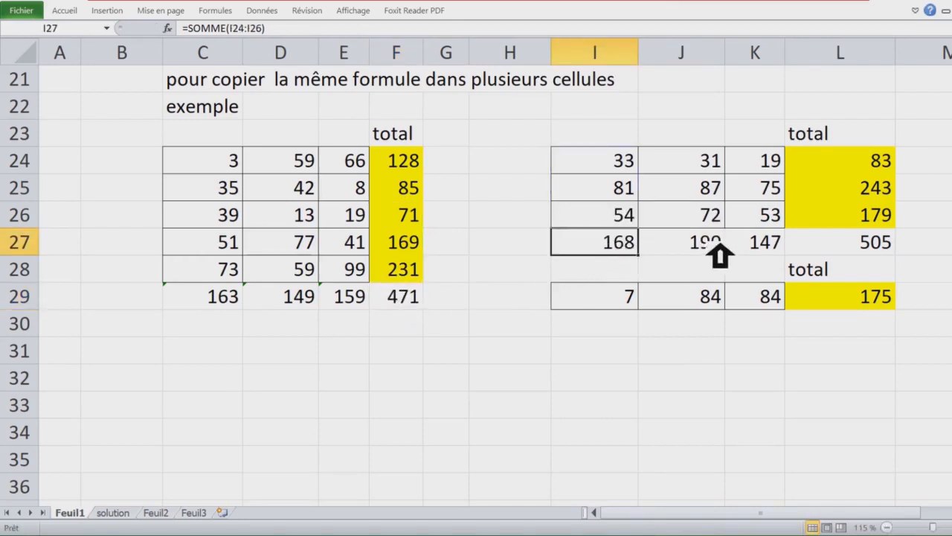
# Correct the formula in C29 to =SOMME(C24:C28) and copy it across to F29.
pyautogui.click(228, 304)
pyautogui.doubleClick(223, 304)
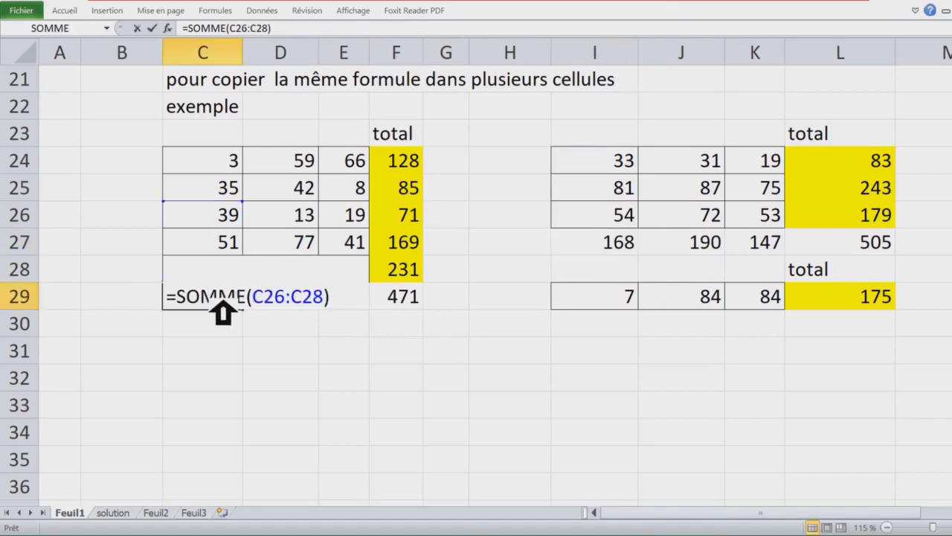
pyautogui.moveTo(256, 217); pyautogui.dragTo(257, 170)
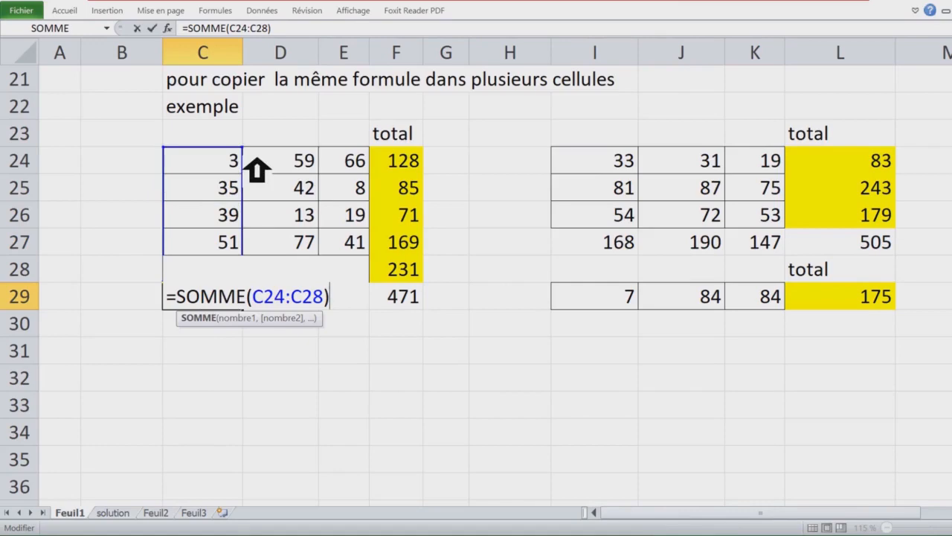
pyautogui.press('Return')
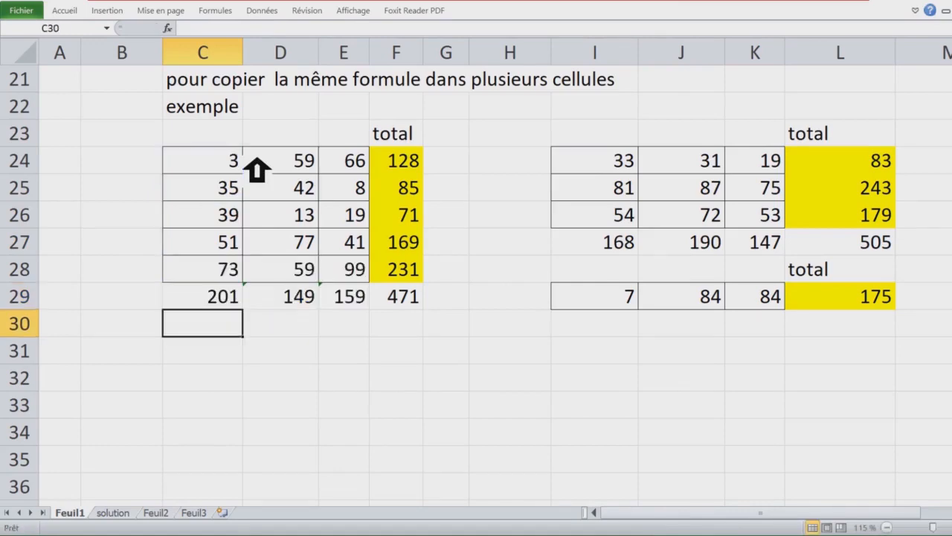
pyautogui.click(212, 297)
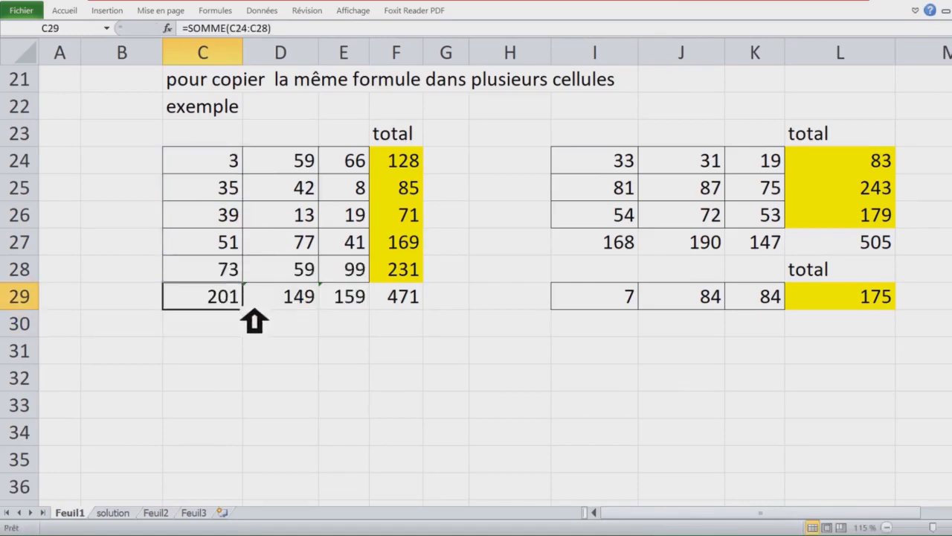
pyautogui.moveTo(254, 320); pyautogui.dragTo(421, 315)
pyautogui.click(509, 367)
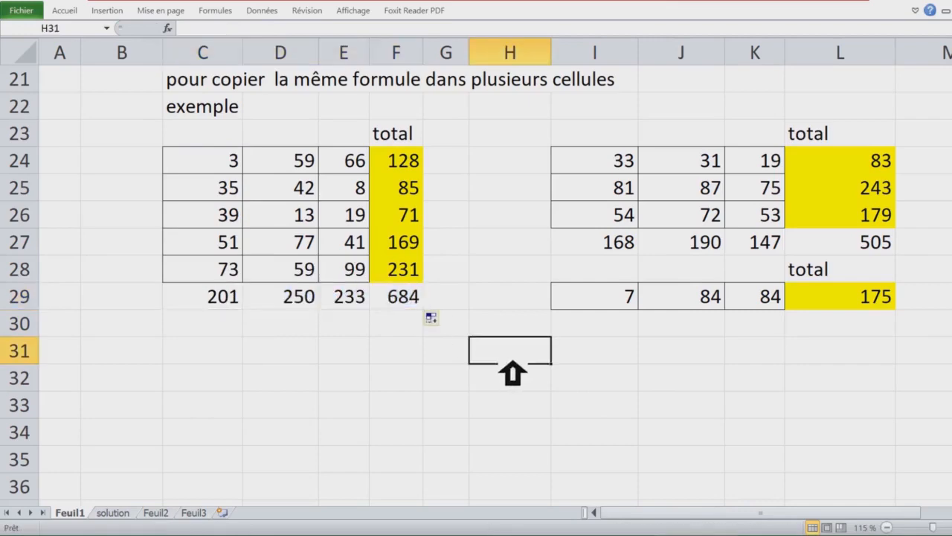
pyautogui.scroll(-3, 509, 372)
pyautogui.click(280, 242)
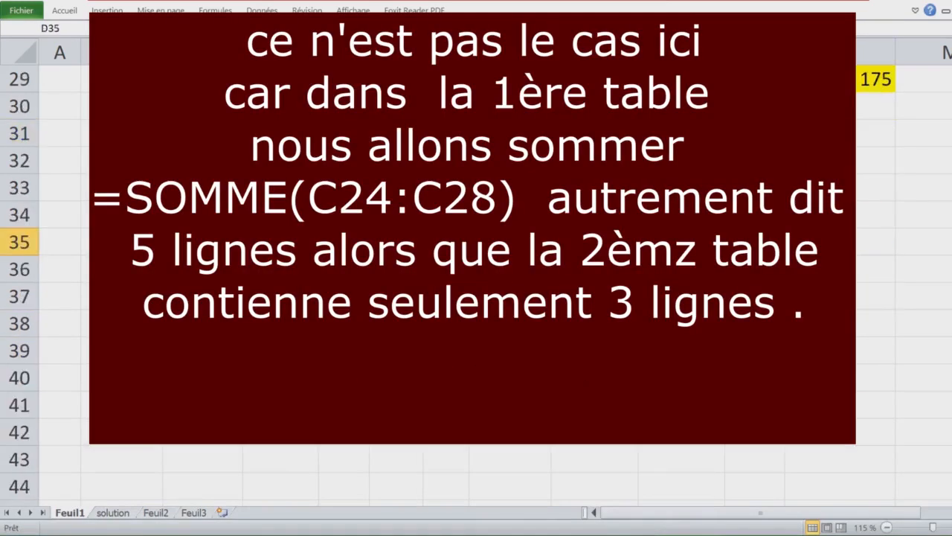
pyautogui.write('=')
pyautogui.press('Return')
pyautogui.scroll(-2, 476, 275)
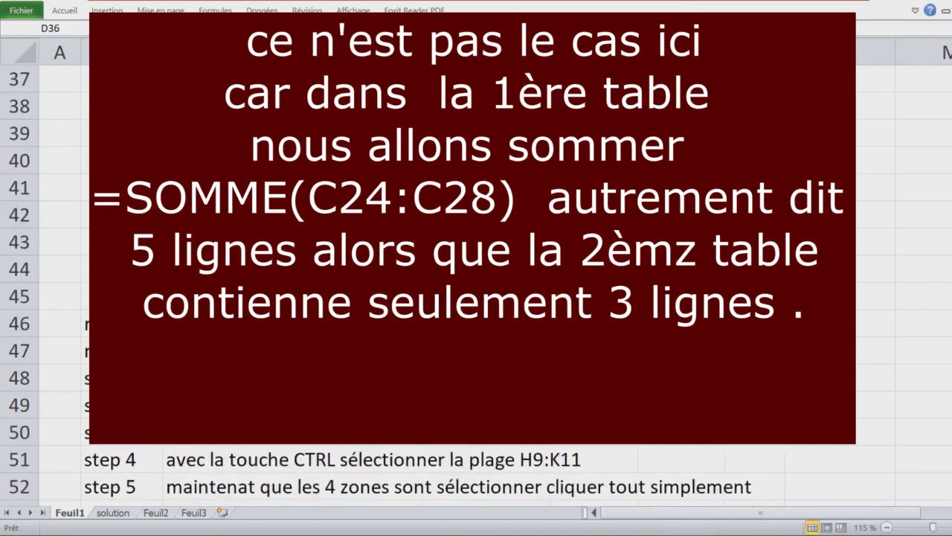
pyautogui.scroll(2, 476, 276)
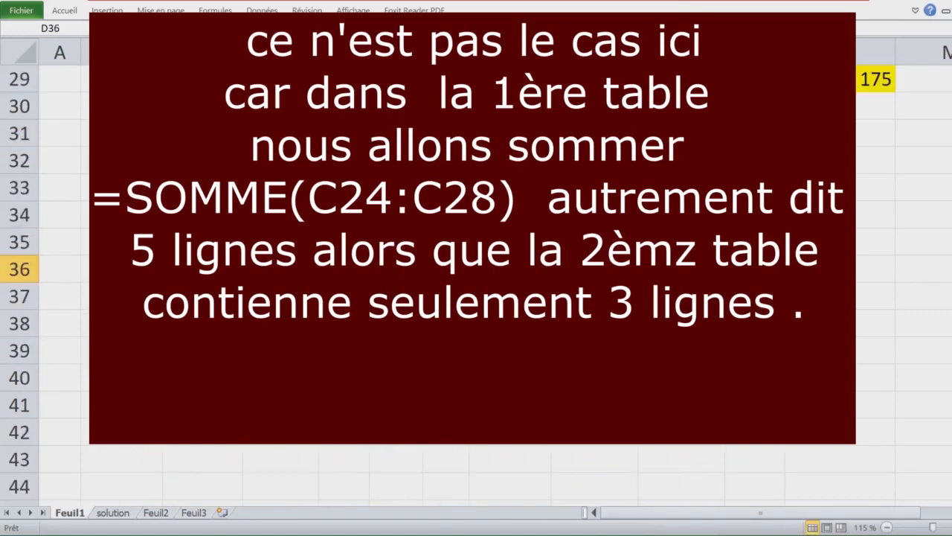
pyautogui.click(396, 242)
pyautogui.write('=')
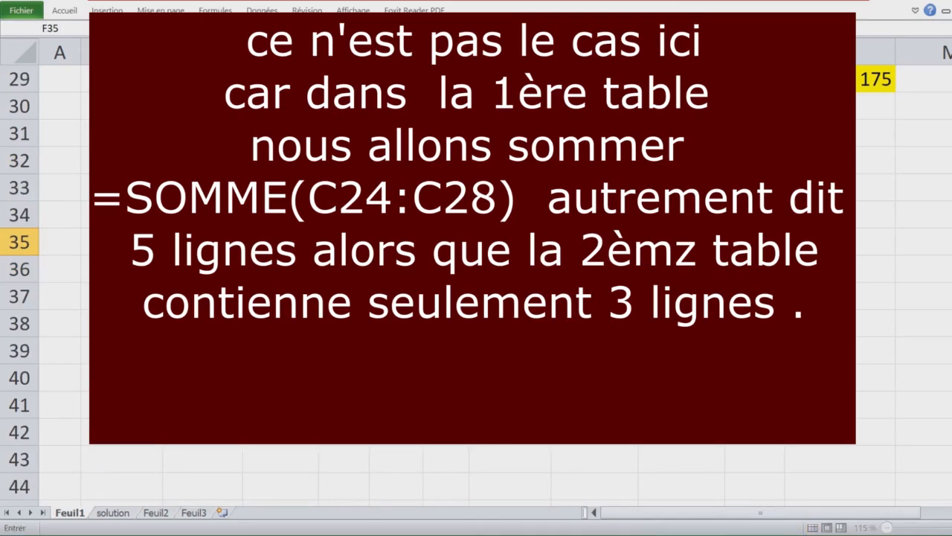
pyautogui.write('la plus simpl')
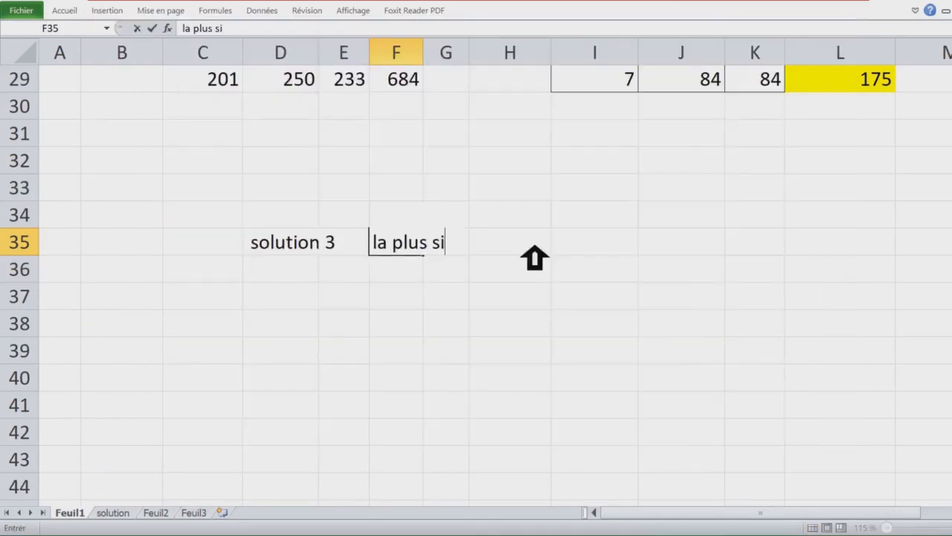
# Enter the heading "solution 3" in D35, below the totalled tables.
pyautogui.write('solut')
pyautogui.write('ion')
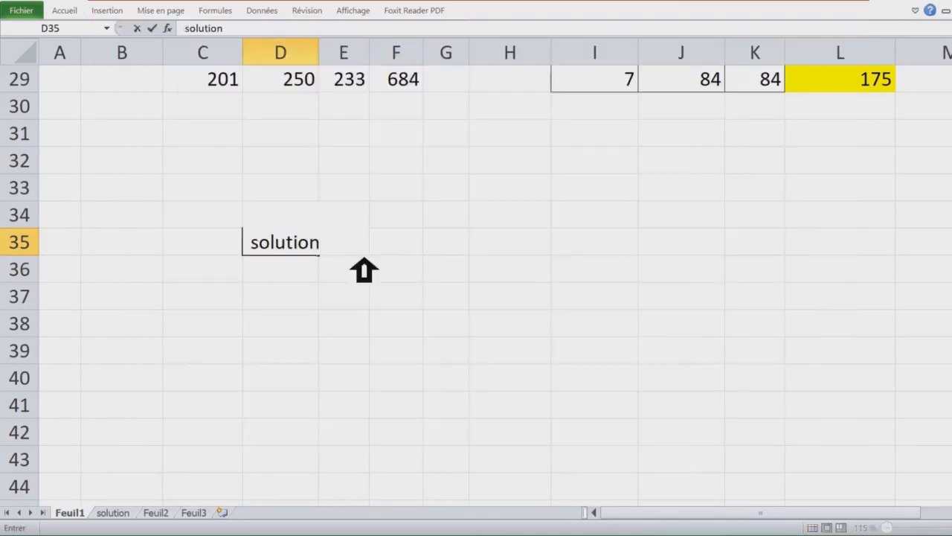
pyautogui.write(' 3')
pyautogui.press('Return')
pyautogui.scroll(-3, 383, 261)
pyautogui.scroll(2, 388, 264)
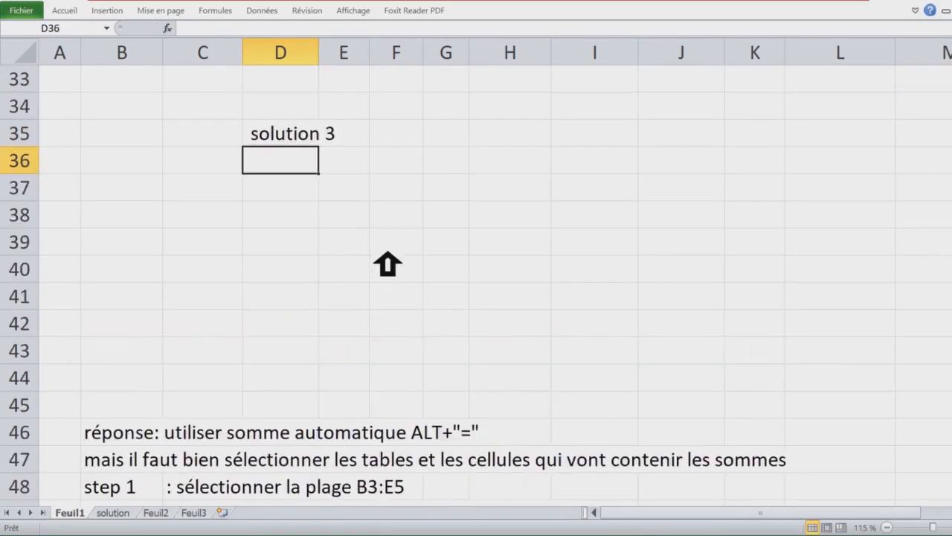
# Enter the note "la plus simple car nopus allons utiliser le raccourci clavier" in F35, beside the solution heading.
pyautogui.scroll(2, 387, 264)
pyautogui.click(396, 242)
pyautogui.write('la')
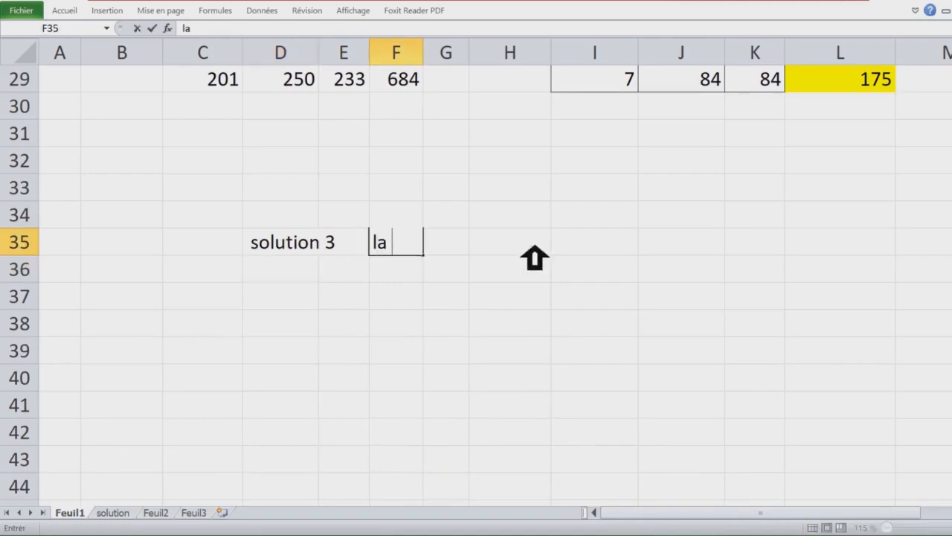
pyautogui.write(' plus simple car')
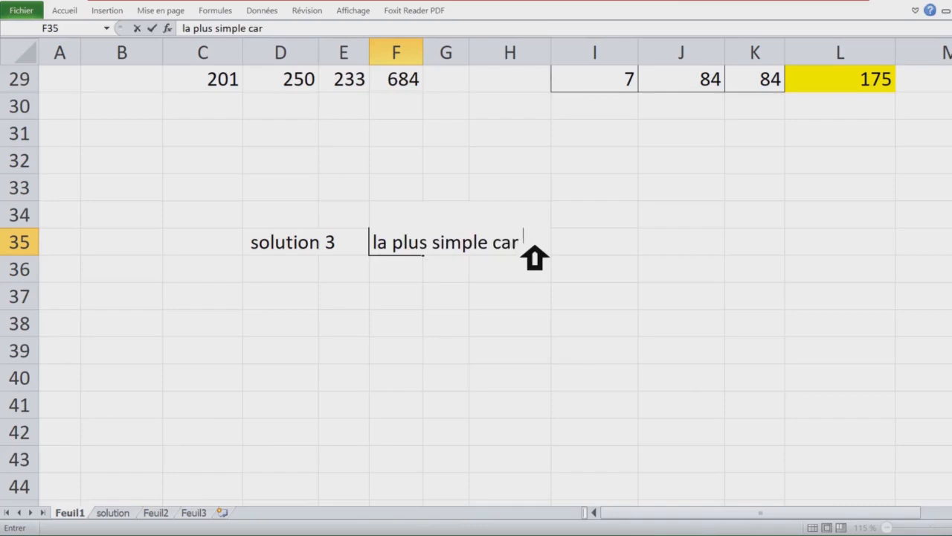
pyautogui.write(' nopus all')
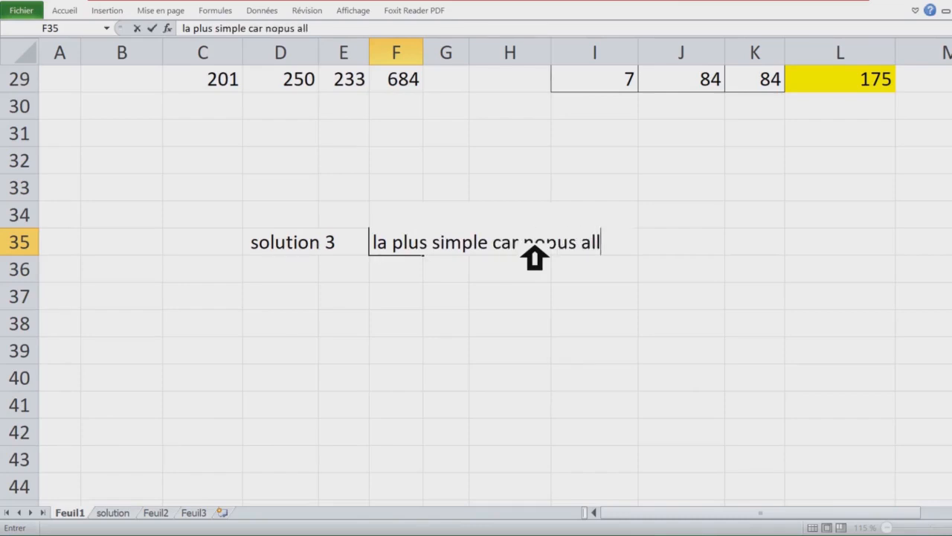
pyautogui.write('ons utilis')
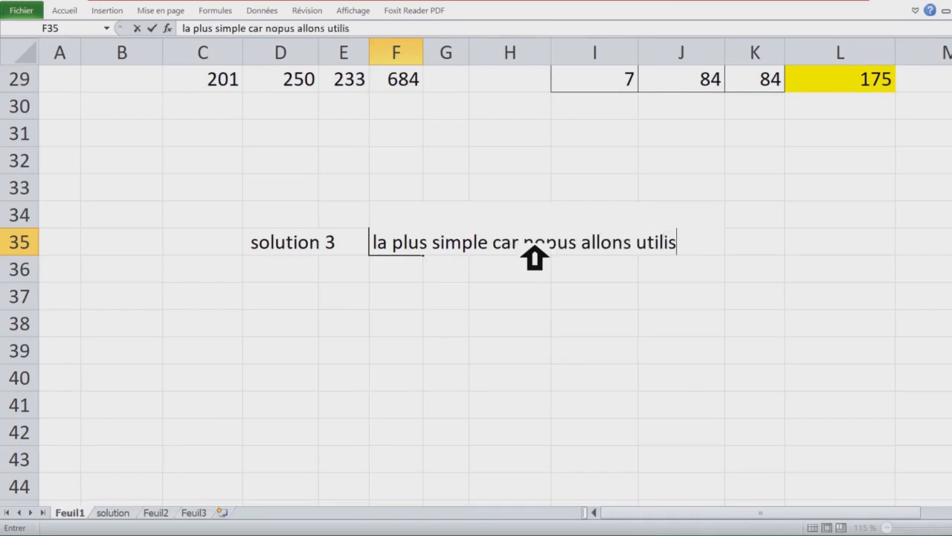
pyautogui.write('er le raccourci clavier')
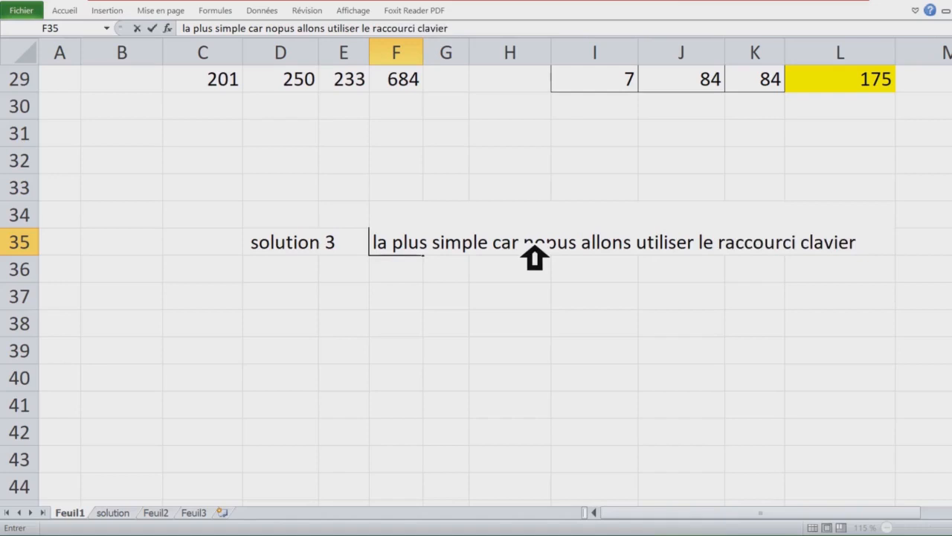
pyautogui.click(522, 292)
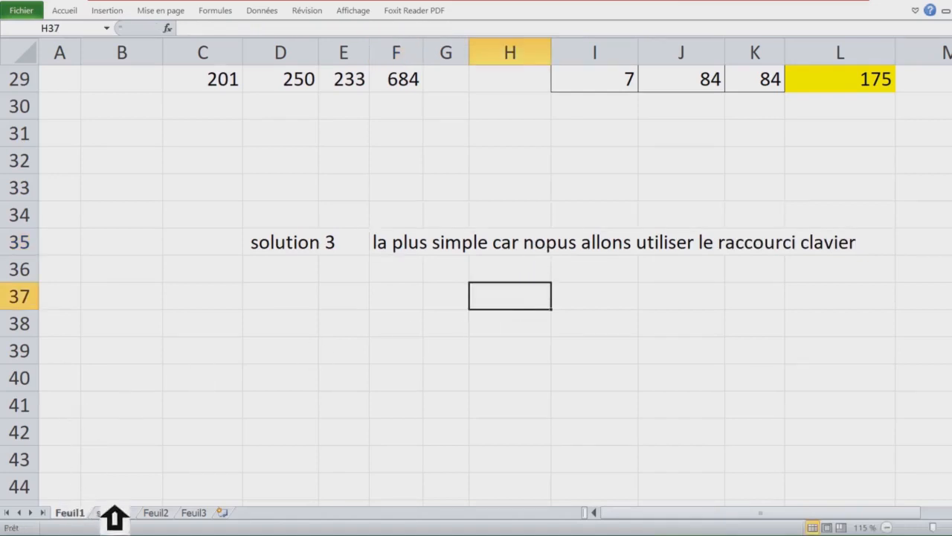
# On the solution sheet, clear the yellow table's totals in E3:E5 and B5:D5 and the orange table's in K3:K5 and H5:J5.
pyautogui.click(116, 512)
pyautogui.click(327, 131)
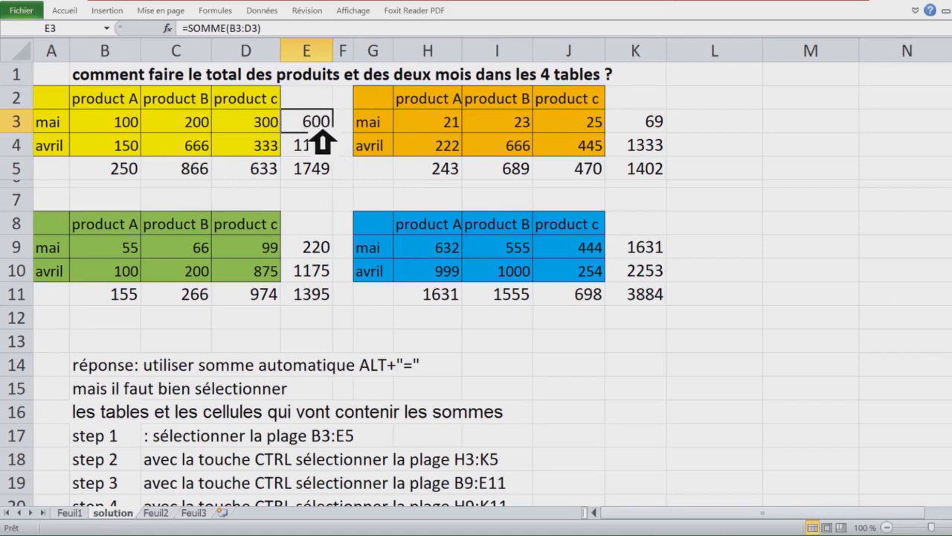
pyautogui.moveTo(322, 130); pyautogui.dragTo(322, 171)
pyautogui.press('Delete')
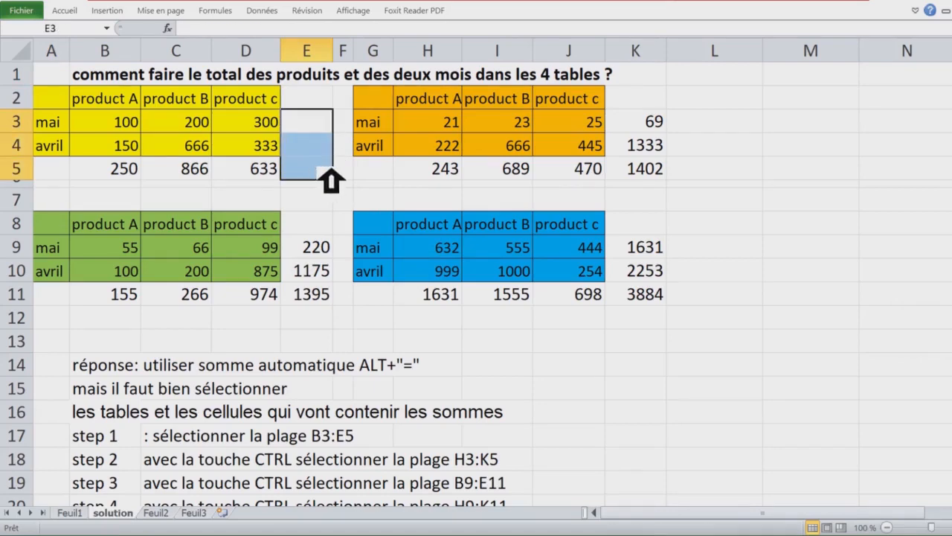
pyautogui.moveTo(139, 168); pyautogui.dragTo(255, 171)
pyautogui.press('Delete')
pyautogui.moveTo(676, 125); pyautogui.dragTo(675, 169)
pyautogui.press('Delete')
pyautogui.moveTo(447, 172); pyautogui.dragTo(608, 176)
pyautogui.press('Delete')
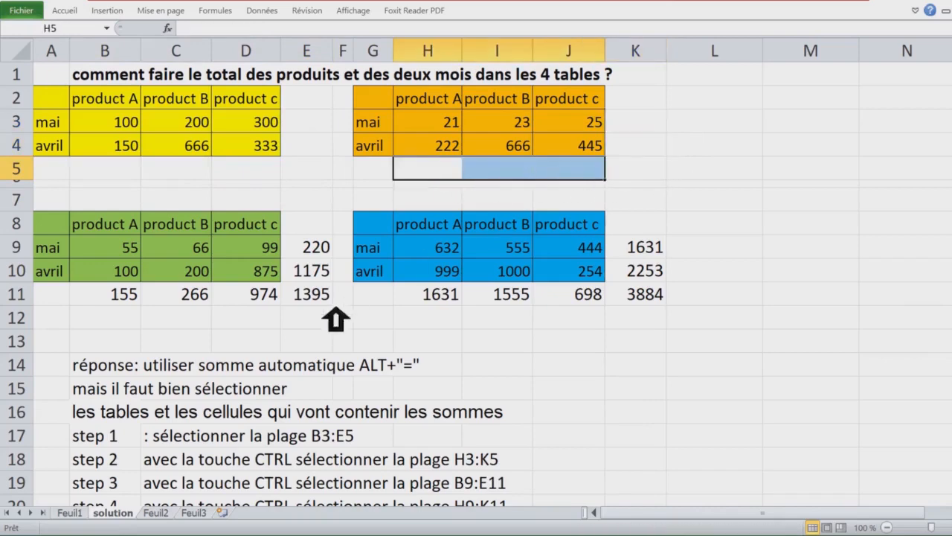
# Clear the green table's totals in E9:E11 and B11:D11 and the blue table's totals in K9:K11 and H11:J11.
pyautogui.moveTo(327, 252); pyautogui.dragTo(330, 298)
pyautogui.press('Delete')
pyautogui.moveTo(112, 295); pyautogui.dragTo(283, 301)
pyautogui.press('Delete')
pyautogui.moveTo(636, 247); pyautogui.dragTo(660, 294)
pyautogui.press('Delete')
pyautogui.moveTo(431, 294); pyautogui.dragTo(587, 299)
pyautogui.press('Delete')
# Read the written answer and the first selection instructions in rows 14 to 18 below the tables.
pyautogui.scroll(-1, 721, 266)
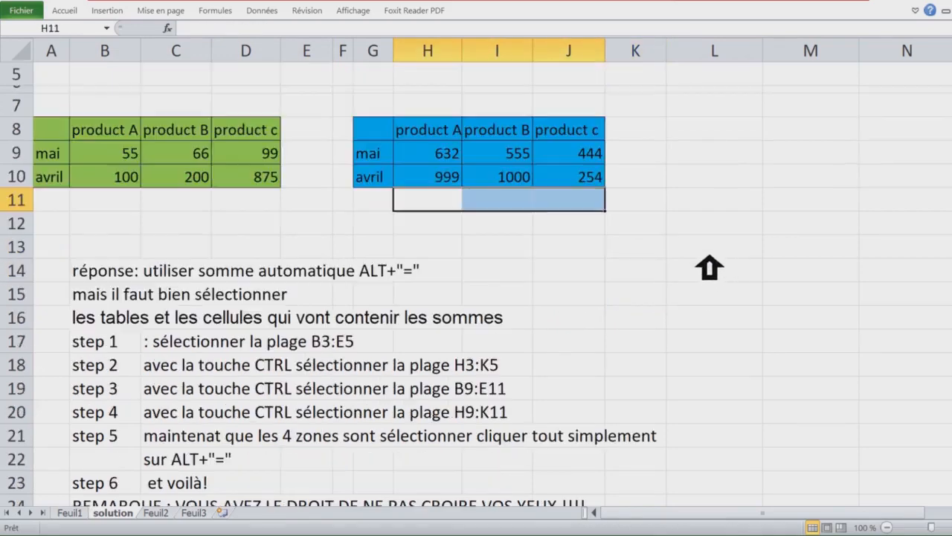
pyautogui.click(103, 298)
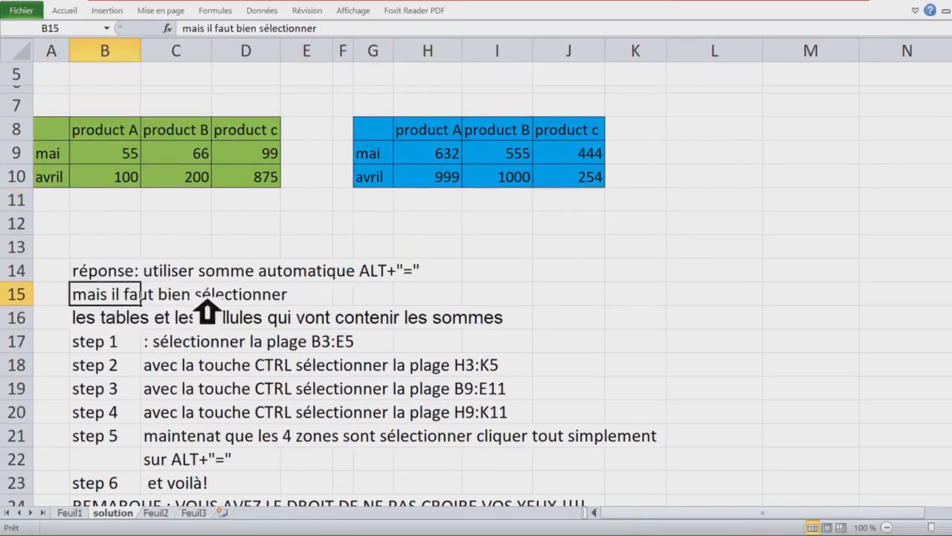
pyautogui.click(119, 319)
pyautogui.scroll(-2, 331, 314)
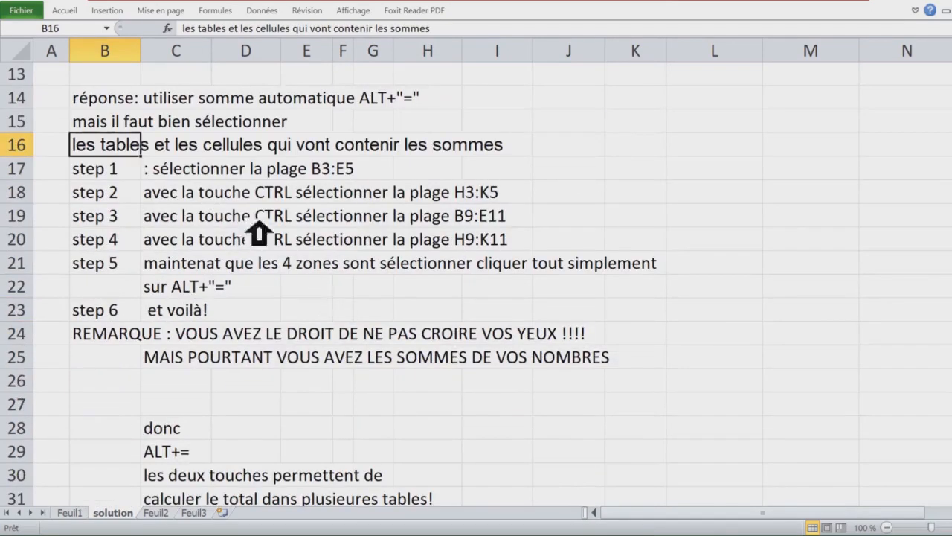
pyautogui.click(119, 170)
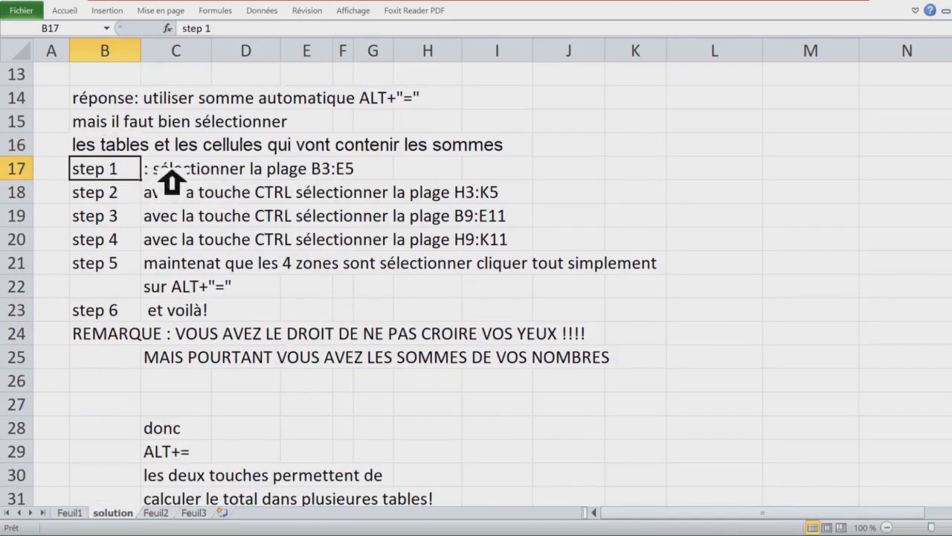
pyautogui.click(328, 171)
pyautogui.click(101, 195)
pyautogui.keyDown('shift'); pyautogui.click(510, 199); pyautogui.keyUp('shift')
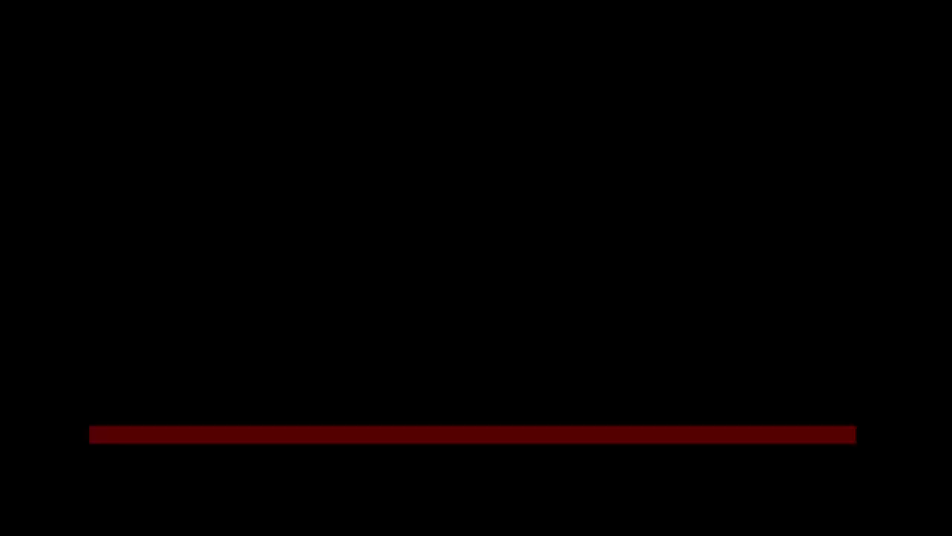
pyautogui.scroll(4, 653, 206)
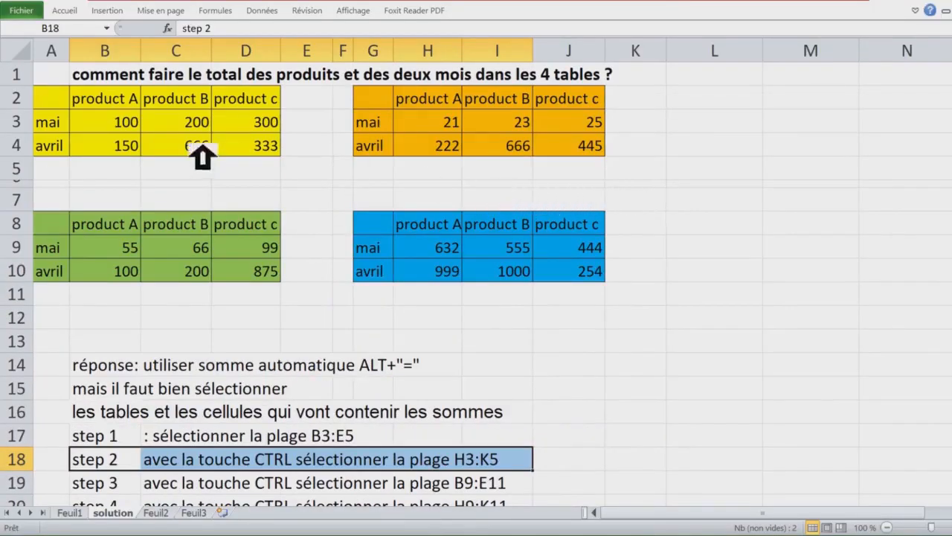
# Insert automatic sums across B3:E5, H3:K5, B9:E11 and H9:K11 selected together, then clear them and insert the sums again.
pyautogui.click(122, 125)
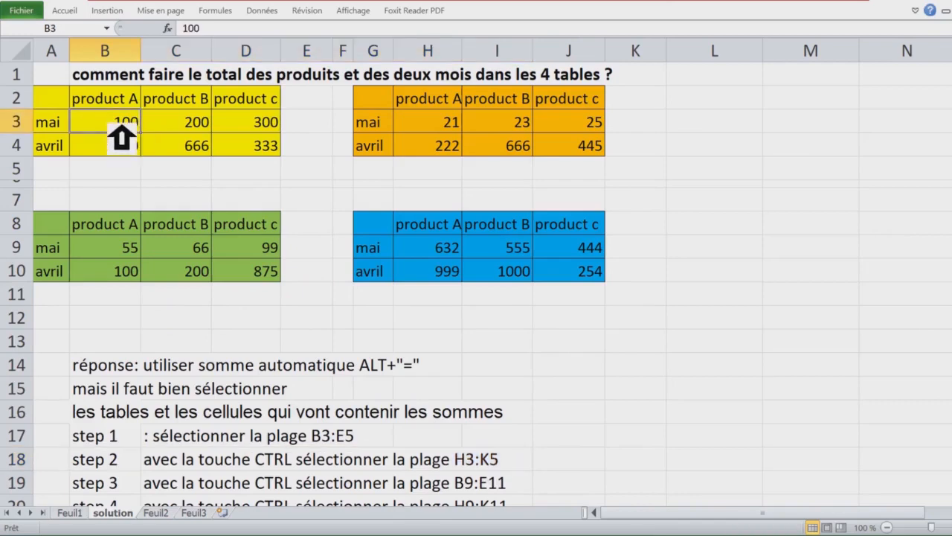
pyautogui.moveTo(121, 125); pyautogui.dragTo(300, 170)
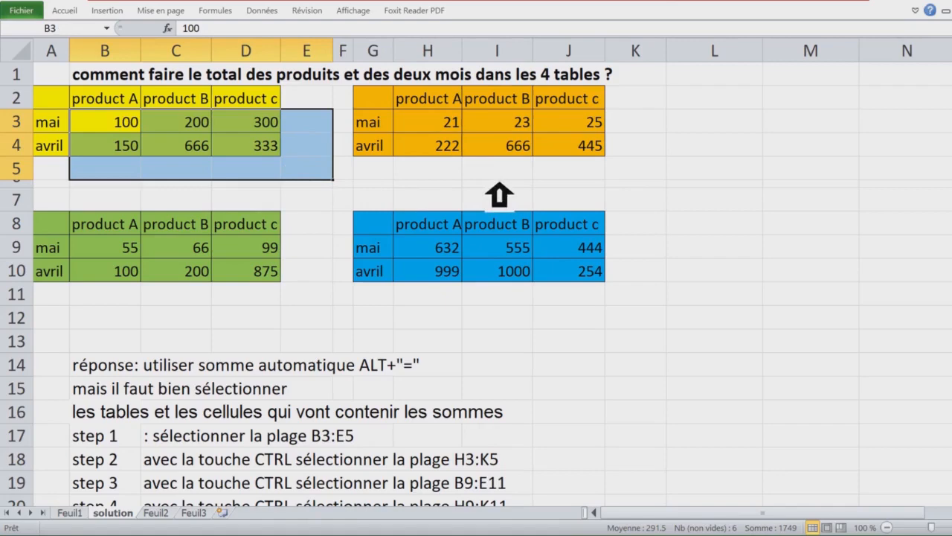
pyautogui.scroll(-1, 350, 298)
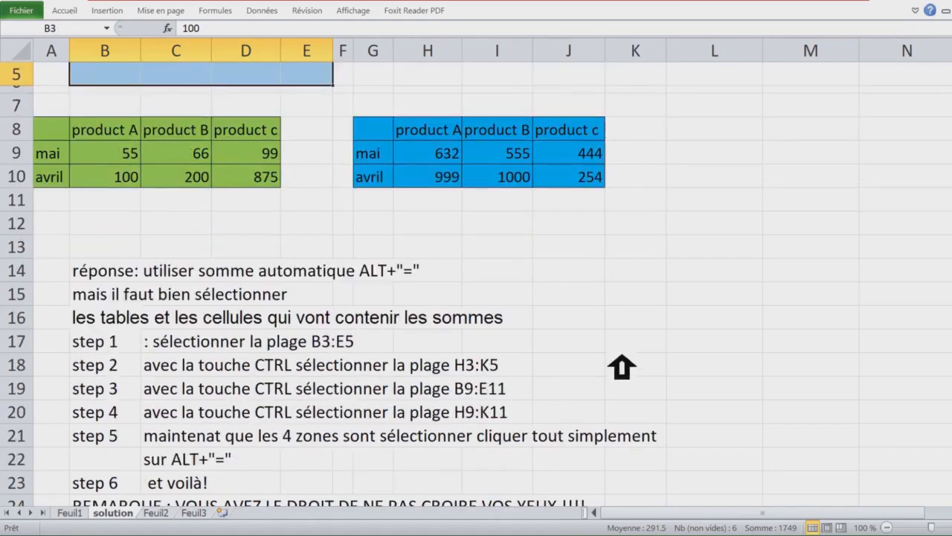
pyautogui.scroll(1, 621, 365)
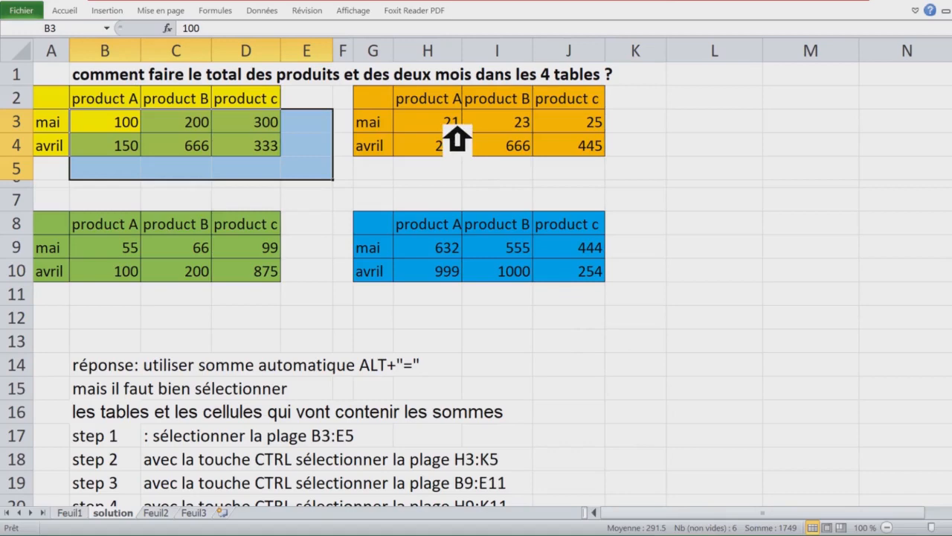
pyautogui.moveTo(455, 128); pyautogui.dragTo(637, 174)
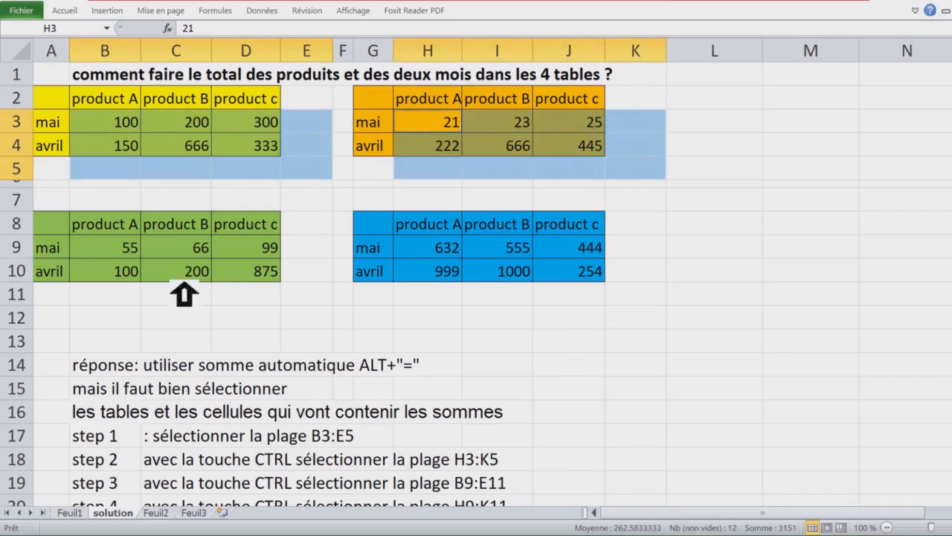
pyautogui.moveTo(128, 255); pyautogui.dragTo(290, 287)
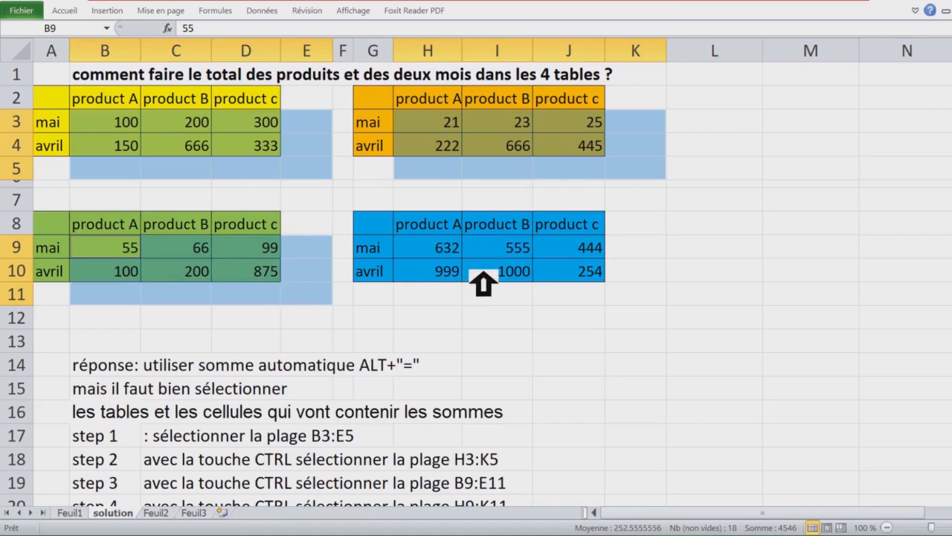
pyautogui.moveTo(469, 260); pyautogui.dragTo(638, 299)
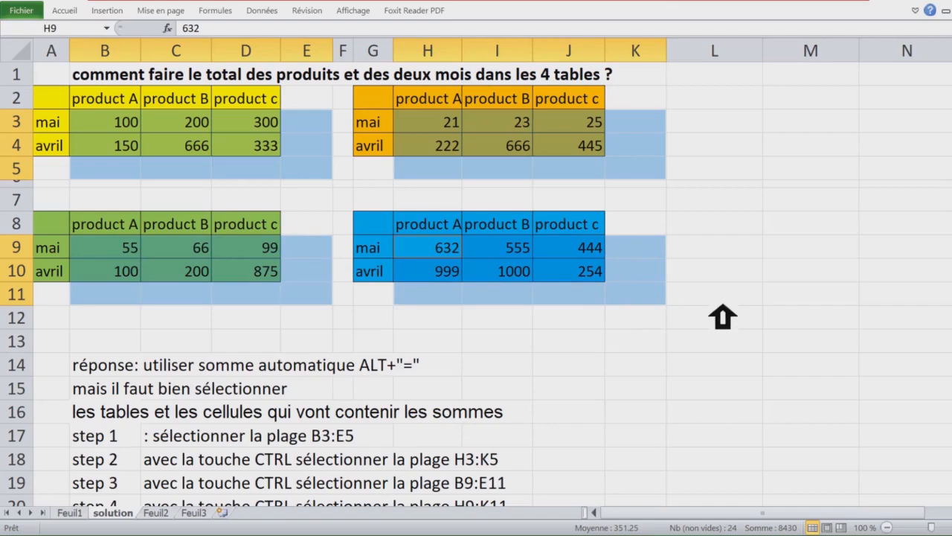
pyautogui.scroll(-4, 725, 320)
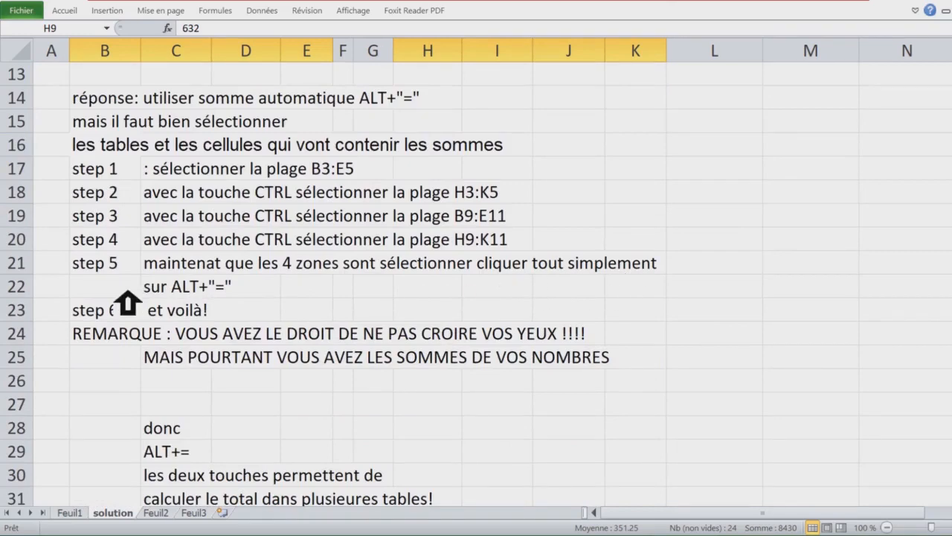
pyautogui.scroll(-3, 372, 350)
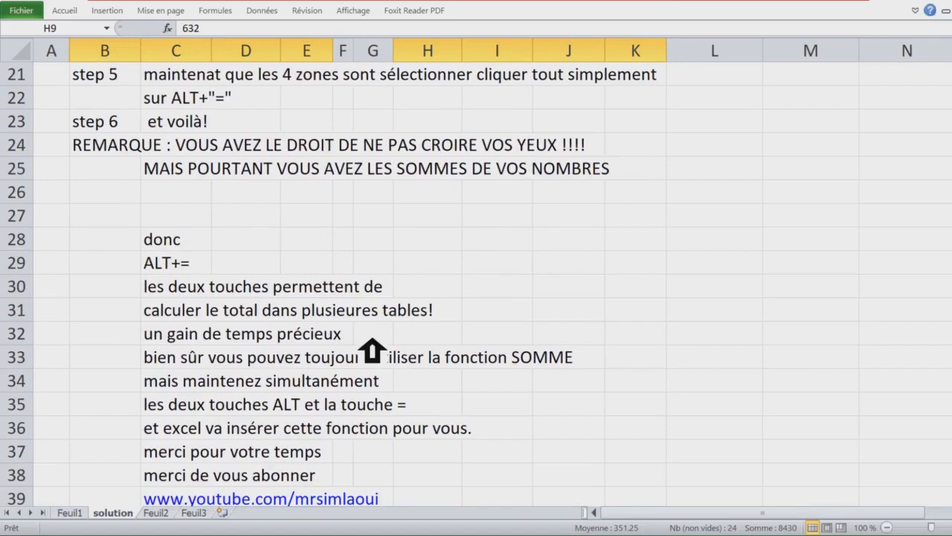
pyautogui.scroll(5, 372, 350)
pyautogui.scroll(2, 372, 350)
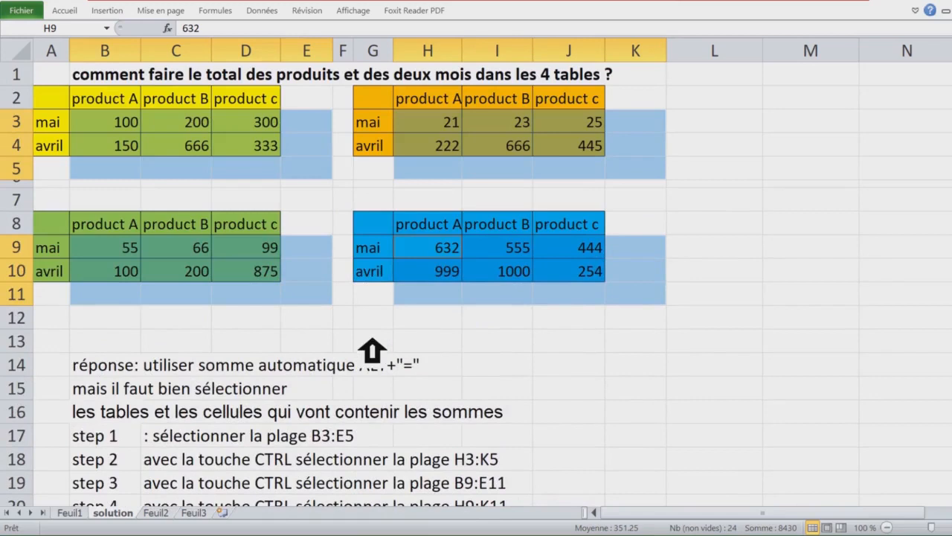
pyautogui.hotkey('alt', '=')
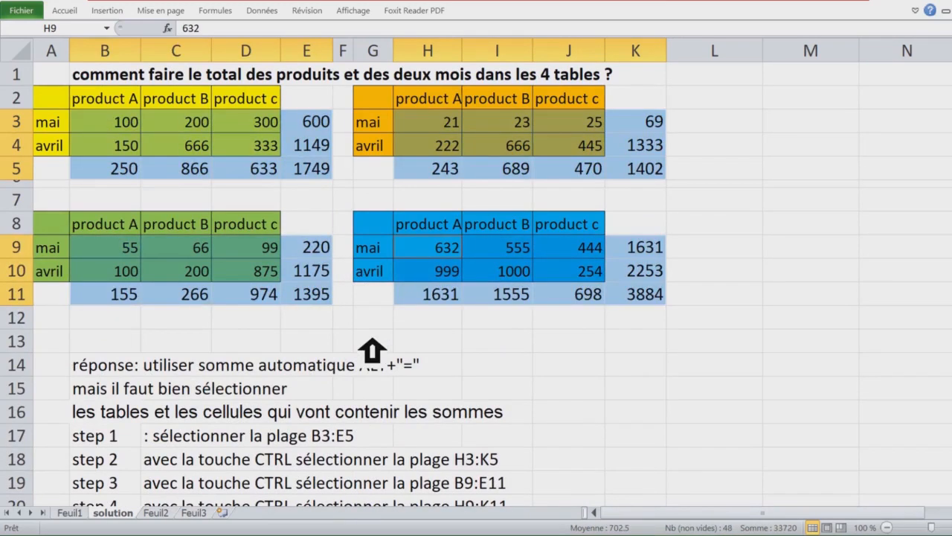
pyautogui.press('Delete')
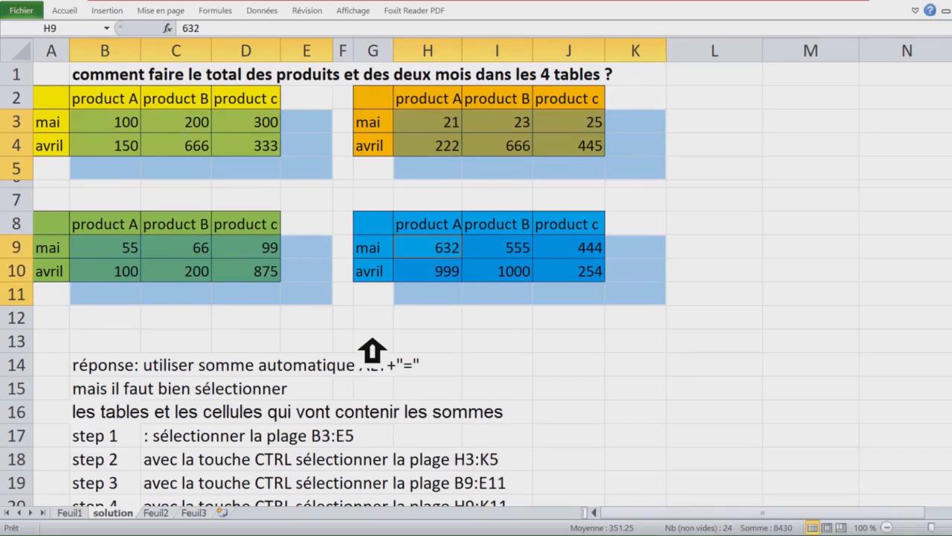
pyautogui.hotkey('alt', '=')
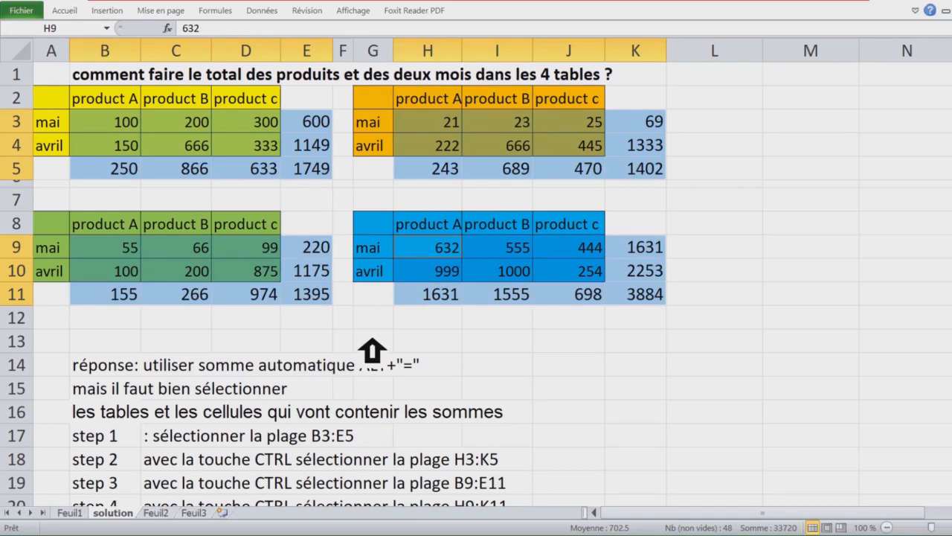
# Inspect the SOMME formulas in H11 and J11 of the blue table and in E9 of the green table.
pyautogui.click(444, 301)
pyautogui.doubleClick(444, 301)
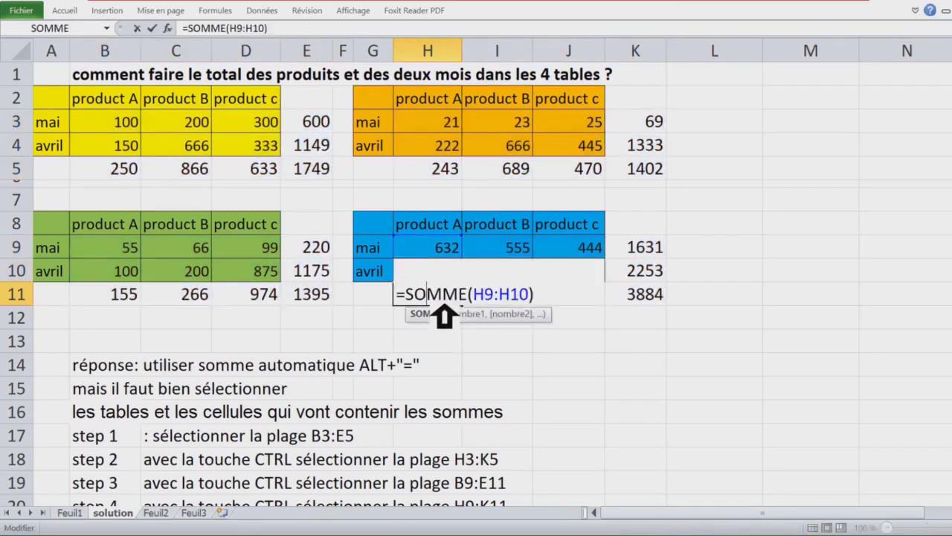
pyautogui.press('Escape')
pyautogui.click(584, 302)
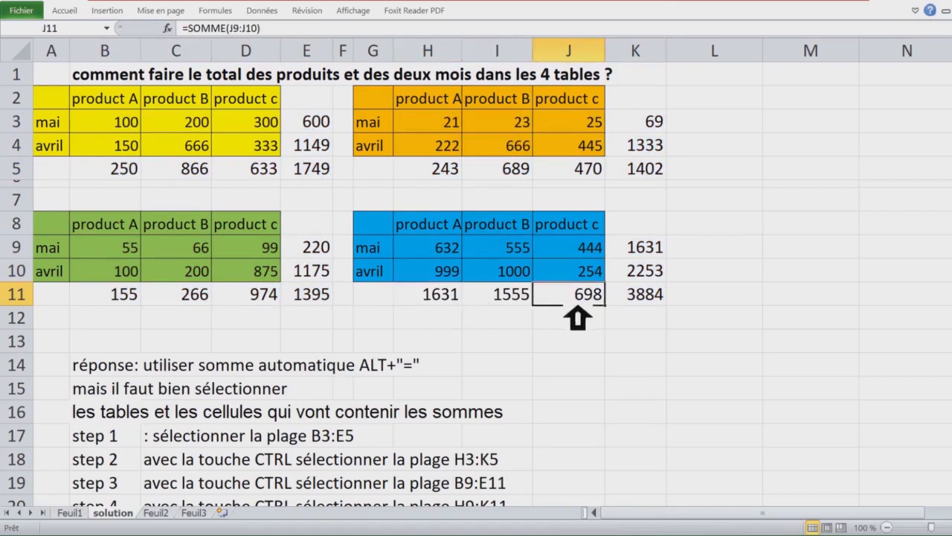
pyautogui.doubleClick(580, 301)
pyautogui.press('Escape')
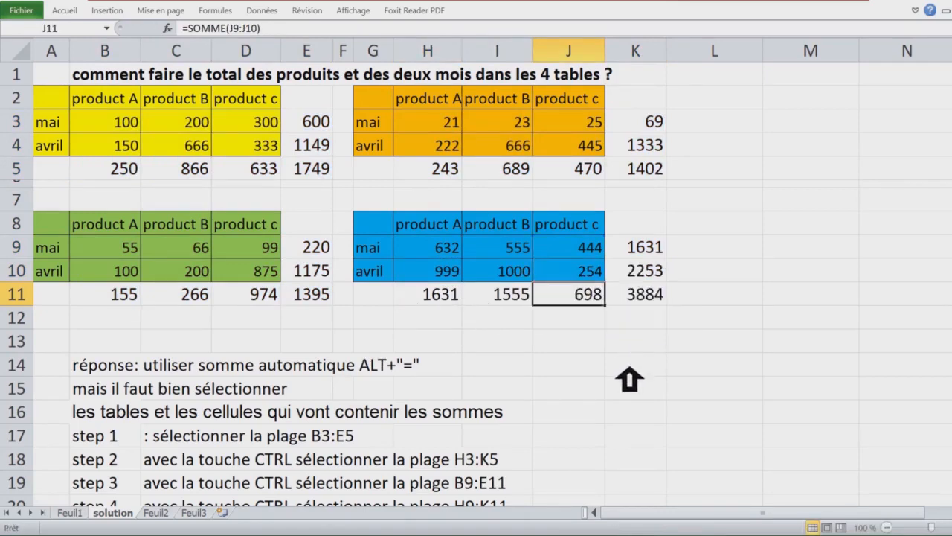
pyautogui.click(315, 253)
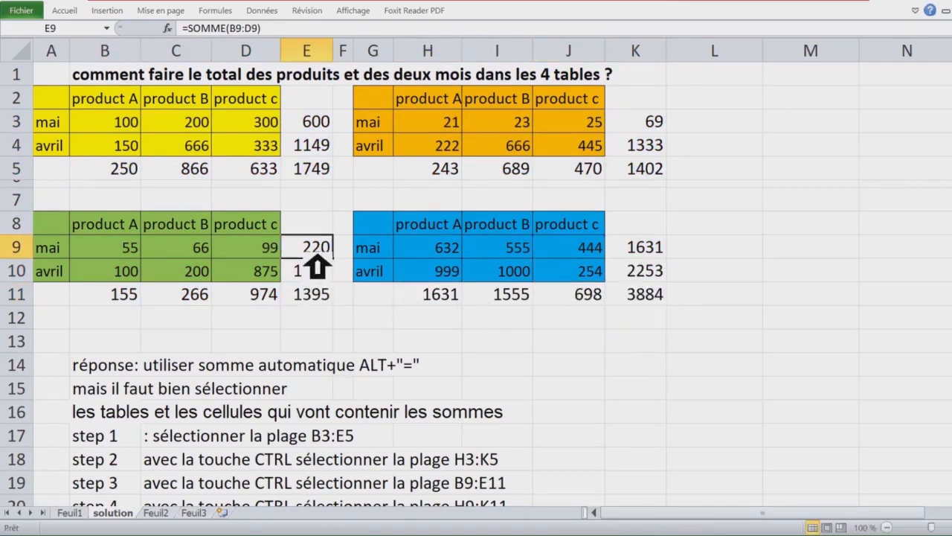
pyautogui.doubleClick(315, 253)
pyautogui.press('Escape')
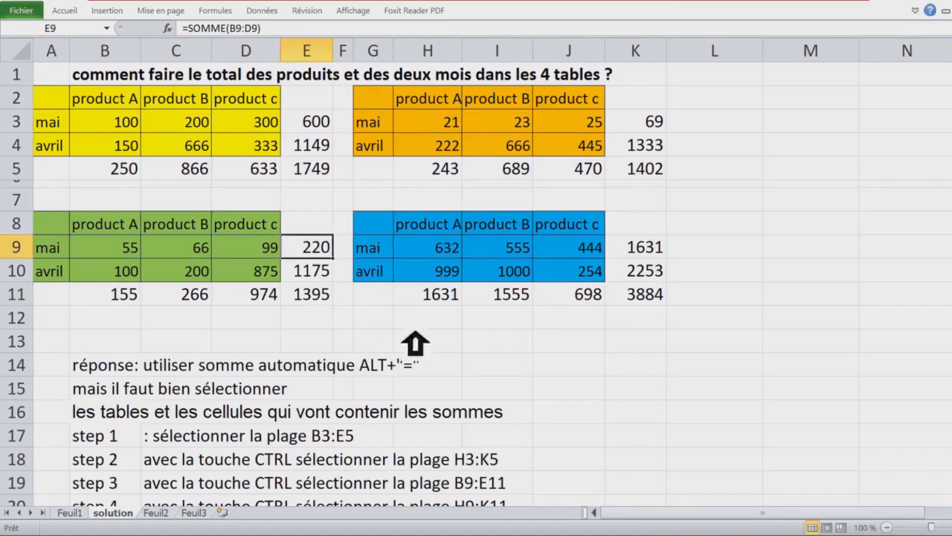
# Examine the green table's mai values in B9:D9 and its product totals in B11:D11.
pyautogui.moveTo(139, 253); pyautogui.dragTo(216, 254)
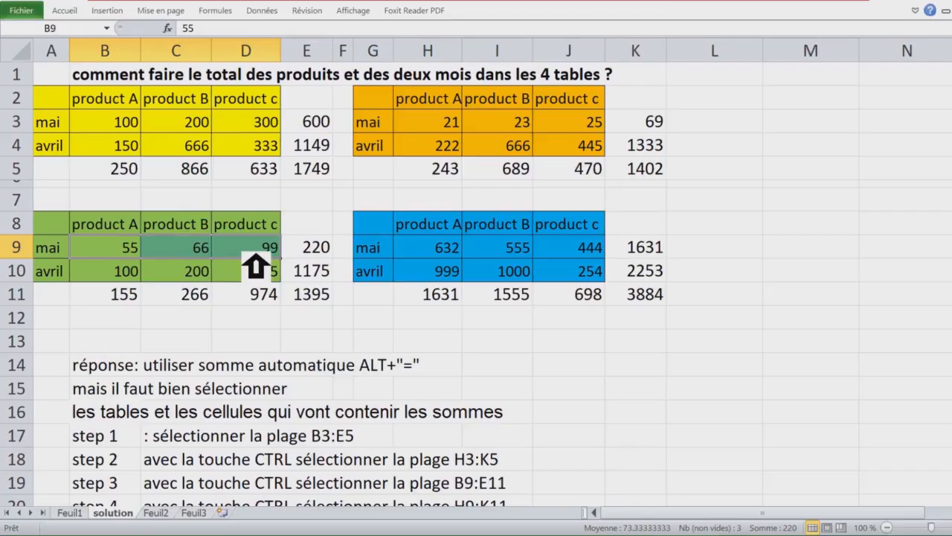
pyautogui.moveTo(130, 298); pyautogui.dragTo(256, 298)
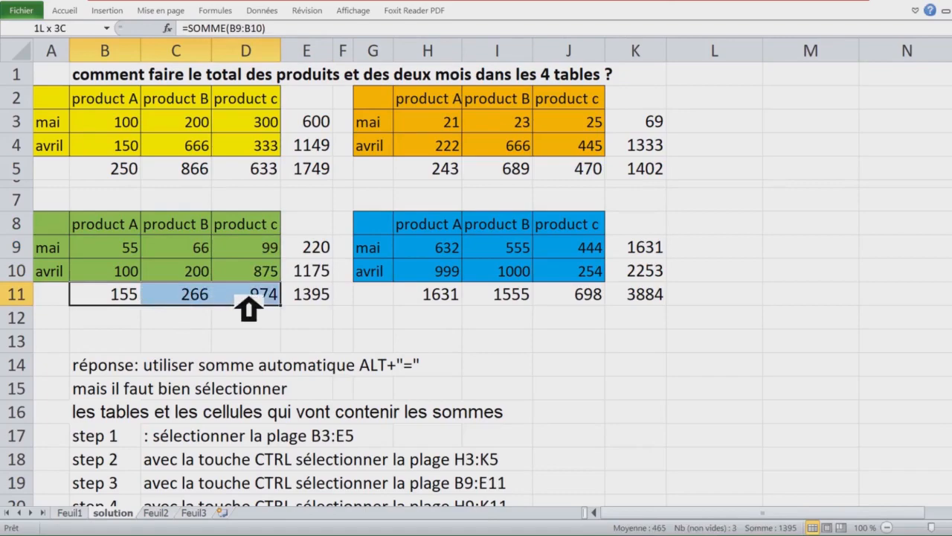
pyautogui.click(109, 299)
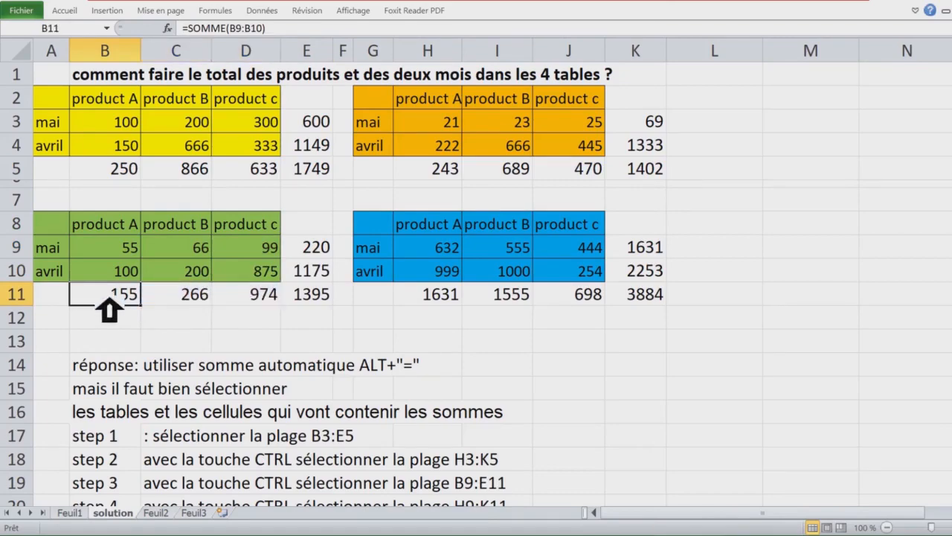
pyautogui.click(313, 320)
# Review the written instructions from step 1 to step 6 in rows 17 to 23 and the remark in row 24.
pyautogui.scroll(-3, 315, 290)
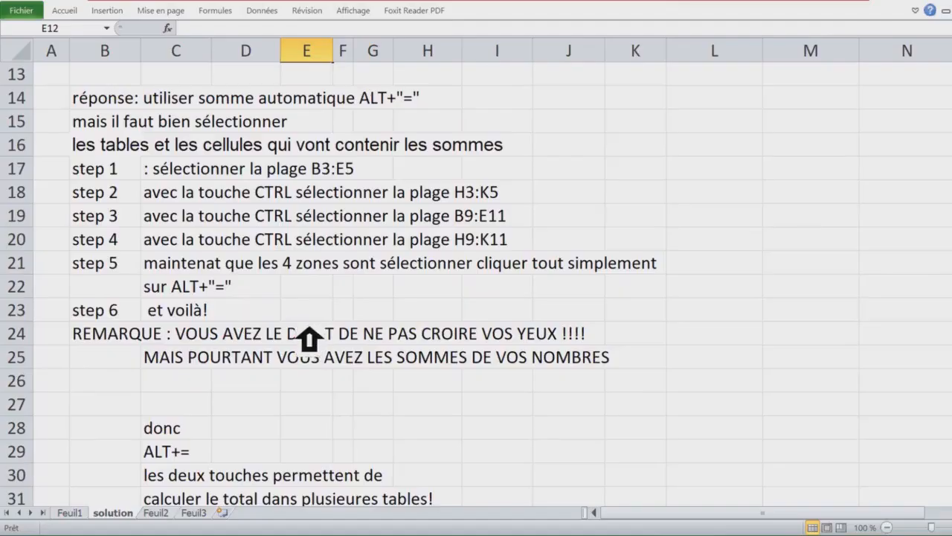
pyautogui.moveTo(104, 170); pyautogui.dragTo(493, 177)
pyautogui.moveTo(104, 192); pyautogui.dragTo(568, 195)
pyautogui.moveTo(102, 216); pyautogui.dragTo(525, 220)
pyautogui.moveTo(97, 238); pyautogui.dragTo(547, 244)
pyautogui.moveTo(119, 264); pyautogui.dragTo(714, 272)
pyautogui.click(233, 298)
pyautogui.click(192, 314)
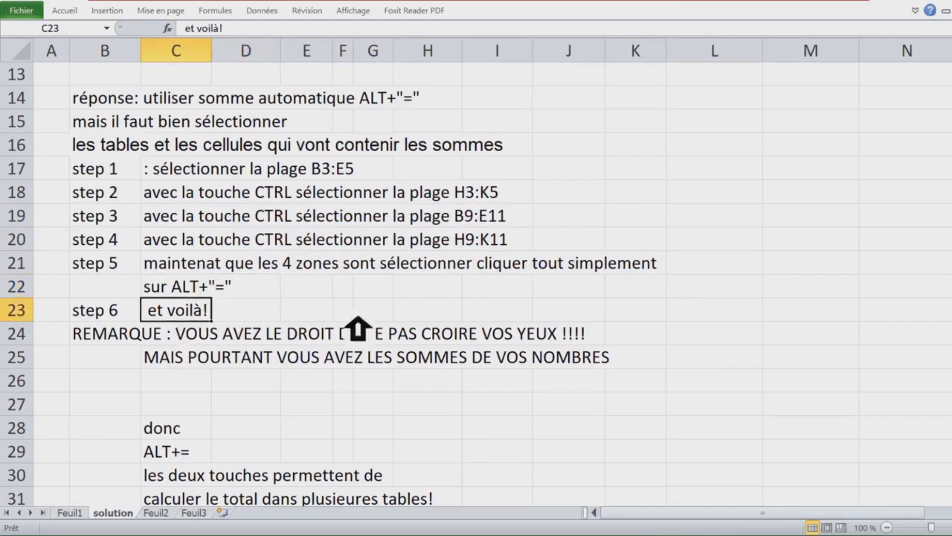
pyautogui.scroll(-2, 357, 327)
pyautogui.click(132, 247)
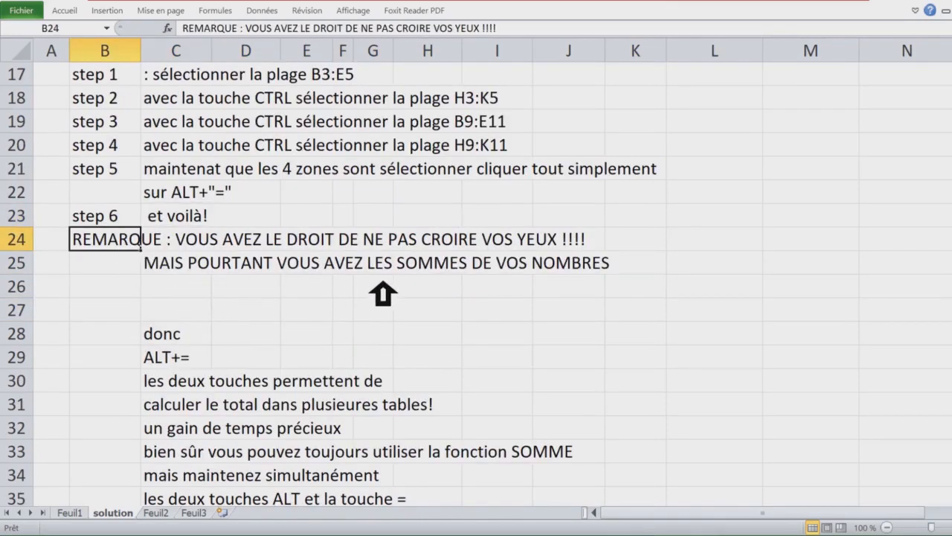
# Move the "ALT+=" text in the closing notes from C29 to B30.
pyautogui.scroll(-4, 384, 284)
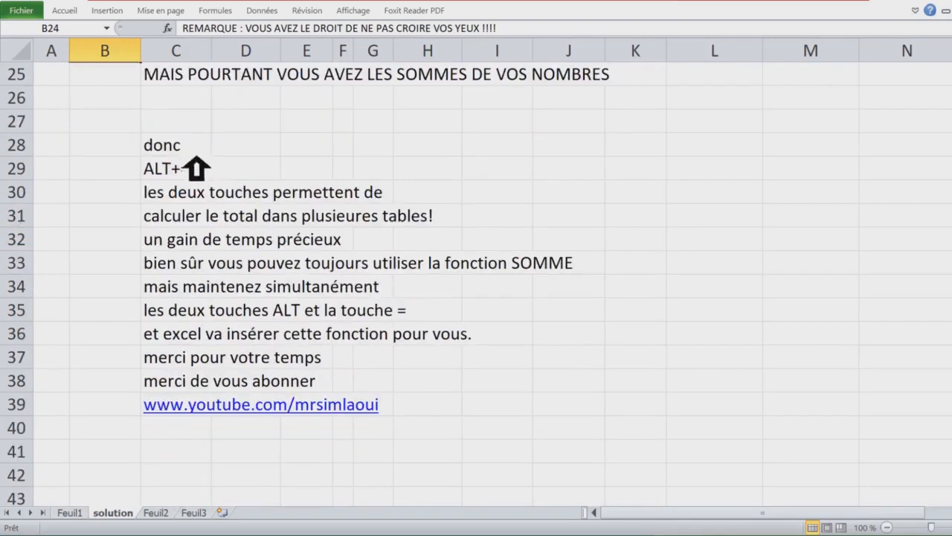
pyautogui.click(183, 153)
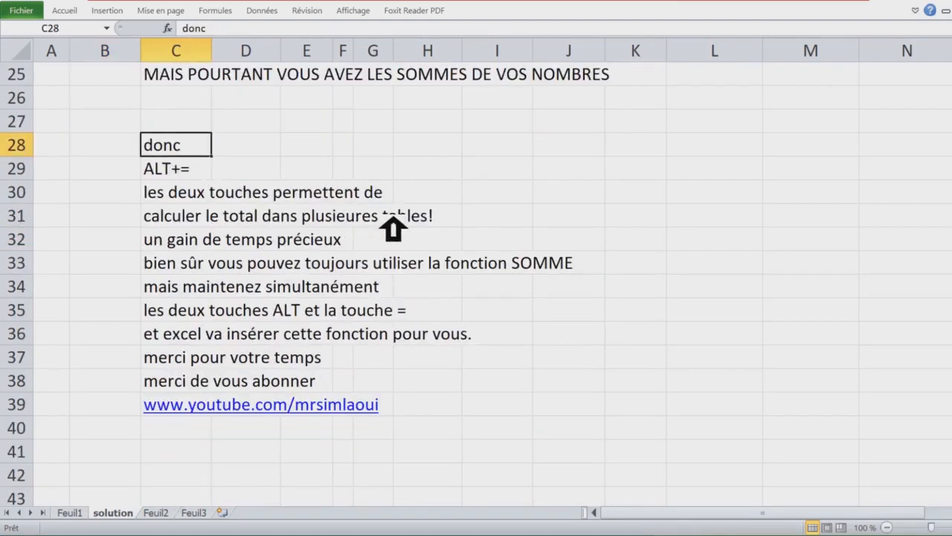
pyautogui.keyDown('ctrl'); pyautogui.scroll(3, 393, 223); pyautogui.keyUp('ctrl')
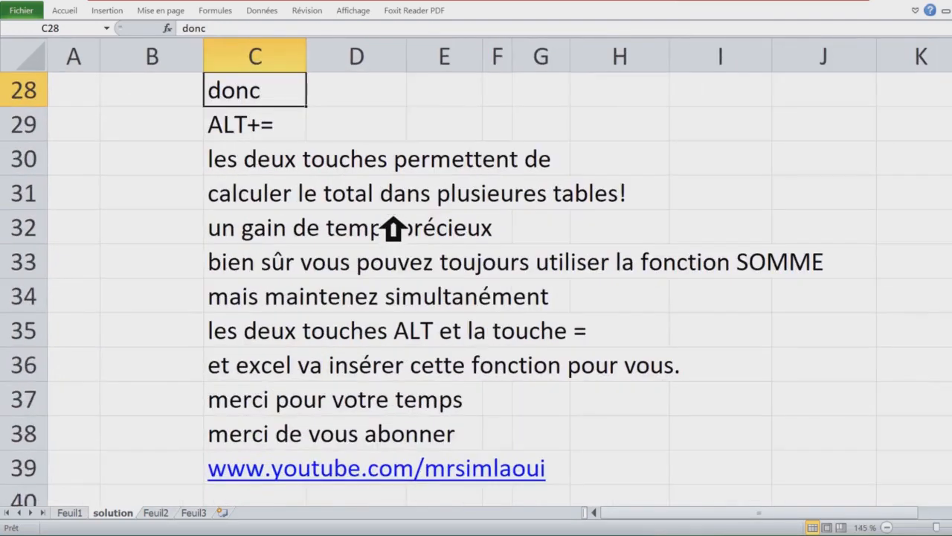
pyautogui.click(264, 132)
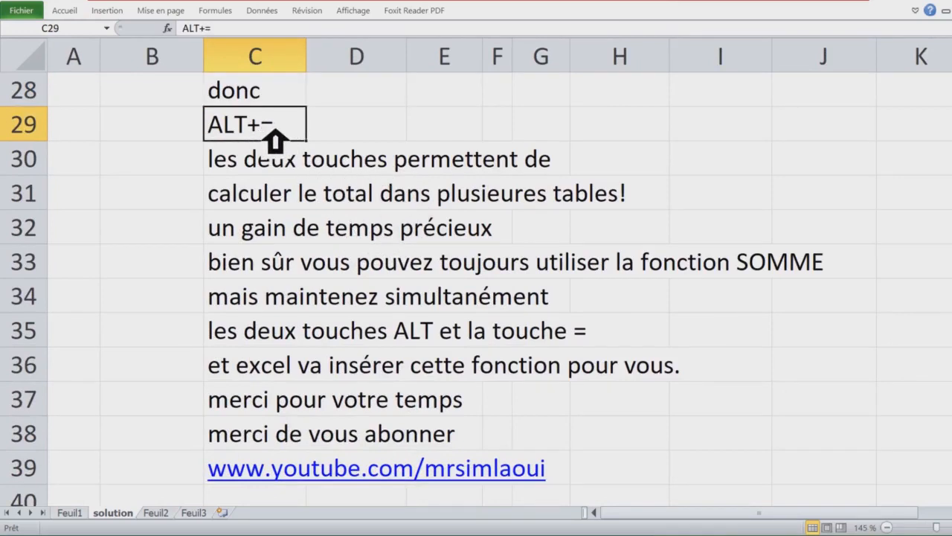
pyautogui.moveTo(213, 139); pyautogui.dragTo(198, 159)
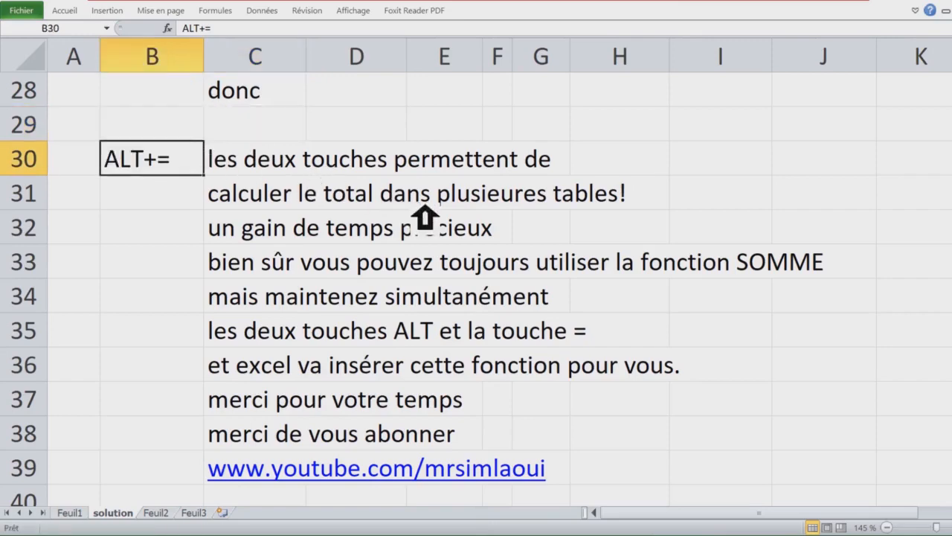
# Review the closing notes in rows 31 to 35 on totalling several tables and using ALT and = for SOMME.
pyautogui.click(480, 206)
pyautogui.scroll(-2, 482, 216)
pyautogui.scroll(2, 482, 217)
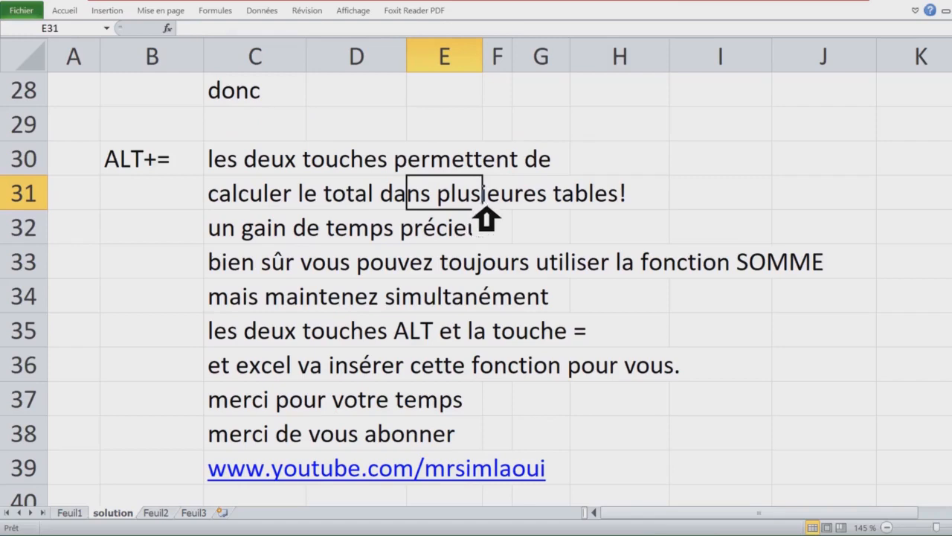
pyautogui.click(741, 201)
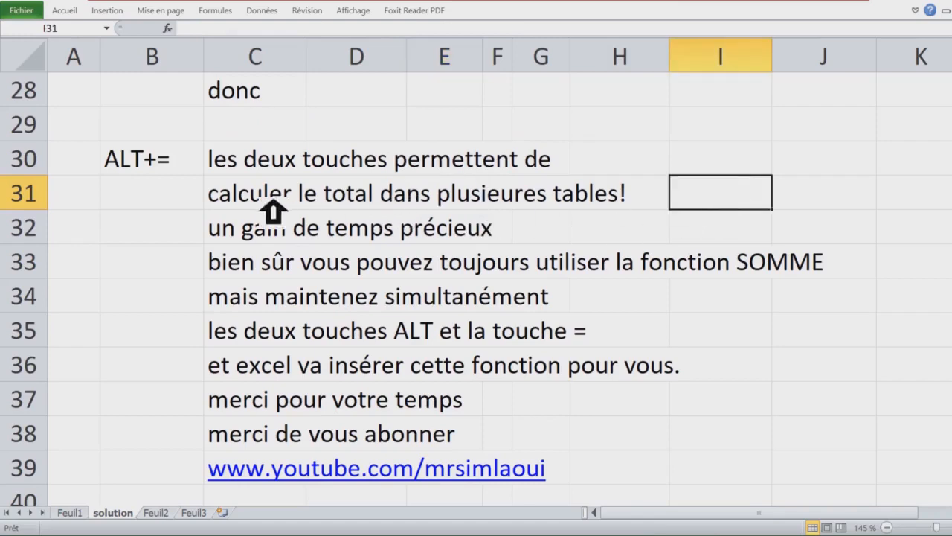
pyautogui.click(244, 201)
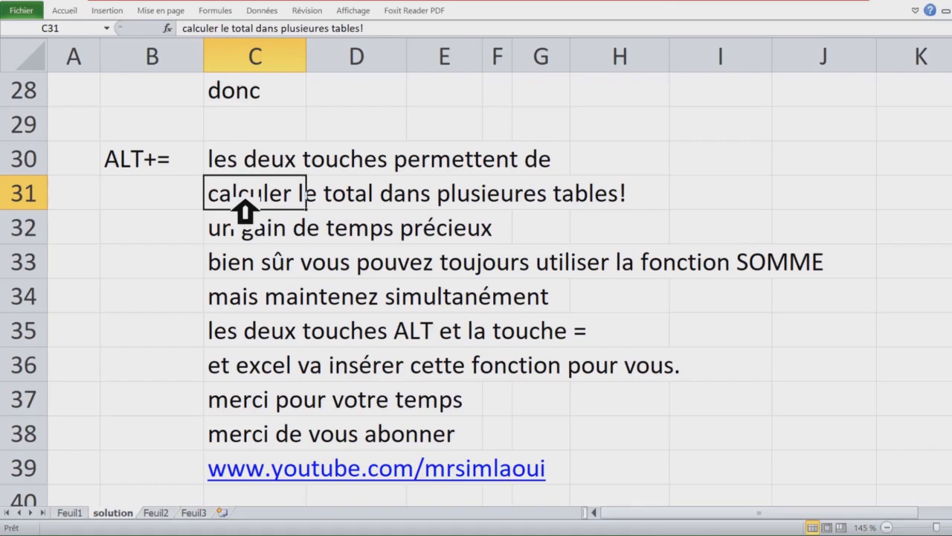
pyautogui.moveTo(238, 299); pyautogui.dragTo(557, 316)
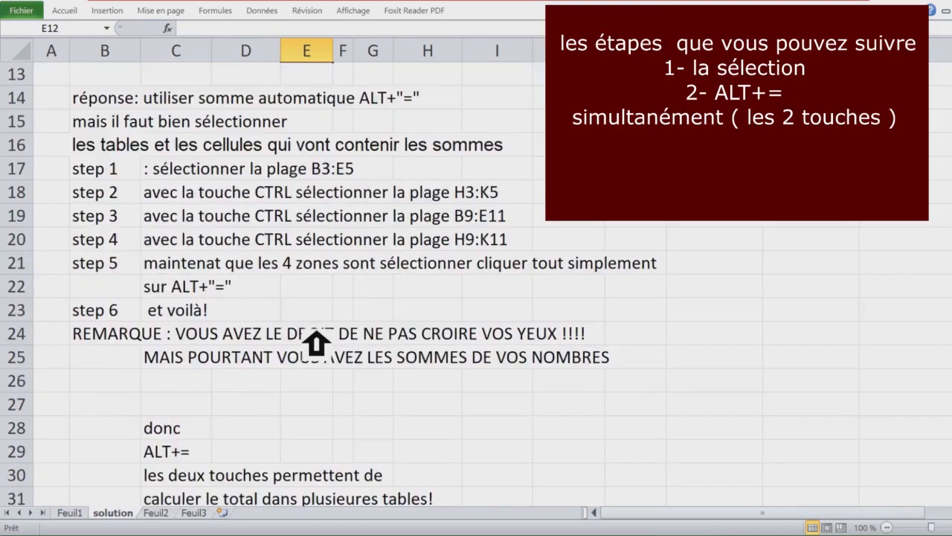
# Go through the written instructions from step 1 to step 6 in rows 17 to 23, one row at a time.
pyautogui.moveTo(113, 175); pyautogui.dragTo(493, 175)
pyautogui.moveTo(112, 192); pyautogui.dragTo(525, 192)
pyautogui.moveTo(127, 216); pyautogui.dragTo(524, 218)
pyautogui.moveTo(97, 242); pyautogui.dragTo(513, 249)
pyautogui.moveTo(119, 267); pyautogui.dragTo(699, 272)
pyautogui.click(261, 296)
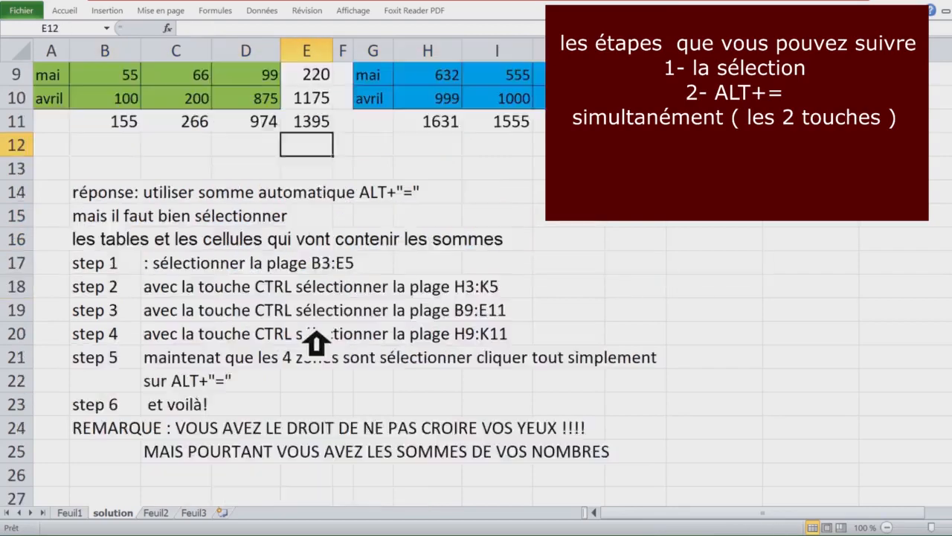
pyautogui.moveTo(117, 173); pyautogui.dragTo(514, 179)
pyautogui.click(134, 198)
pyautogui.moveTo(136, 201); pyautogui.dragTo(513, 195)
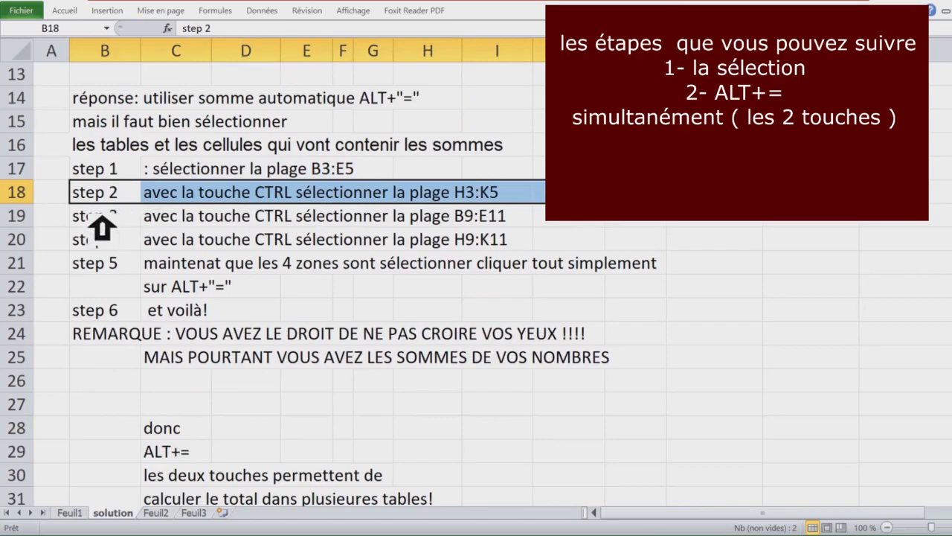
pyautogui.moveTo(102, 220); pyautogui.dragTo(521, 217)
pyautogui.moveTo(95, 236); pyautogui.dragTo(557, 247)
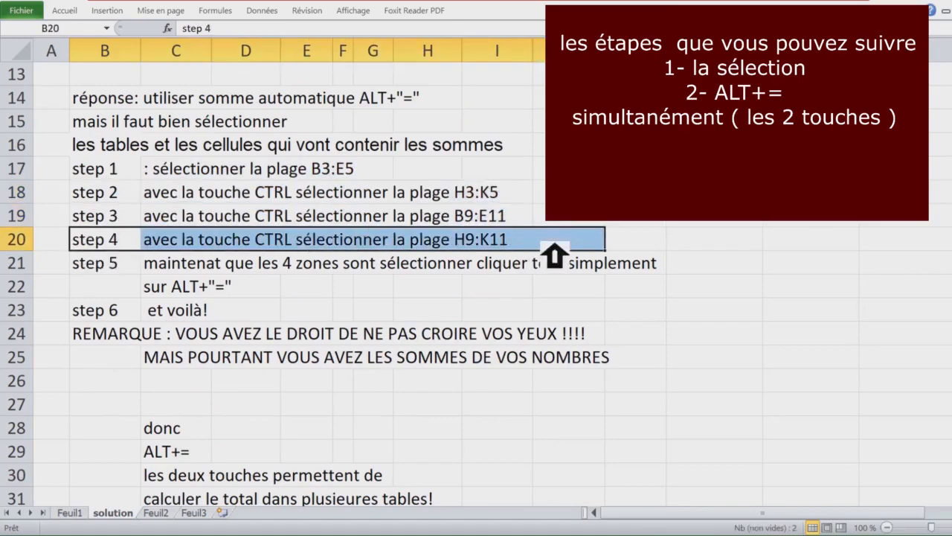
pyautogui.moveTo(123, 266); pyautogui.dragTo(710, 270)
pyautogui.click(257, 292)
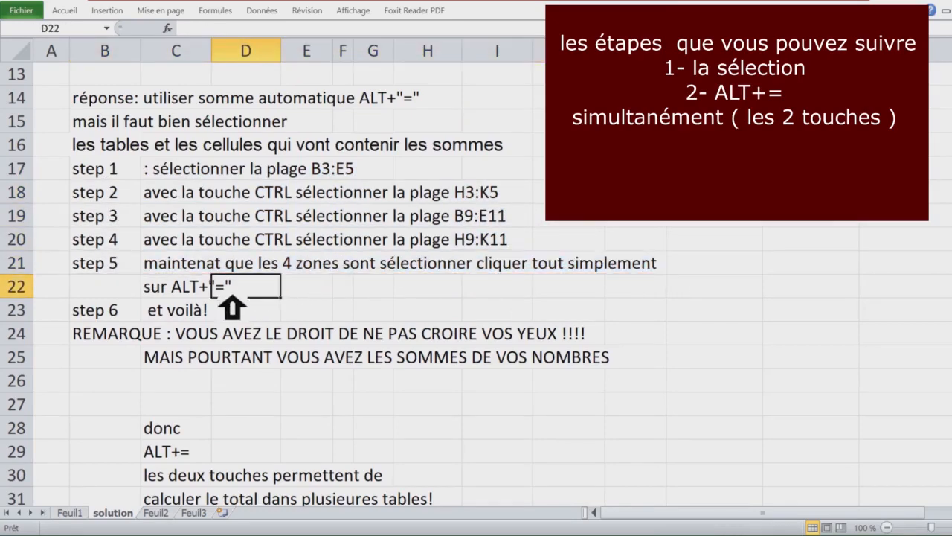
pyautogui.click(194, 314)
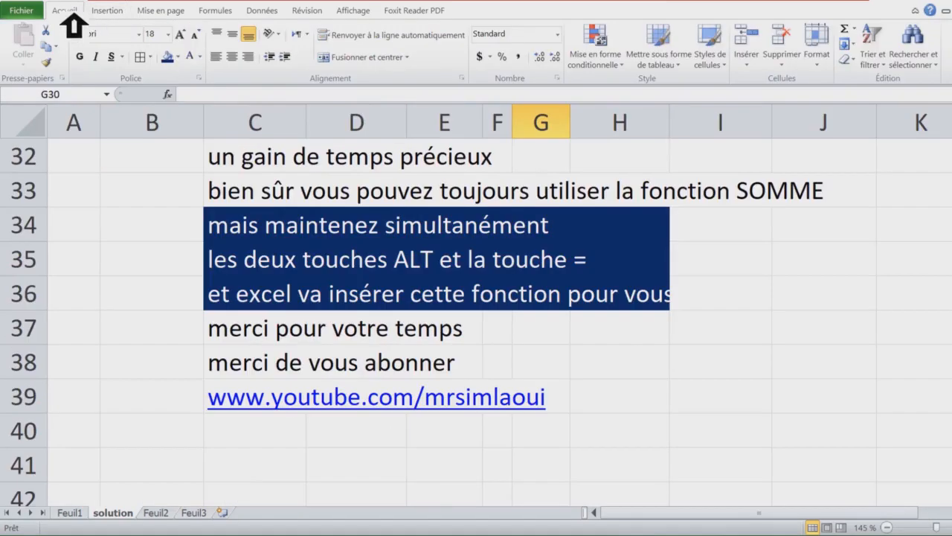
# Minimize the ribbon and examine the dark blue closing lines in C34:H36.
pyautogui.doubleClick(73, 13)
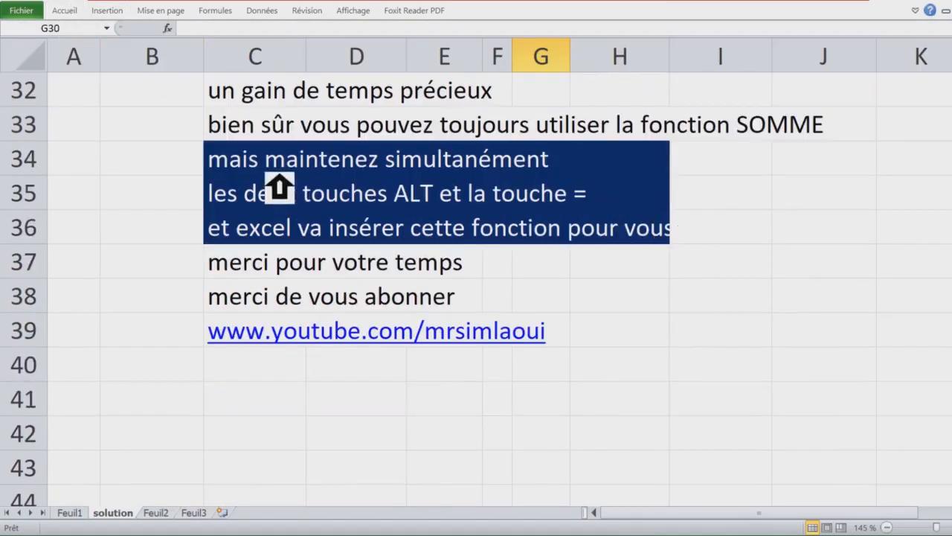
pyautogui.moveTo(258, 170); pyautogui.dragTo(654, 235)
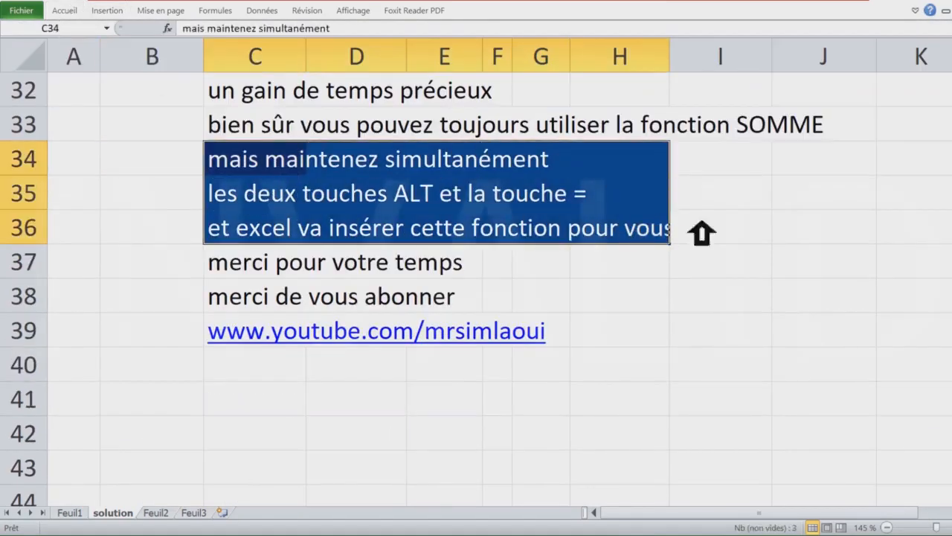
pyautogui.click(744, 229)
# Select the thank-you lines and channel link in C37:H40 and bring up the font formatting options.
pyautogui.scroll(-1, 752, 279)
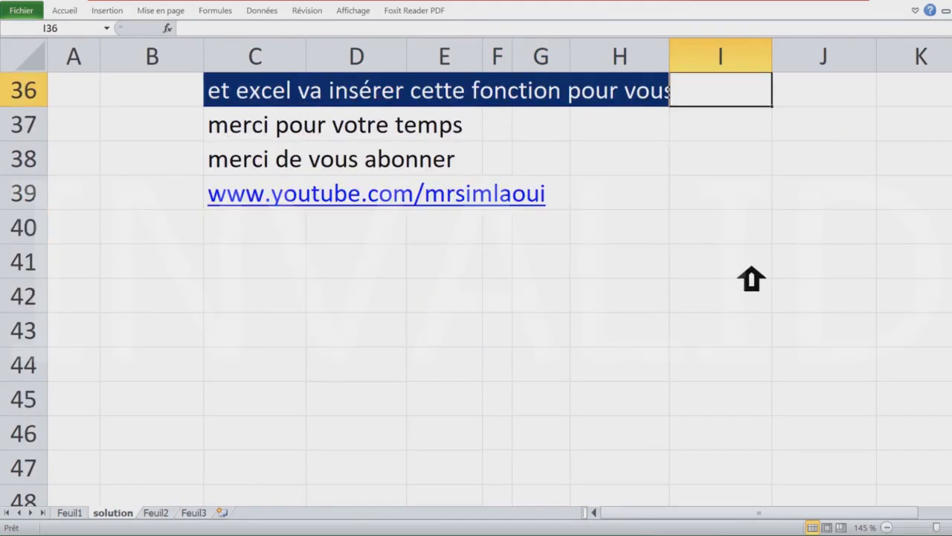
pyautogui.moveTo(253, 134); pyautogui.dragTo(587, 227)
pyautogui.click(78, 11)
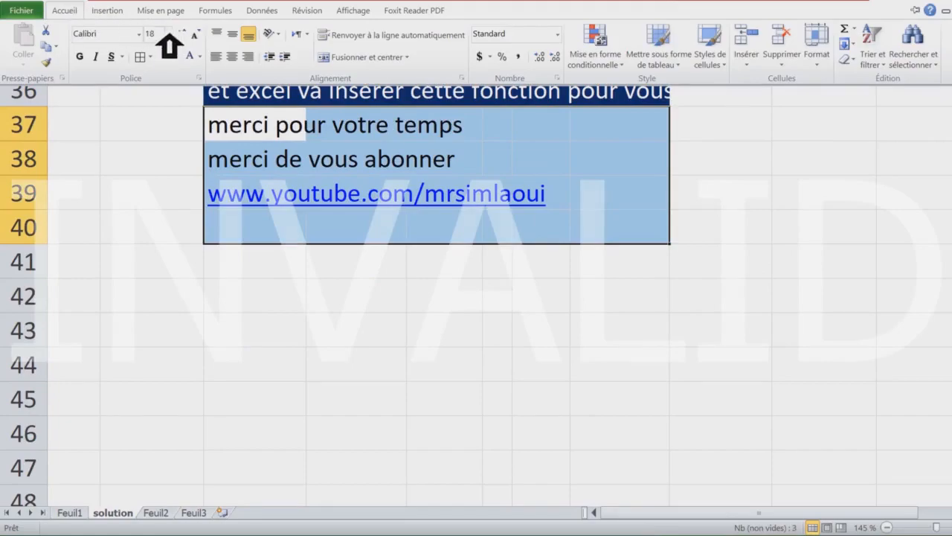